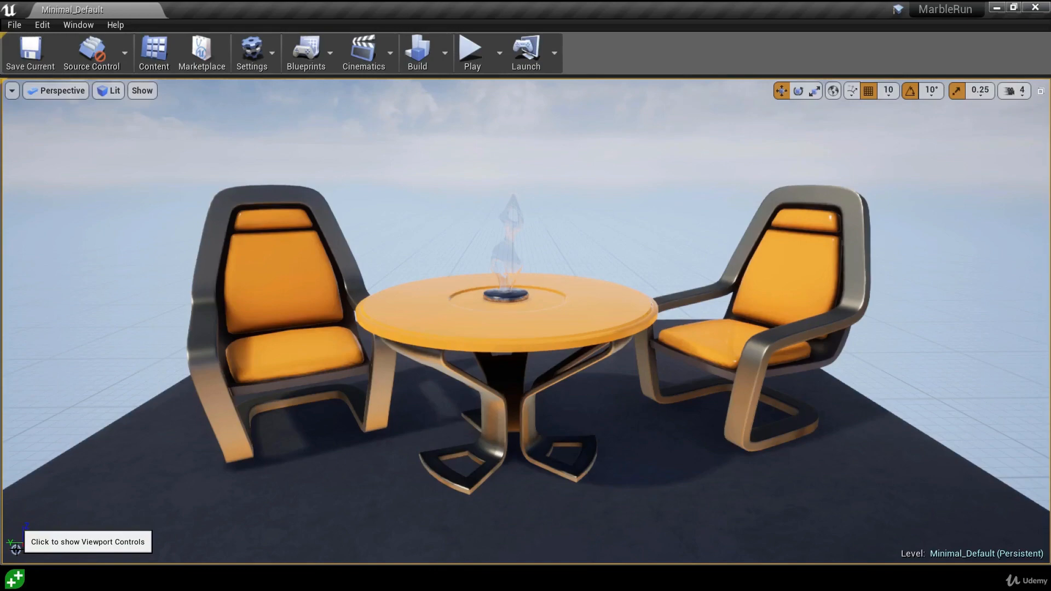
- Open the Viewport Controls documentation and examine the Standard navigation controls for the perspective and orthographic views
key("F1")
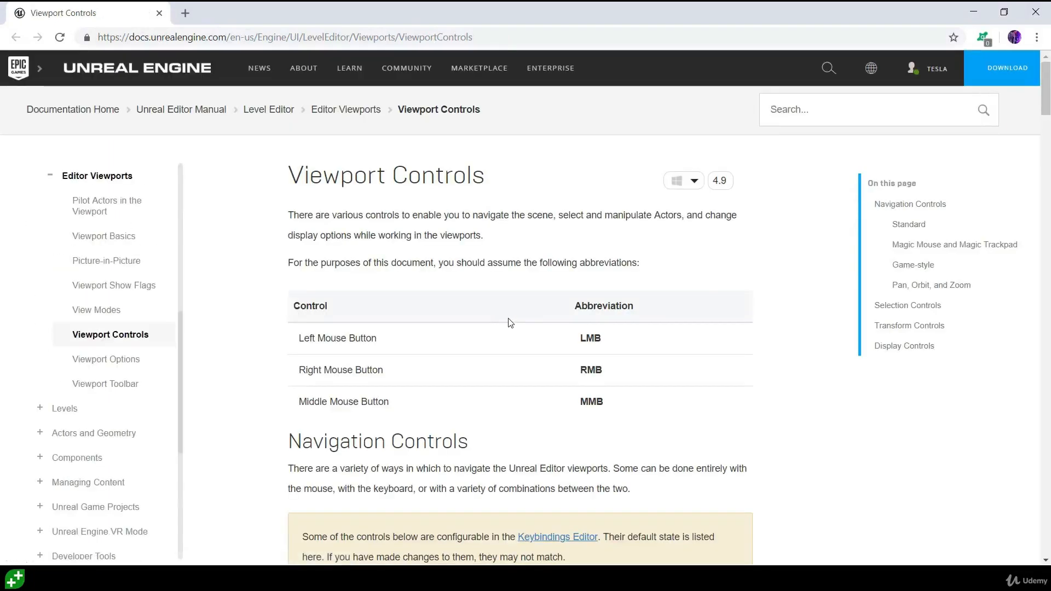
scroll(509, 326, "down", 5)
scroll(509, 336, "down", 10)
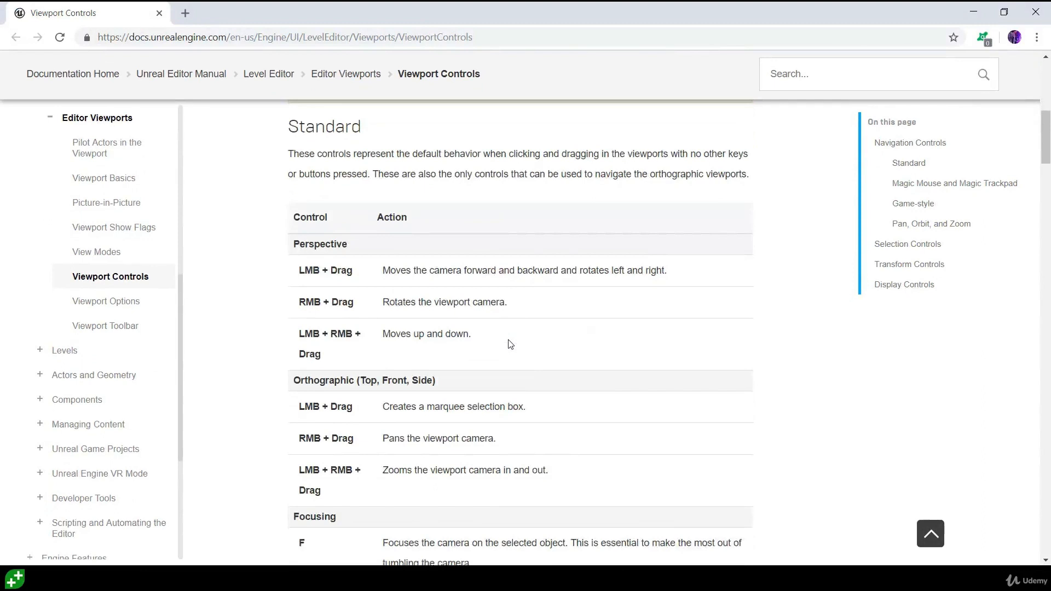
scroll(512, 342, "down", 5)
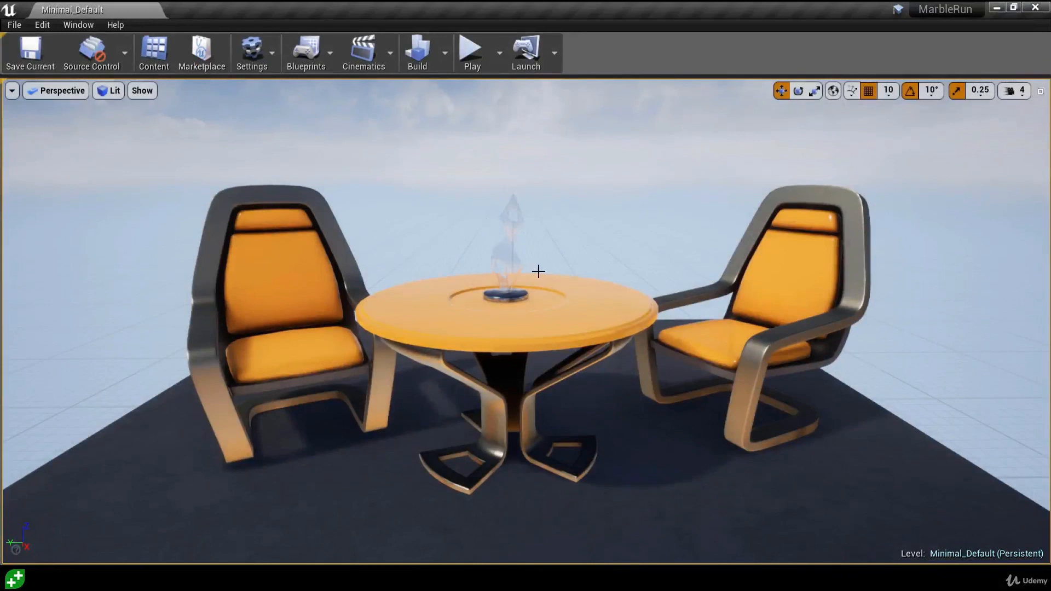
- Explore the table and chairs by panning and turning the perspective camera, and flying it forward, backward, sideways, down and up
left_click_drag(539, 265, 561, 225)
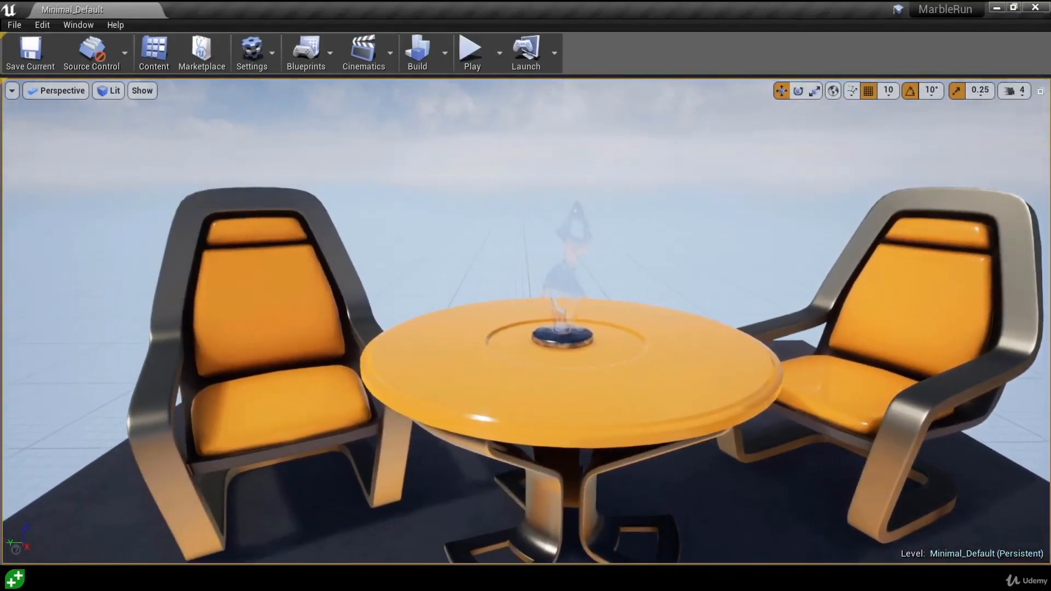
middle_click_drag(561, 328, 504, 289)
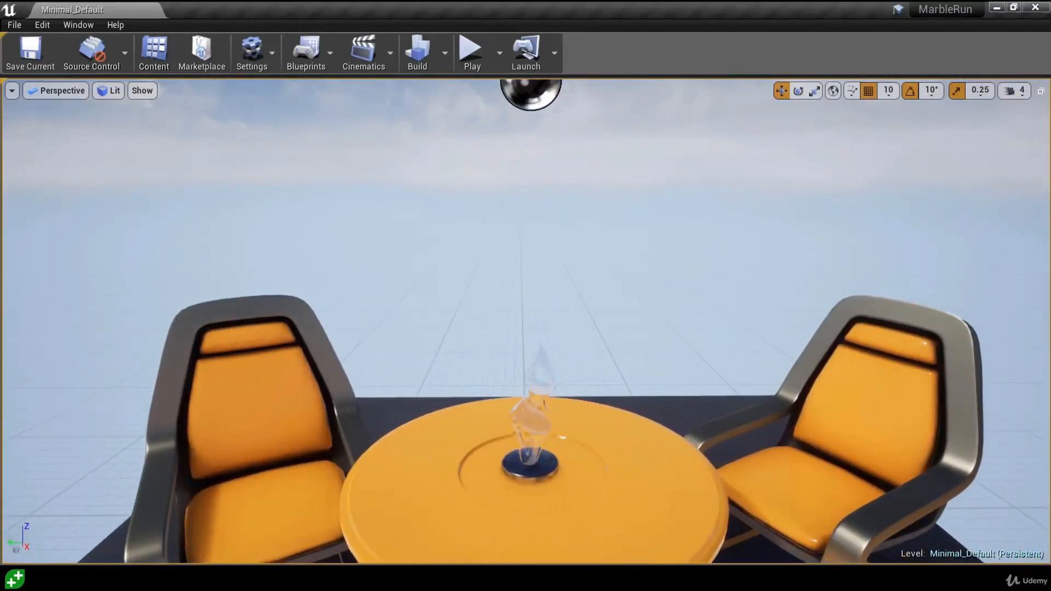
right_click_drag(503, 289, 573, 268)
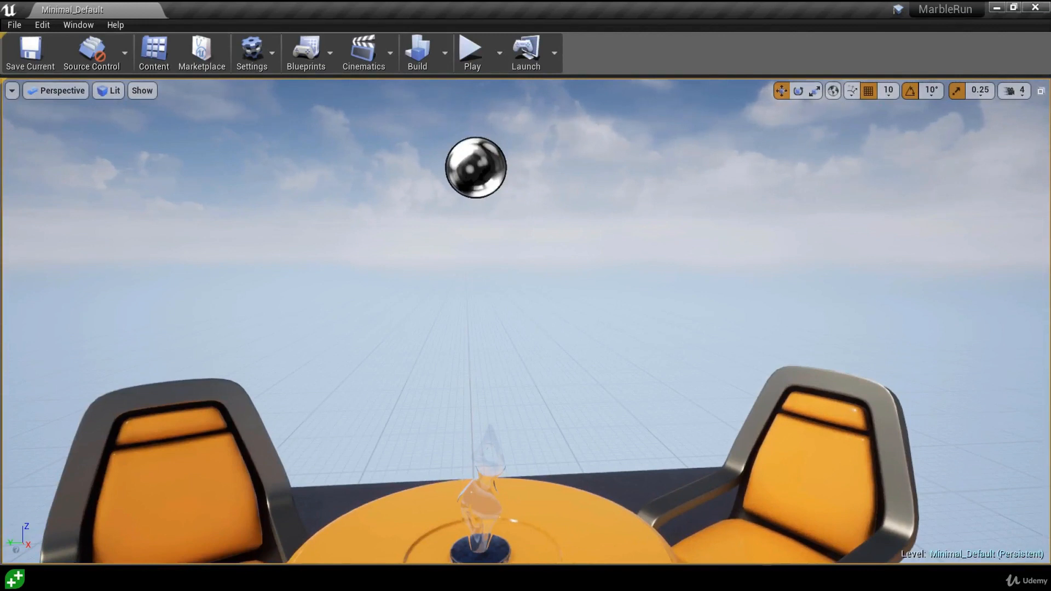
key("w")
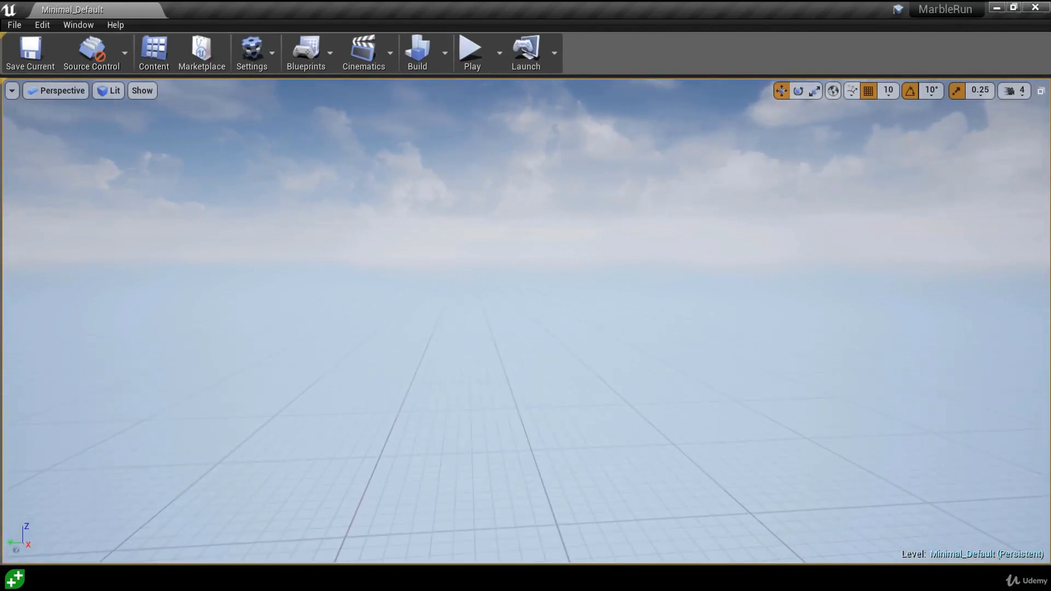
key("s")
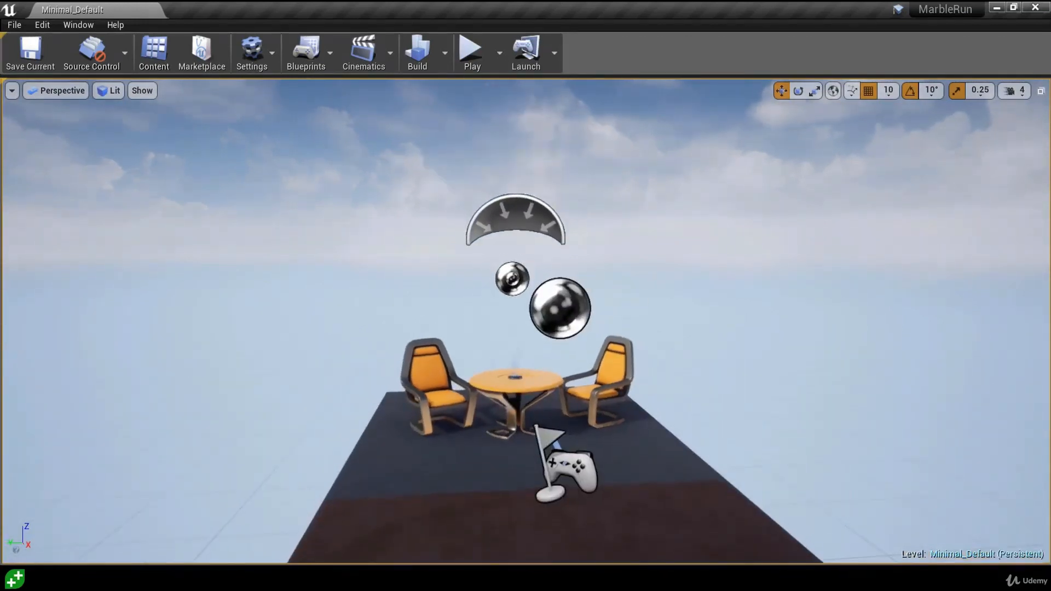
key("a")
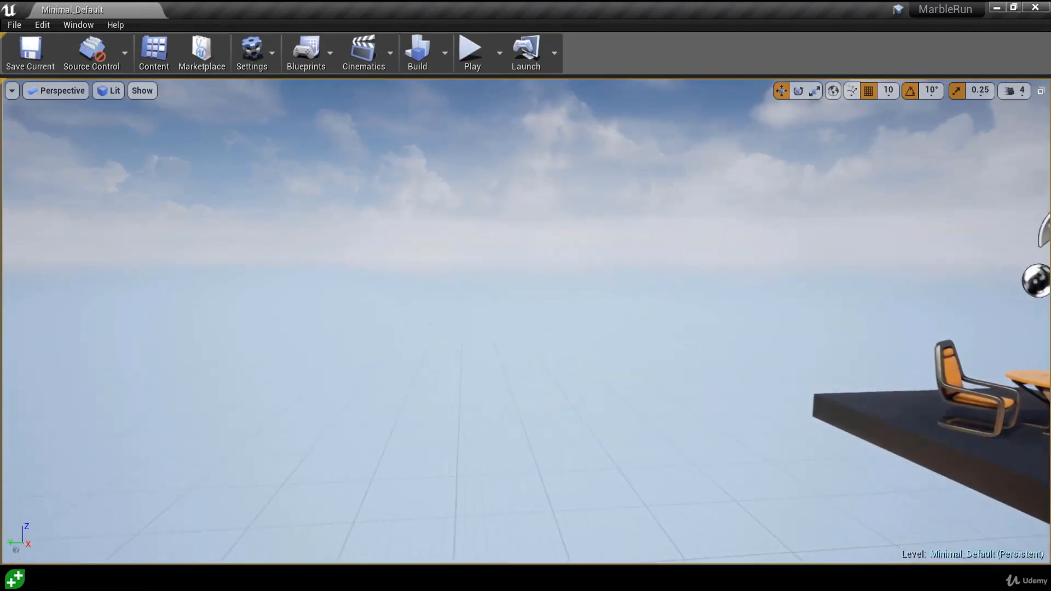
key("d")
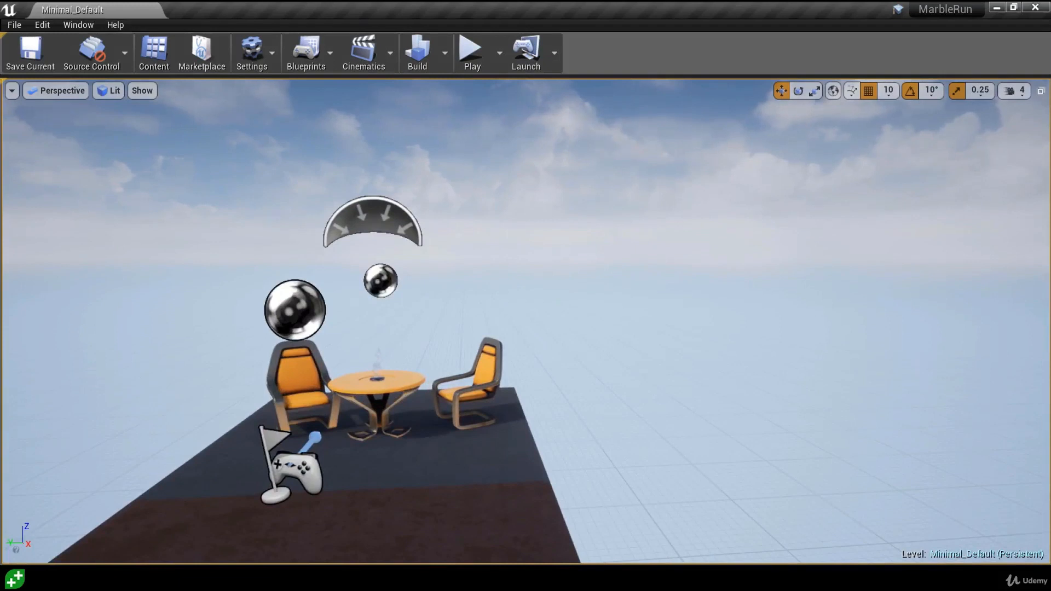
key("q")
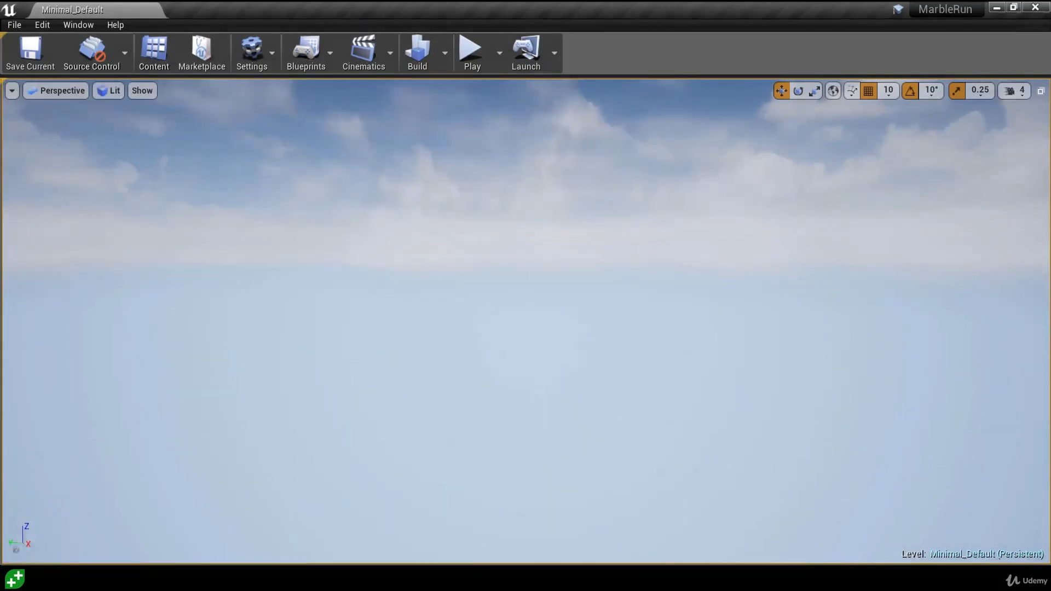
key("e")
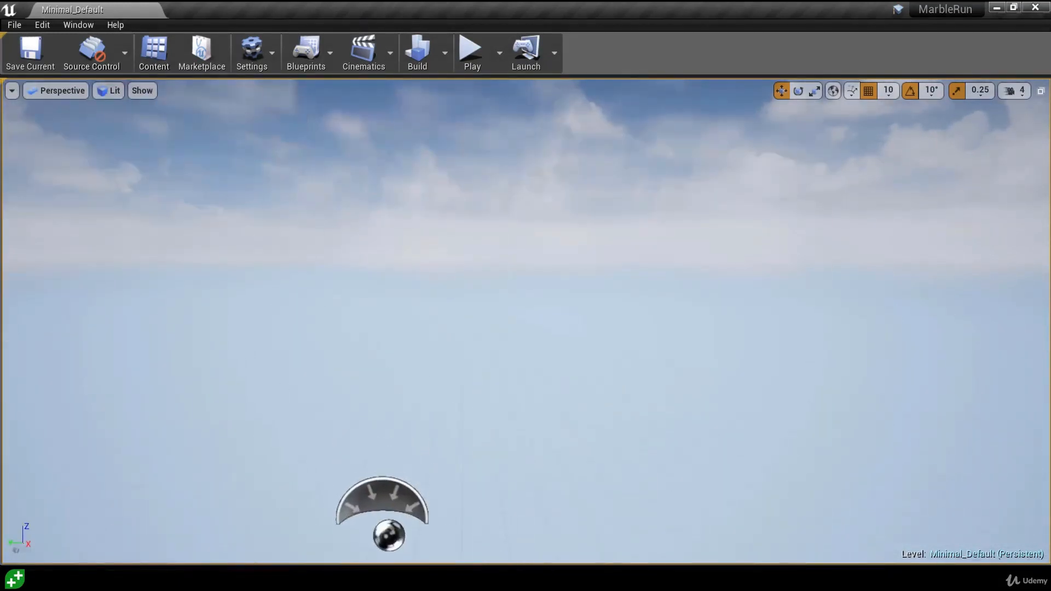
- Fly the camera around the platform, combining turns with movement, until it faces the table and chairs, and open the camera speed setting
right_click_drag(526, 321, 137, 298)
key("d")
key("w")
key("a")
key("s")
key("d")
key("w")
key("s")
key("w")
key("a")
key("w")
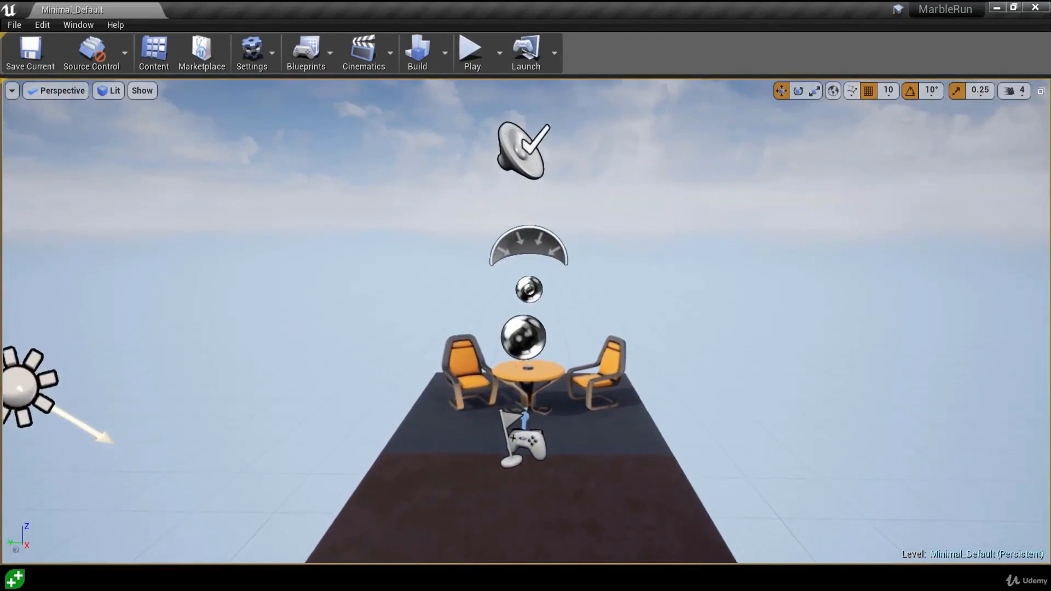
key("w")
key("a")
key("s")
key("d")
key("s")
key("d")
key("w")
right_click_drag(137, 298, 141, 304)
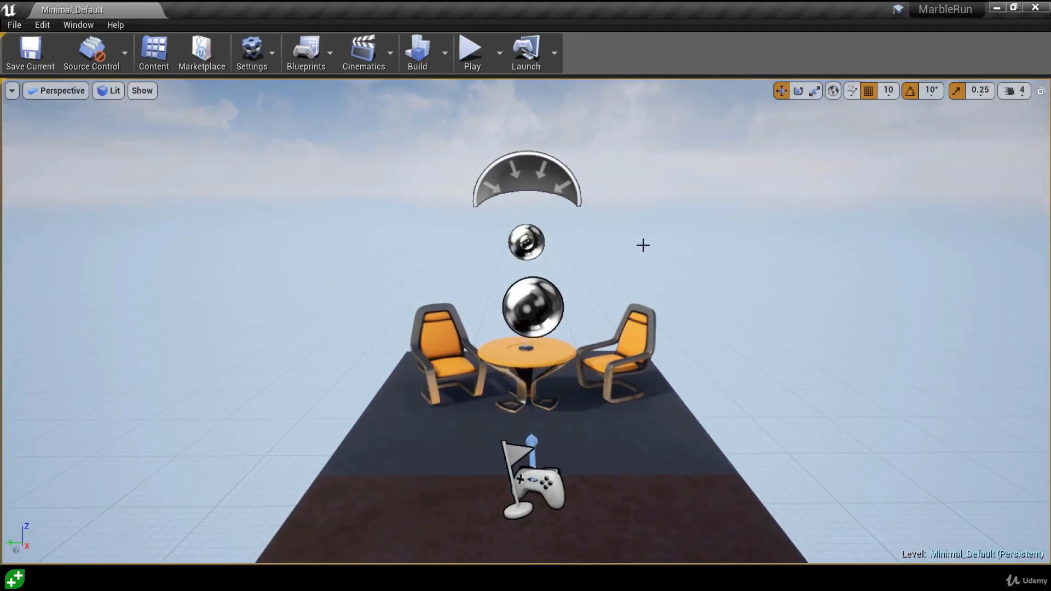
left_click(1013, 95)
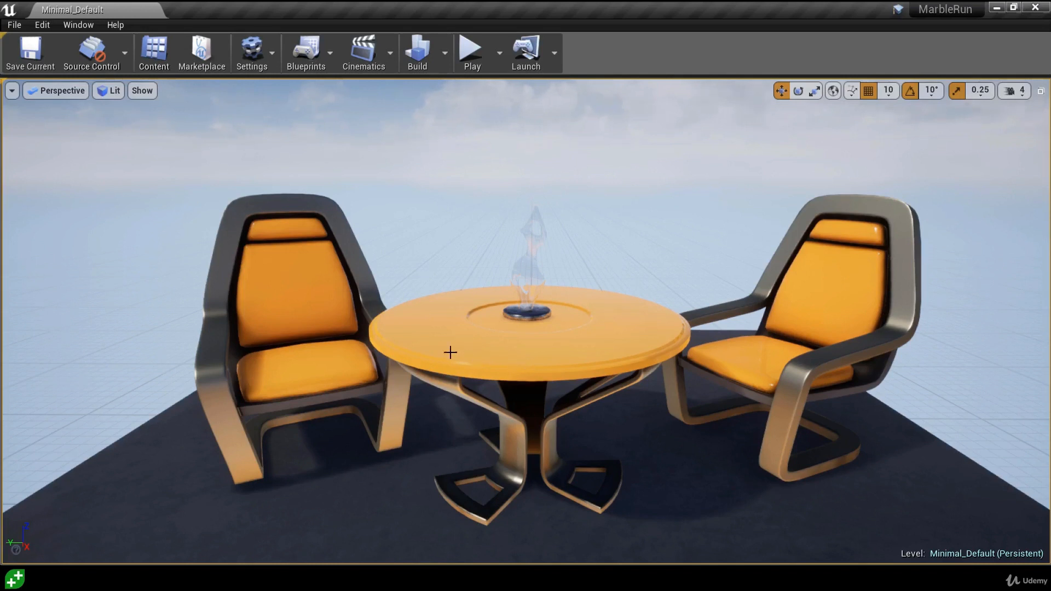
- Select the chair to the left of the table and try moving it along its individual axes
left_click(299, 296)
right_click_drag(298, 296, 438, 356)
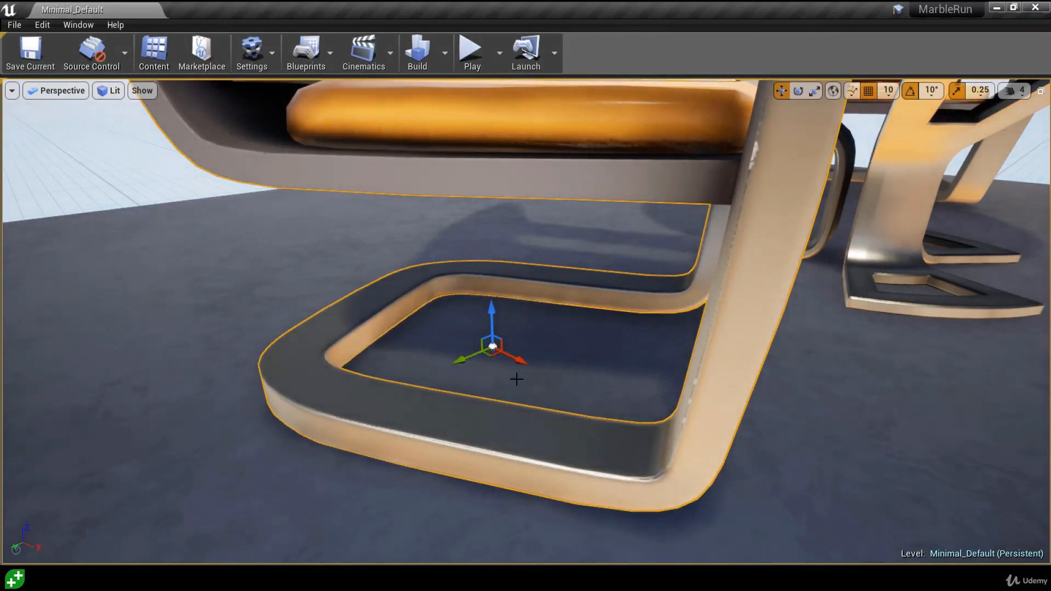
left_click_drag(518, 361, 441, 371)
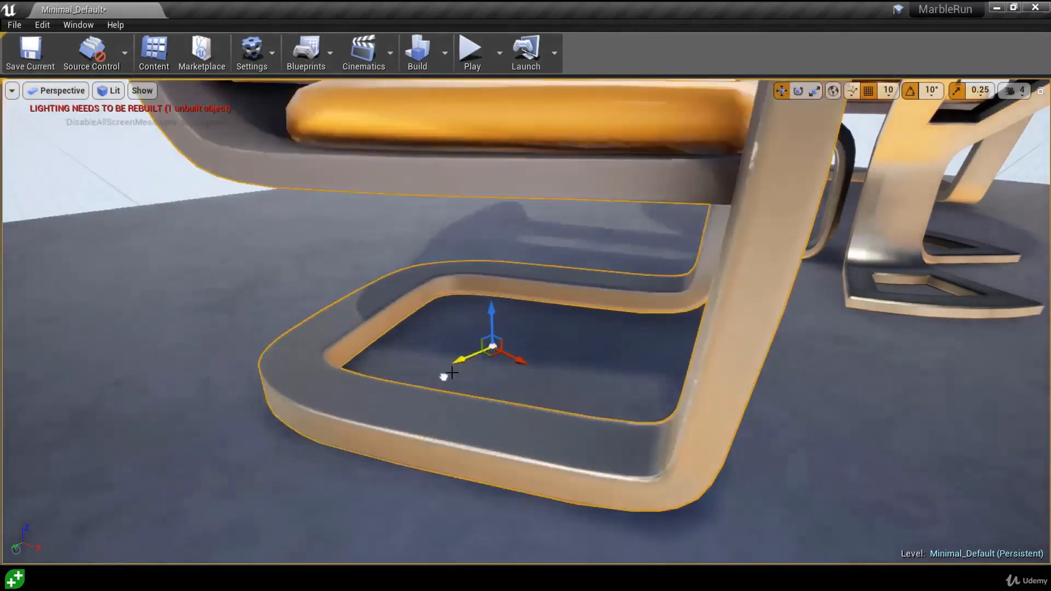
mouse_move(490, 320)
left_mouse_down()
mouse_move(477, 236)
mouse_move(476, 315)
left_mouse_up()
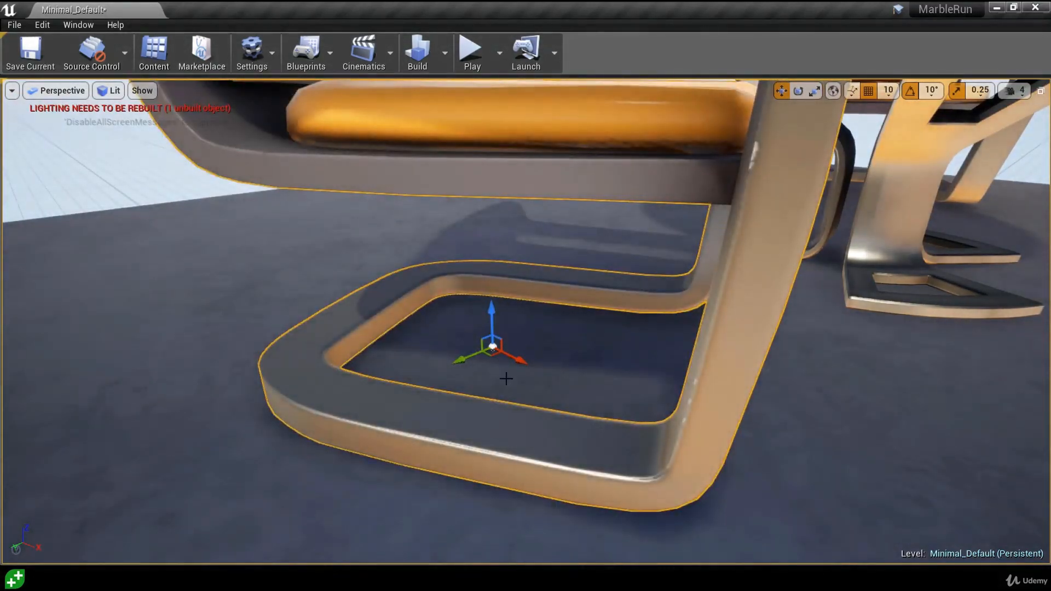
- Slide the selected chair along the X axis to the boundary between the dark and brown parts of the platform
right_click_drag(504, 378, 564, 393)
key("s")
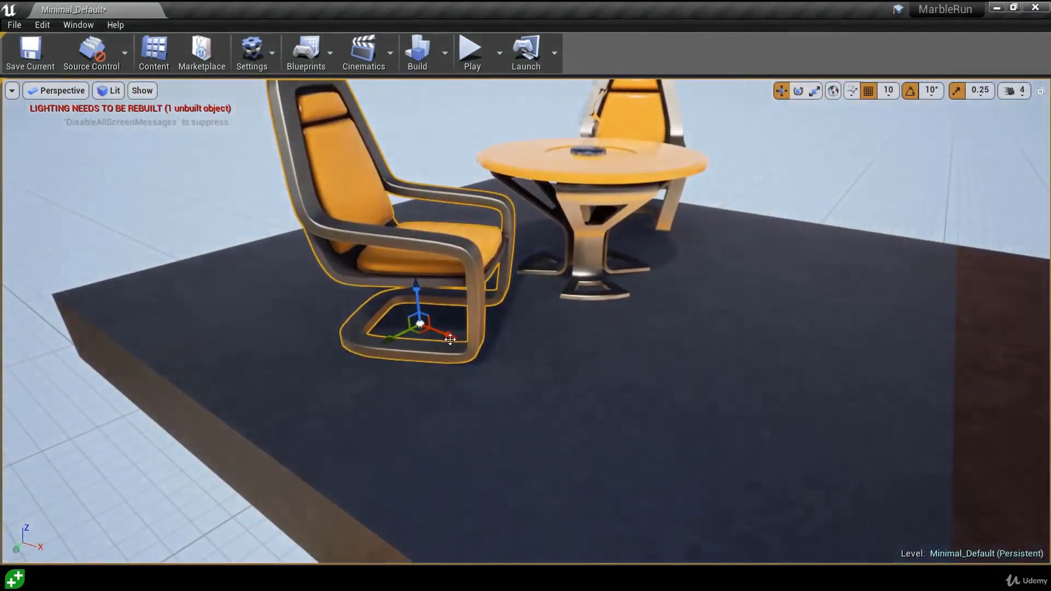
left_click_drag(446, 335, 682, 424)
right_click_drag(682, 425, 737, 452)
key("s")
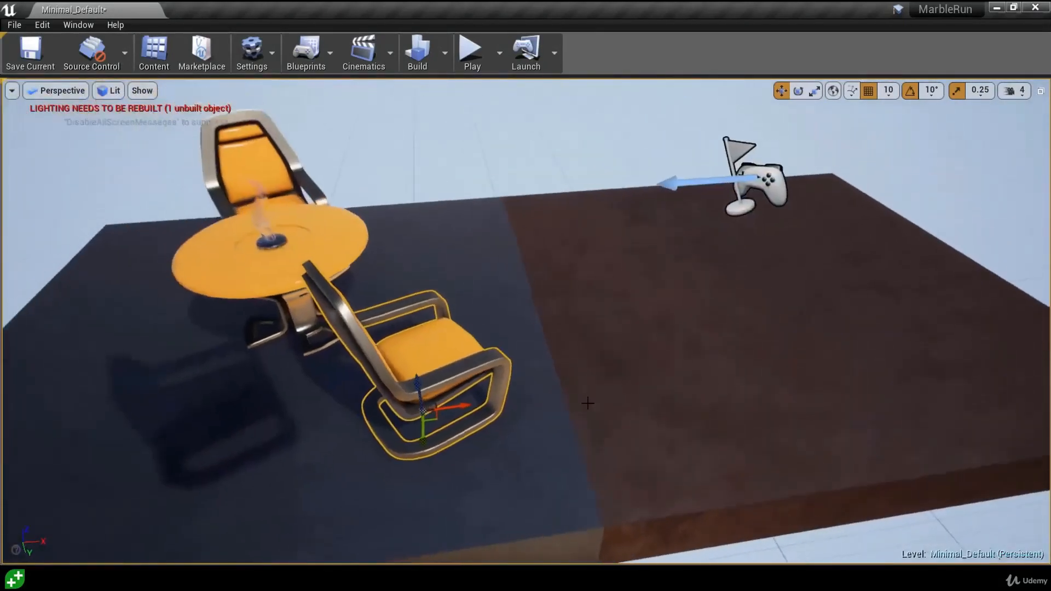
left_click_drag(470, 412, 638, 389)
right_click_drag(638, 389, 753, 408)
key("a")
left_click_drag(446, 368, 489, 405)
key("d")
right_click_drag(489, 406, 563, 386)
key("q")
key("s")
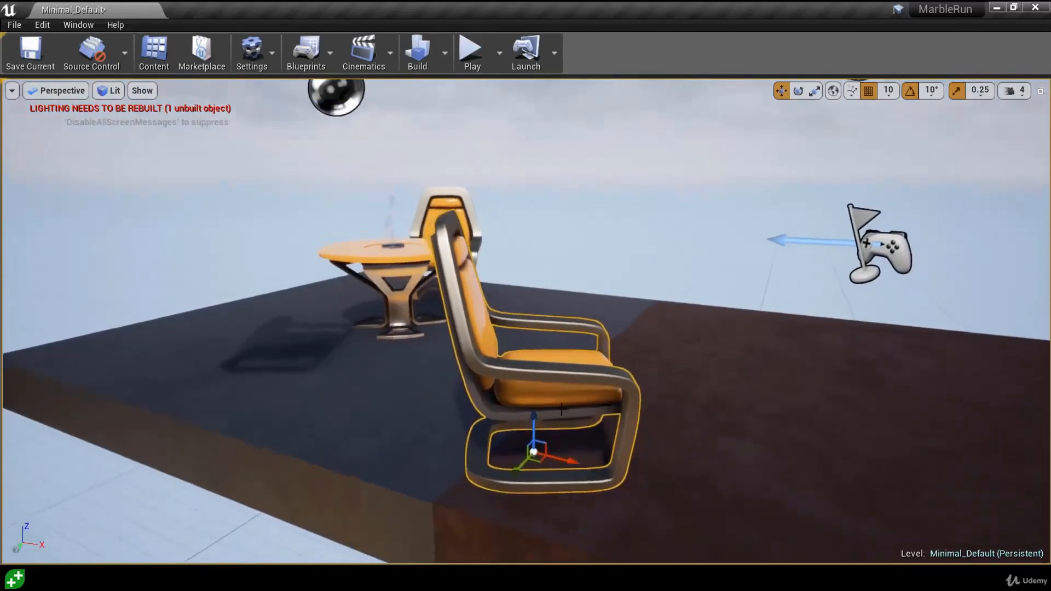
- Raise the chair slightly above the platform and shift it in the horizontal XY plane
left_click_drag(534, 417, 520, 386)
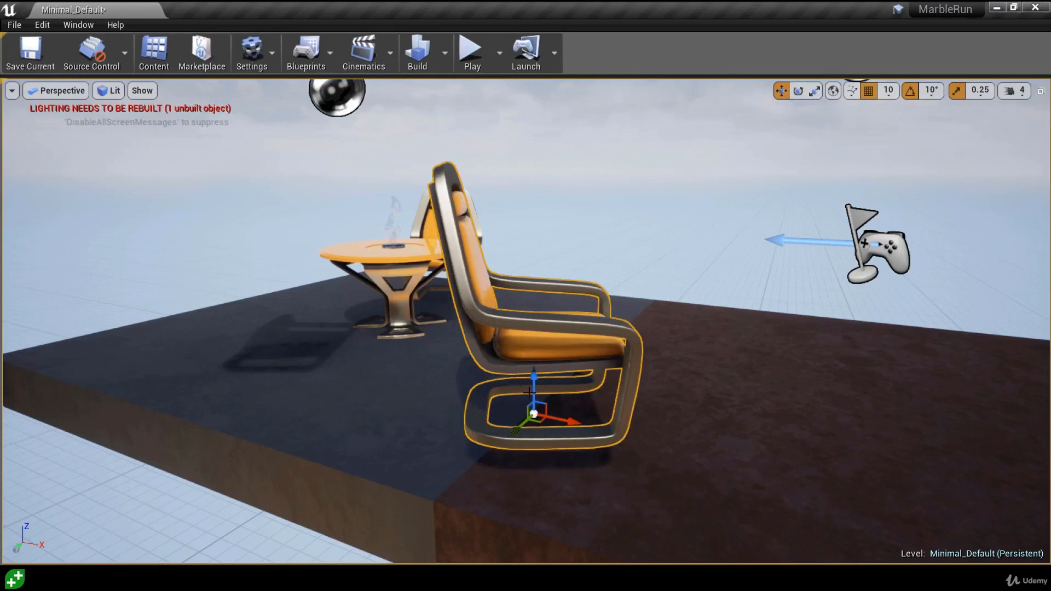
mouse_move(531, 378)
left_mouse_down()
mouse_move(532, 357)
mouse_move(537, 390)
left_mouse_up()
right_click_drag(536, 390, 542, 405)
right_click_drag(495, 374, 508, 403)
key("w")
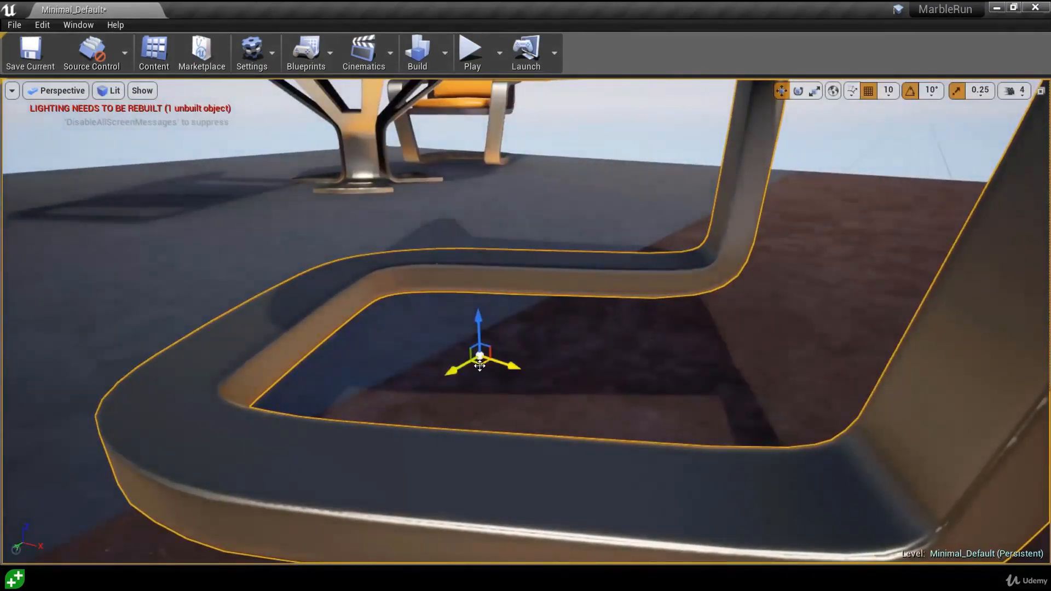
left_click_drag(476, 363, 471, 336)
right_click_drag(522, 327, 521, 327)
key("s")
left_click_drag(522, 328, 515, 354)
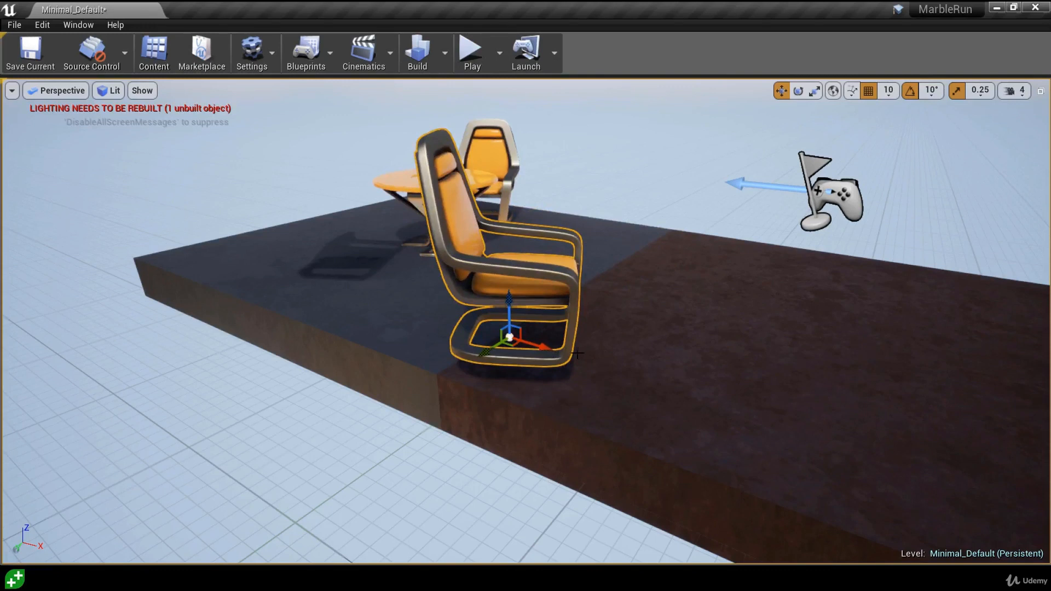
- Focus the view on the chair and rotate it with the Rotate tool
key("f")
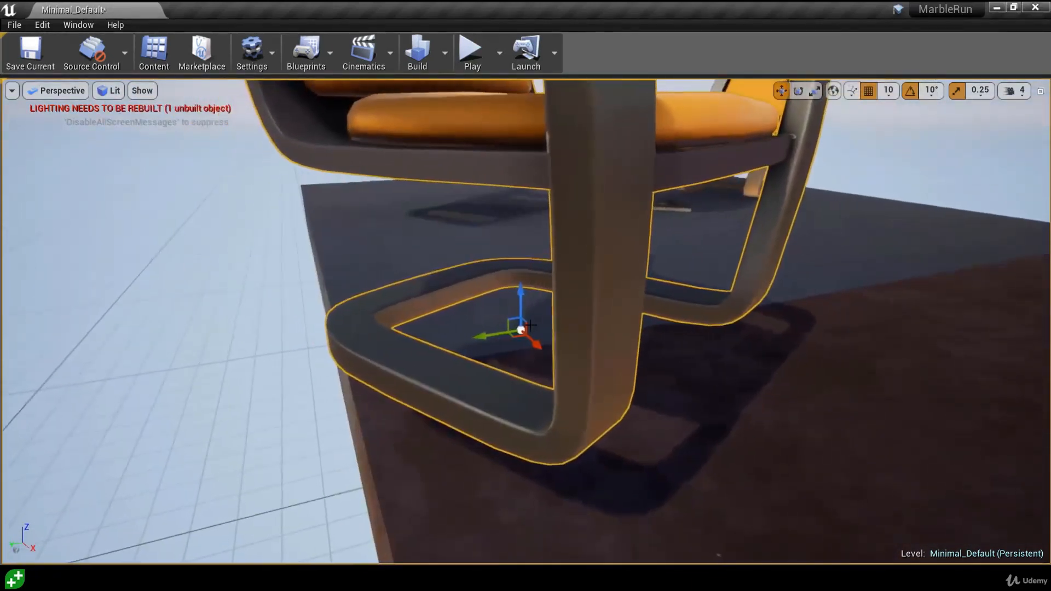
right_click_drag(523, 336, 577, 357)
key("a")
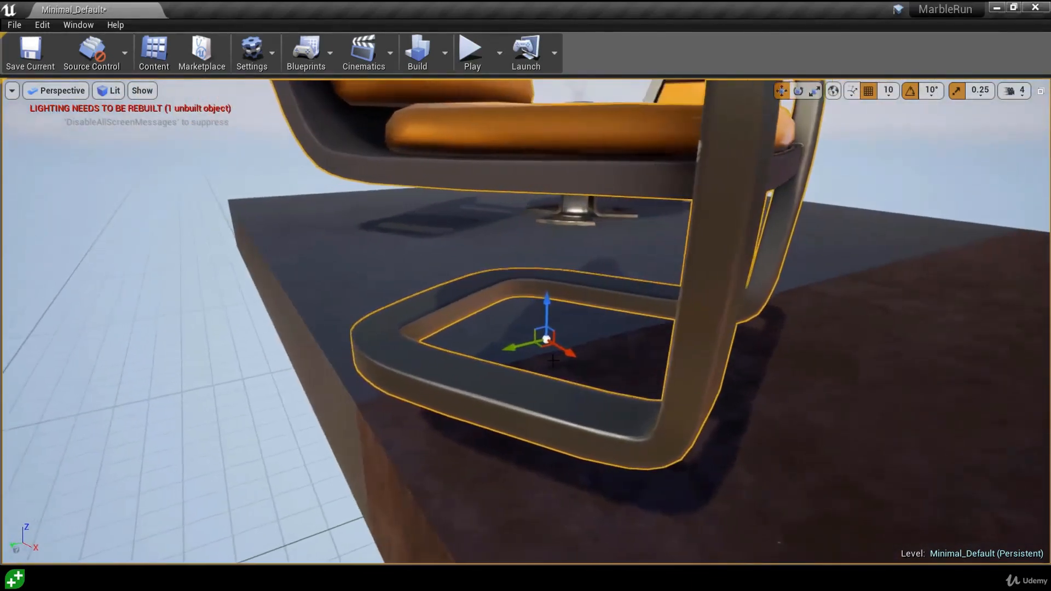
key("e")
mouse_move(570, 363)
left_mouse_down()
mouse_move(537, 366)
mouse_move(493, 348)
mouse_move(559, 366)
left_mouse_up()
right_click_drag(587, 382, 590, 375)
key("s")
left_click_drag(533, 369, 507, 311)
left_click_drag(545, 376, 532, 350)
- Try scaling the chair with the Scale tool and return to the Move tool
key("r")
right_click_drag(531, 350, 668, 345)
mouse_move(625, 322)
left_mouse_down()
mouse_move(649, 324)
mouse_move(627, 322)
left_mouse_up()
right_click_drag(699, 327, 619, 346)
key("w")
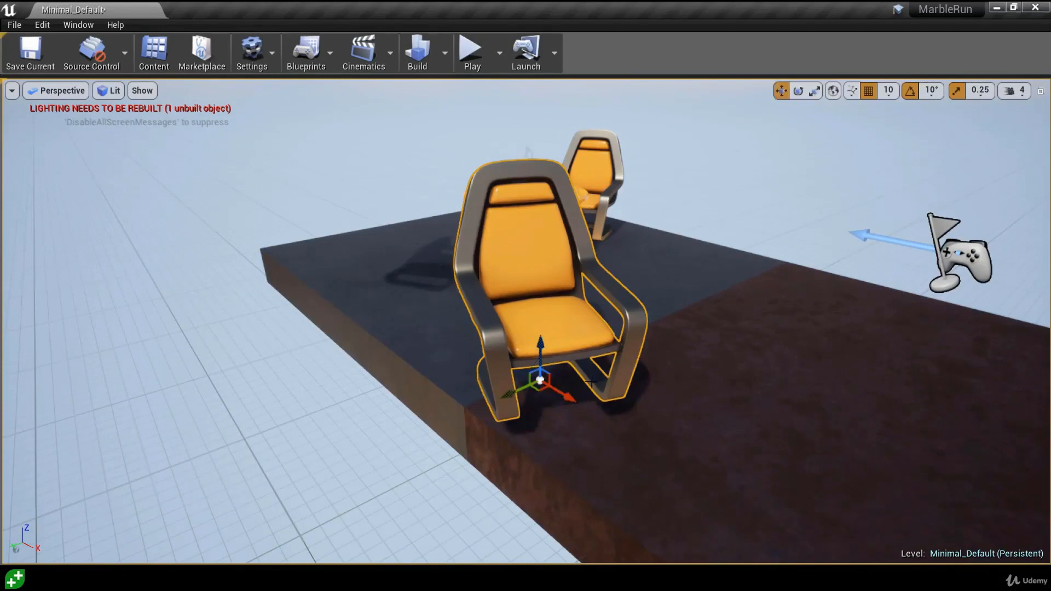
- Cycle the chair's transform mode through Rotate, Scale and Move, ending on Move
key("e")
key("r")
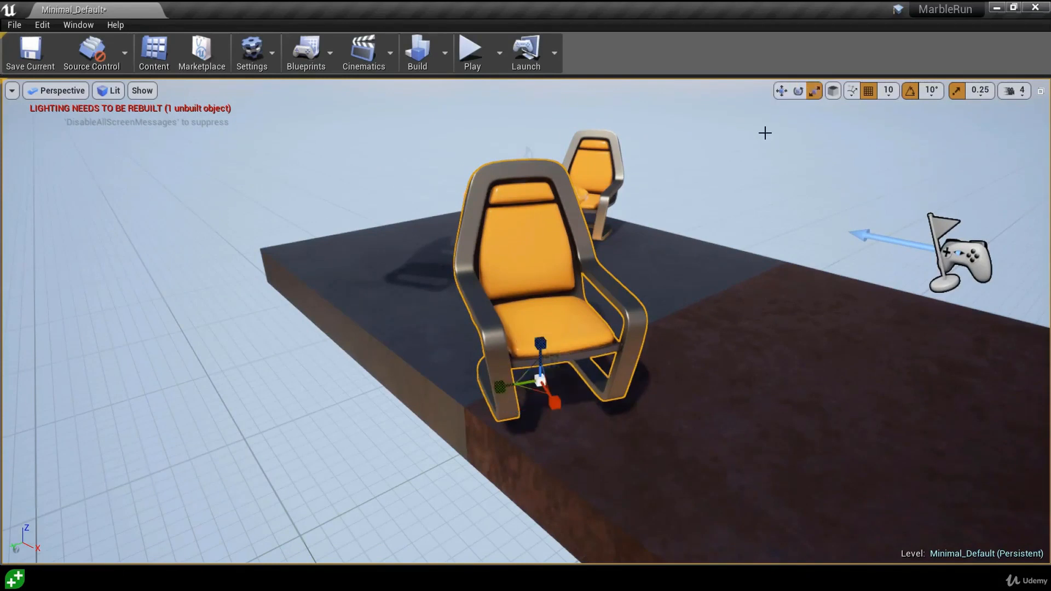
left_click(783, 91)
left_click(795, 92)
left_click(810, 96)
left_click(782, 91)
left_click(798, 92)
left_click(782, 91)
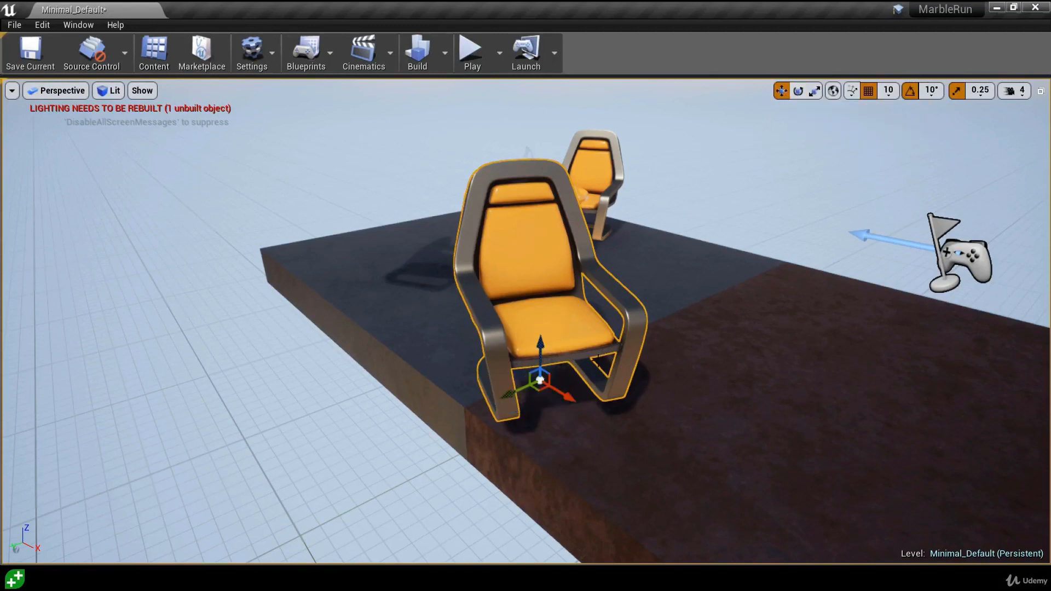
key("r")
left_click(798, 92)
left_click(782, 91)
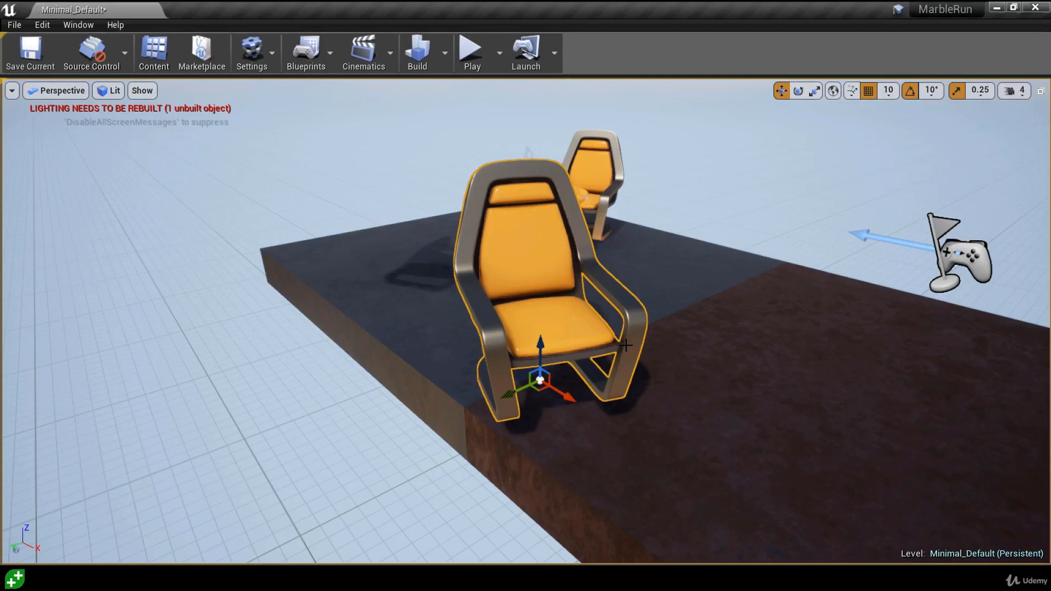
- Show the Details 1 panel for the selected chair
left_click(76, 26)
mouse_move(89, 49)
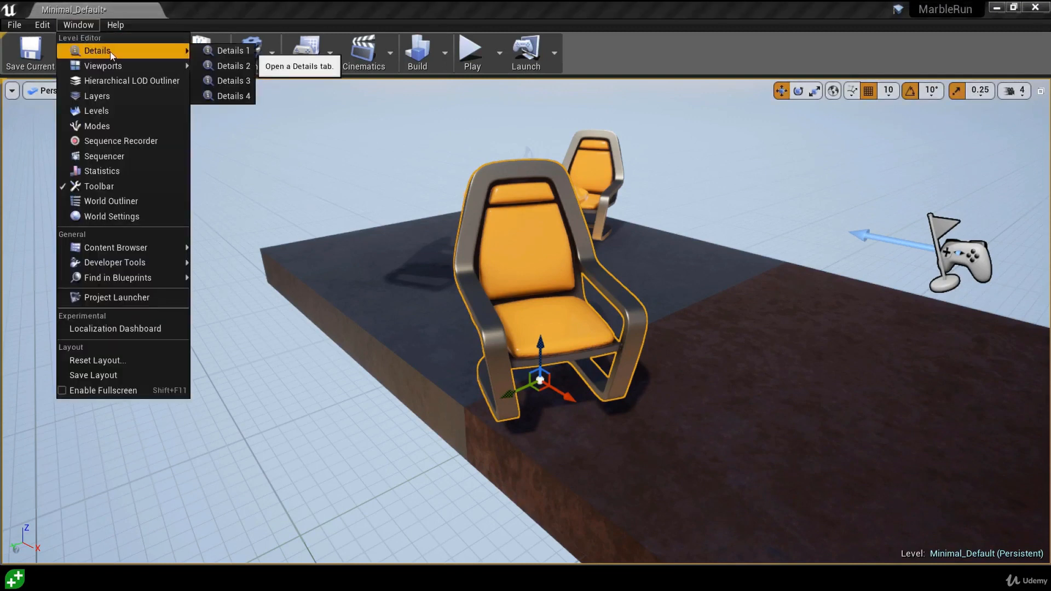
left_click(218, 52)
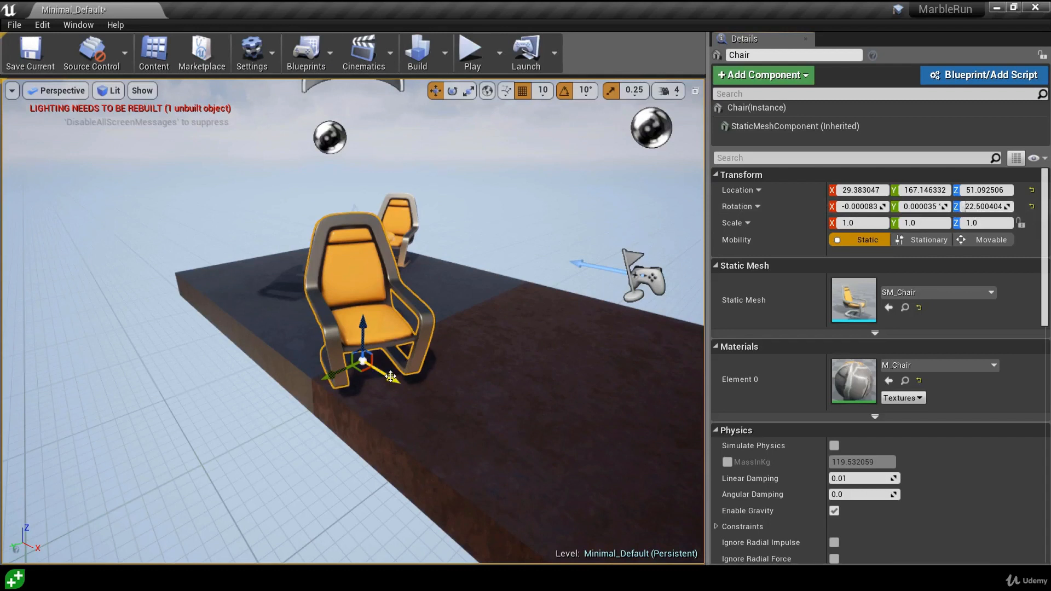
- Move the chair to about Y 157.15 and Z 61.09, and try rotating it before returning to the Move tool
left_click_drag(391, 376, 350, 366)
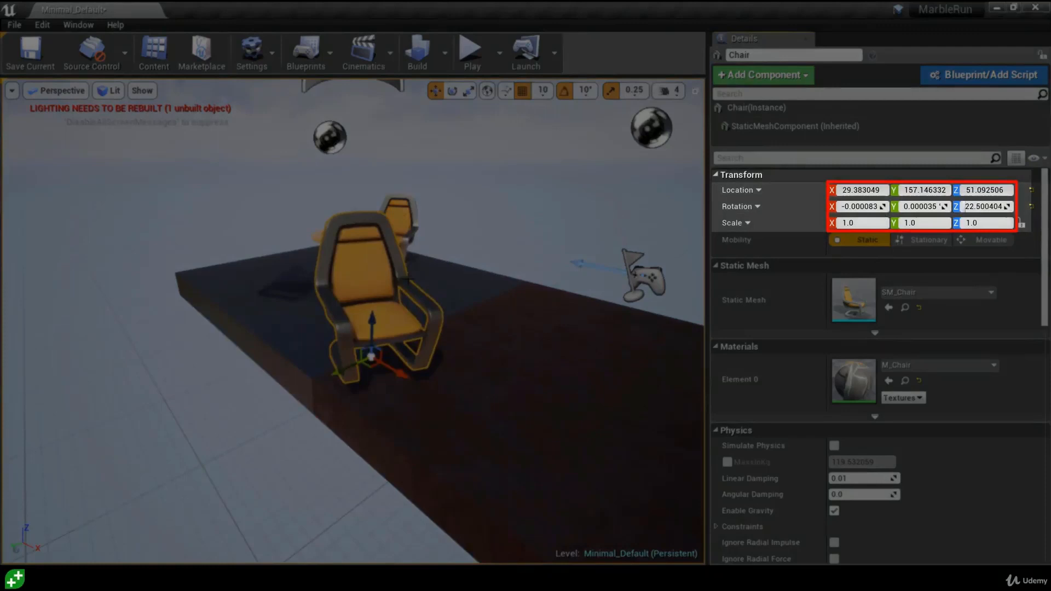
left_click_drag(371, 324, 378, 382)
key("r")
key("e")
left_click_drag(342, 315, 353, 336)
key("w")
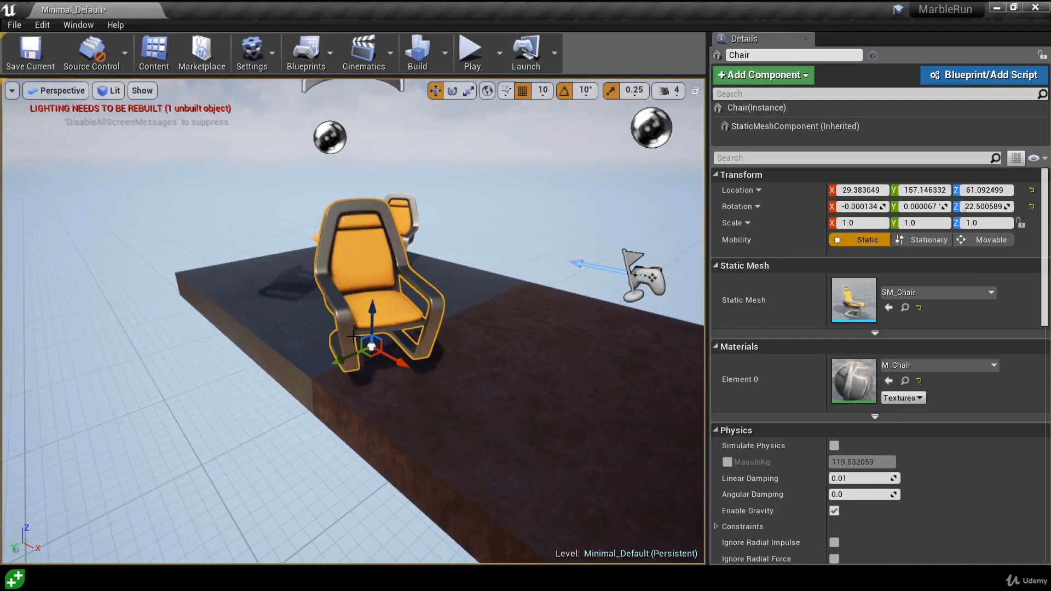
- Set the chair's X location to 20 and then to 5, and reset its rotation to 0 on all axes
left_click(857, 190)
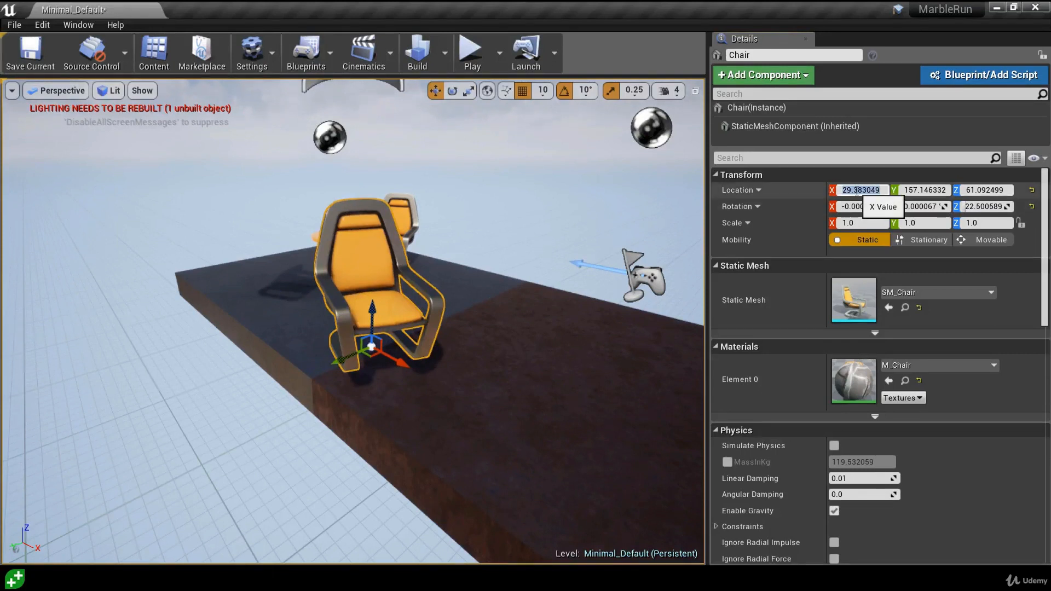
type("15")
key("Return")
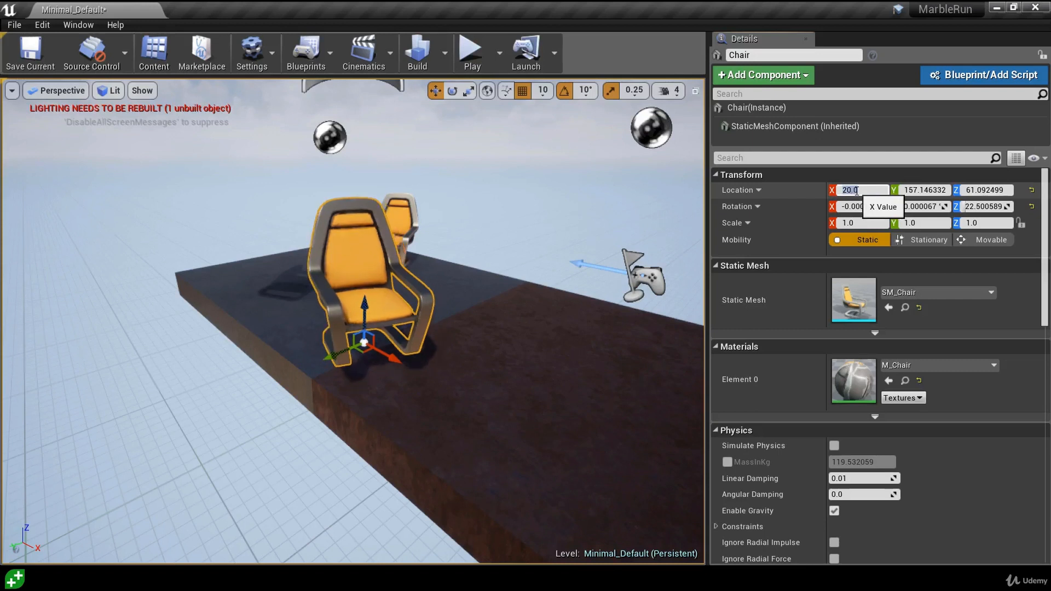
type("5")
key("Return")
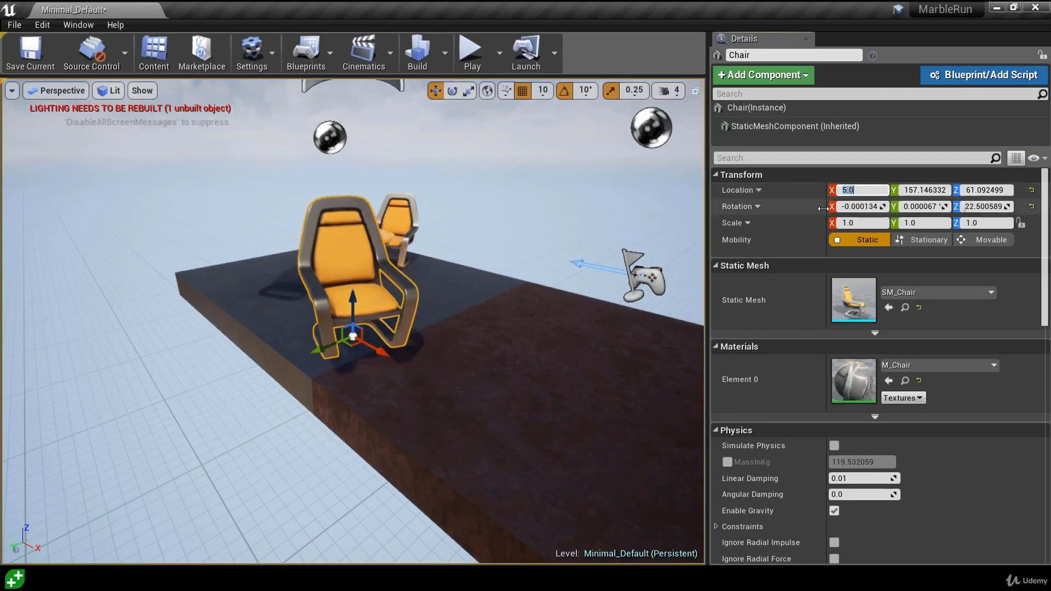
left_click_drag(923, 208, 972, 206)
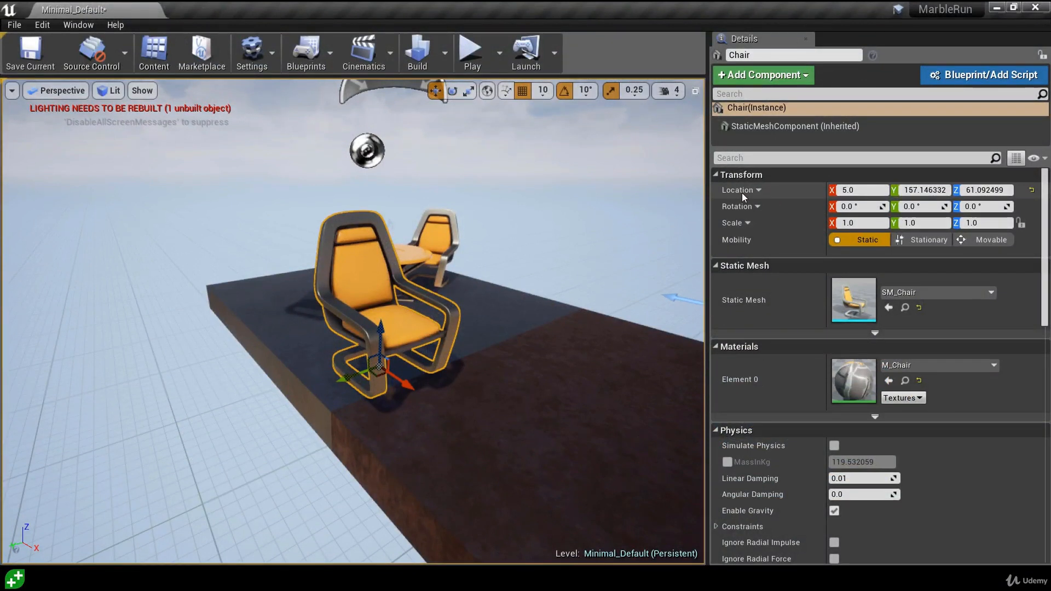
- Set the chair's X location to 6, then move it along the X axis to 16 with grid snapping
left_click(848, 190)
type("6")
key("Return")
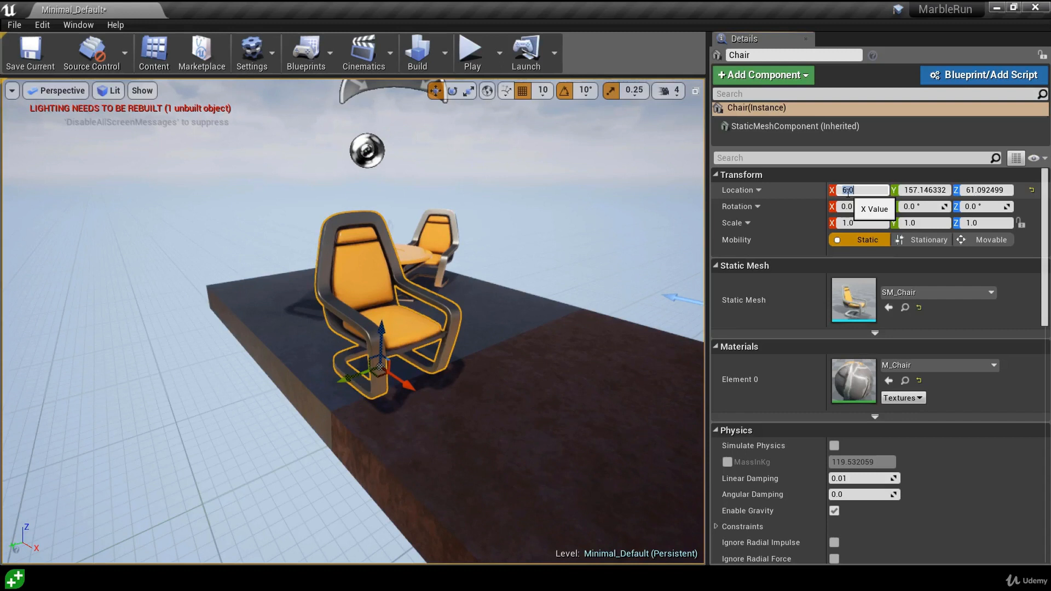
left_click(400, 383)
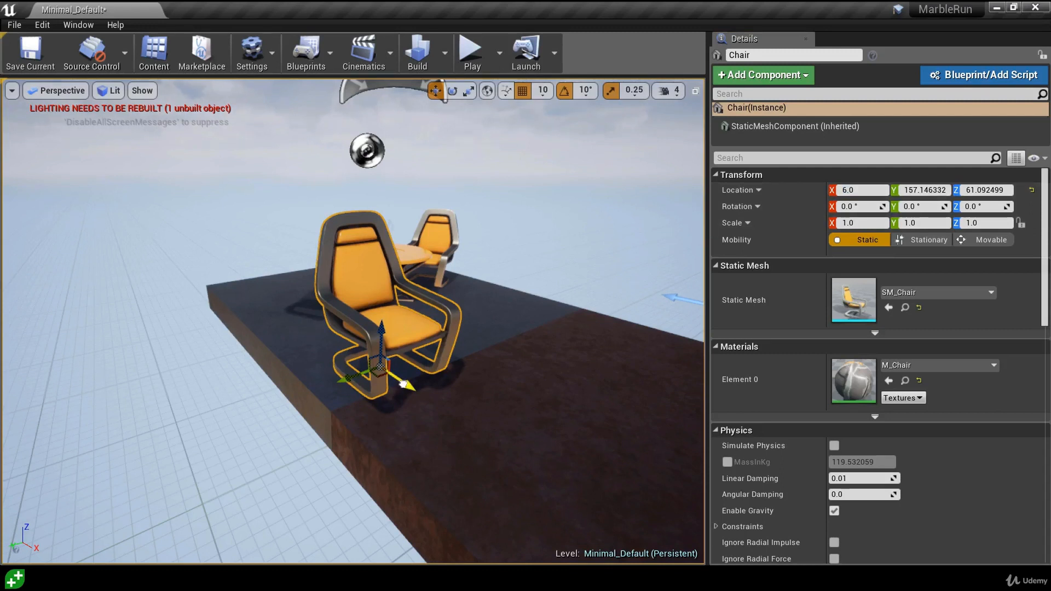
left_click_drag(404, 384, 410, 388)
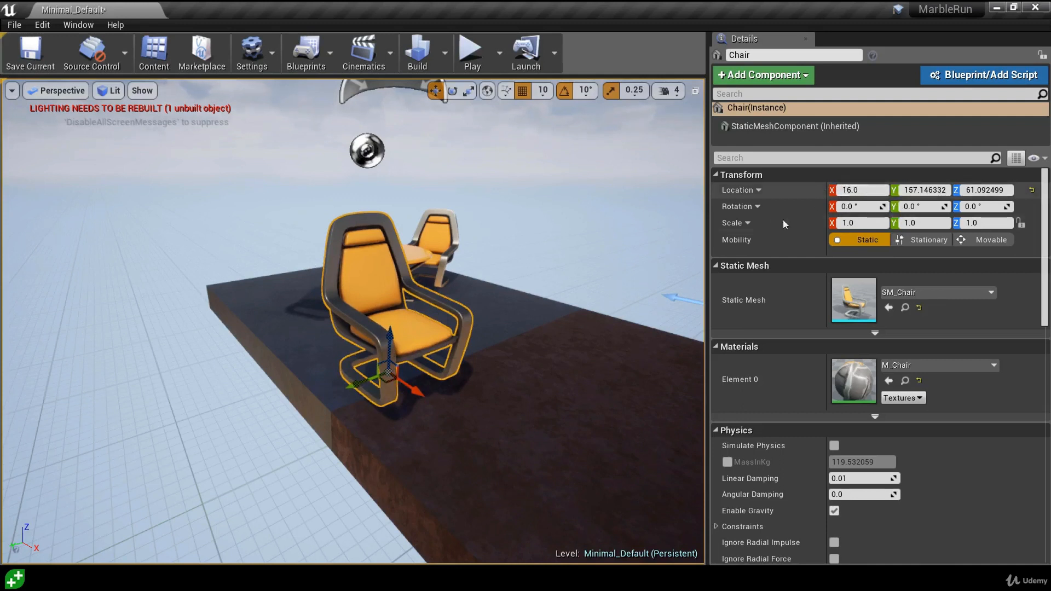
- Set the position grid snap to 100 and try moving the chair along the X axis
right_click_drag(455, 327, 44, 342)
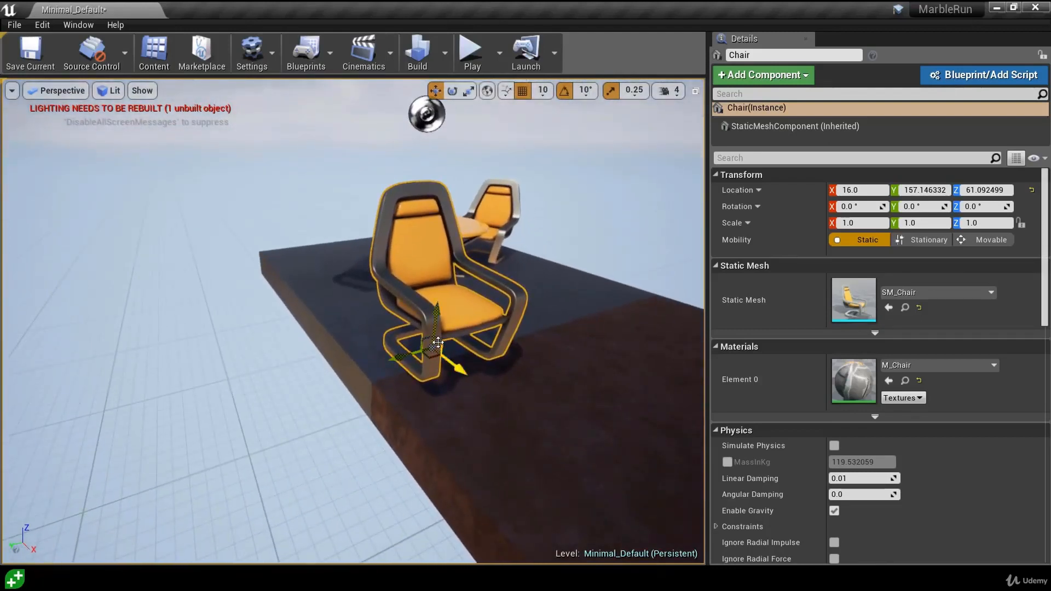
left_click(542, 92)
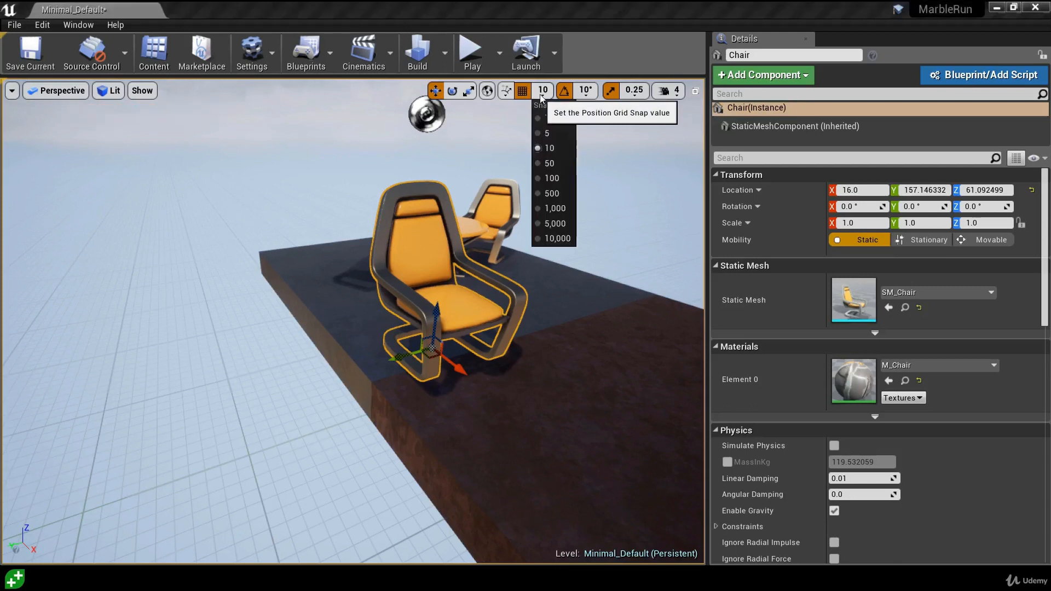
left_click(557, 176)
mouse_move(306, 288)
right_mouse_down()
mouse_move(208, 291)
mouse_move(312, 286)
right_mouse_up()
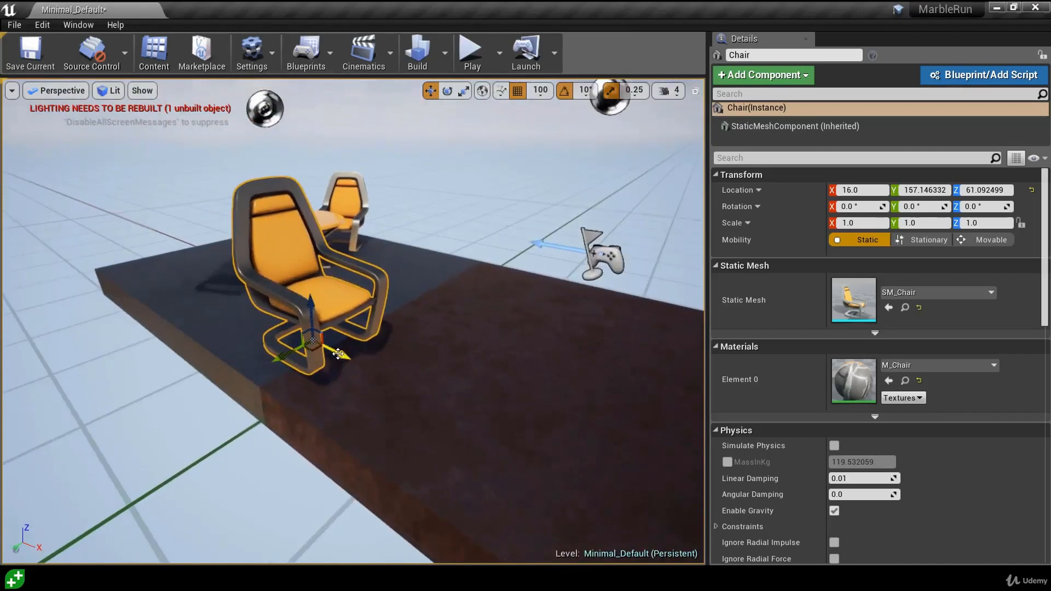
mouse_move(339, 353)
left_mouse_down()
mouse_move(432, 393)
mouse_move(334, 349)
left_mouse_up()
right_click_drag(328, 340, 298, 331)
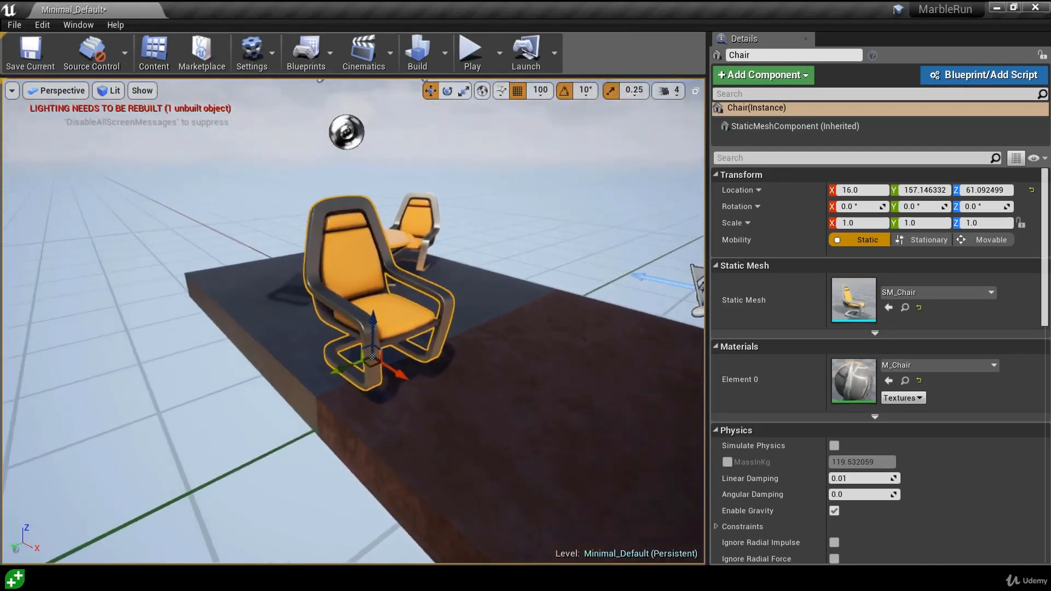
- Set the rotation snap to 30° and try rotating the chair about its Z axis
key("e")
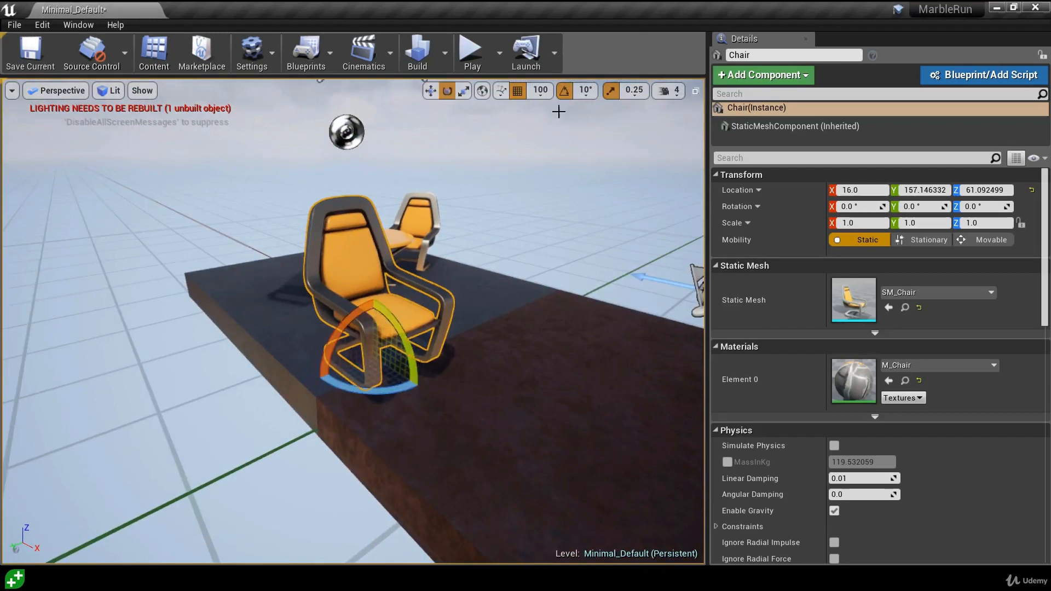
left_click(588, 97)
left_click(592, 163)
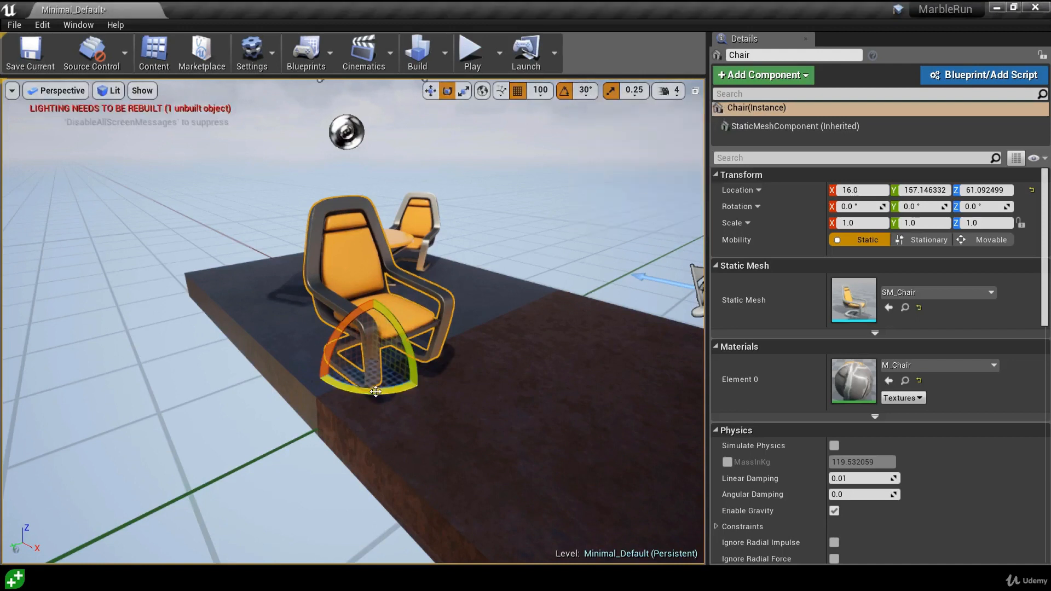
left_click_drag(379, 393, 477, 308)
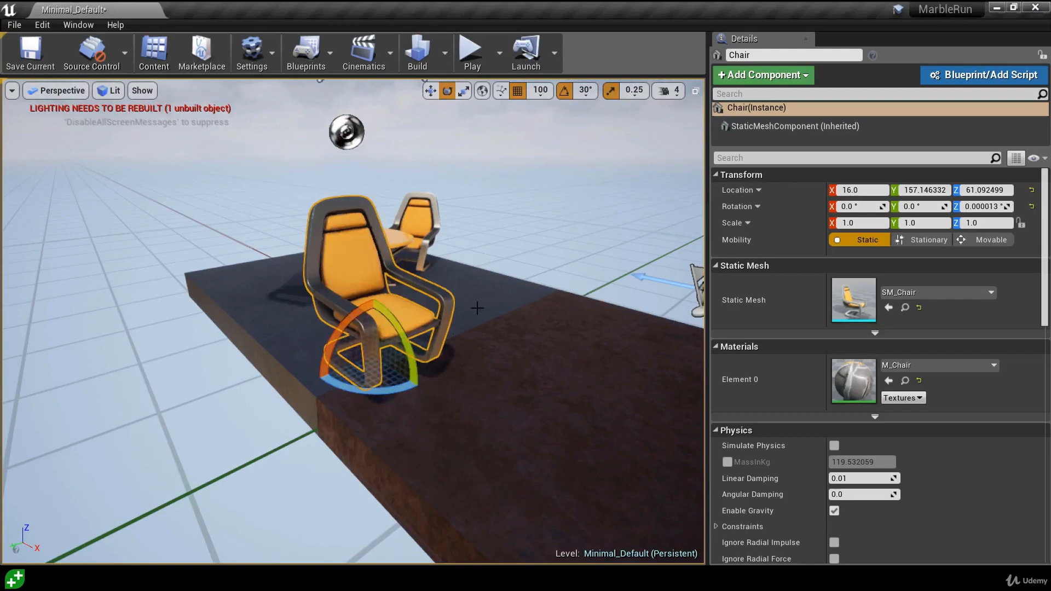
- Set the scale snap to 0.125, scale the chair uniformly to 0.875, and return to the Move tool
left_click(637, 96)
left_click(645, 184)
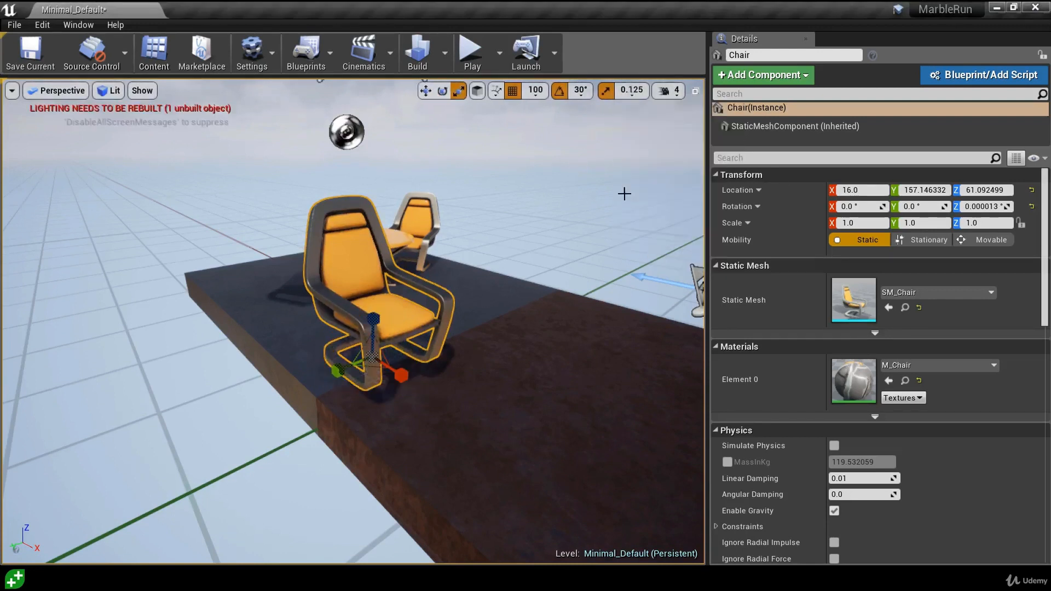
mouse_move(372, 358)
left_mouse_down()
mouse_move(390, 346)
mouse_move(354, 368)
mouse_move(374, 357)
mouse_move(364, 362)
left_mouse_up()
key("w")
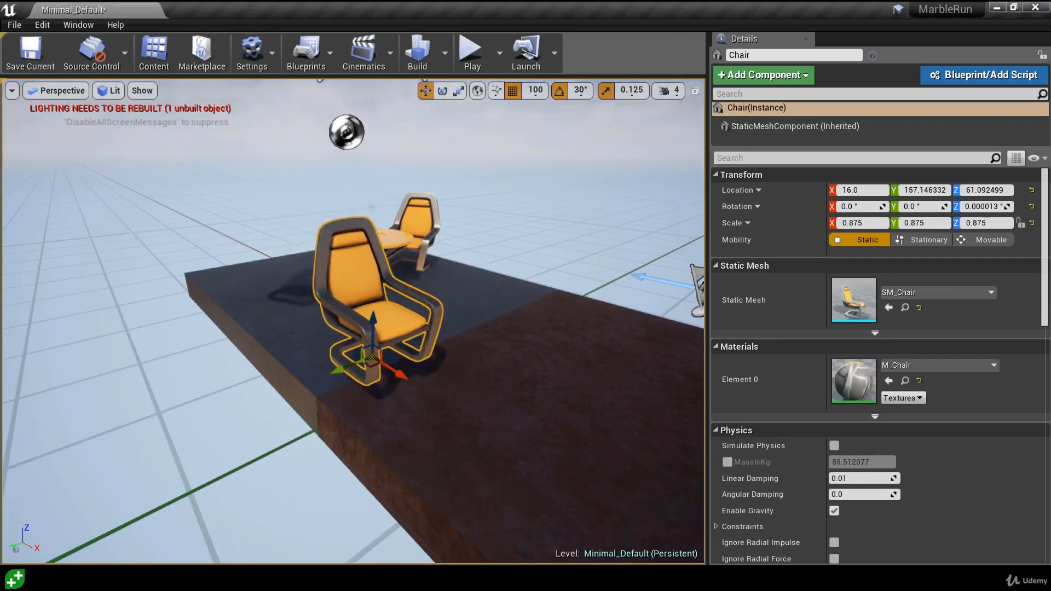
- Duplicate the copper floor tile along the Y axis to Y 200, beside the original
right_click_drag(458, 377, 402, 406)
key("s")
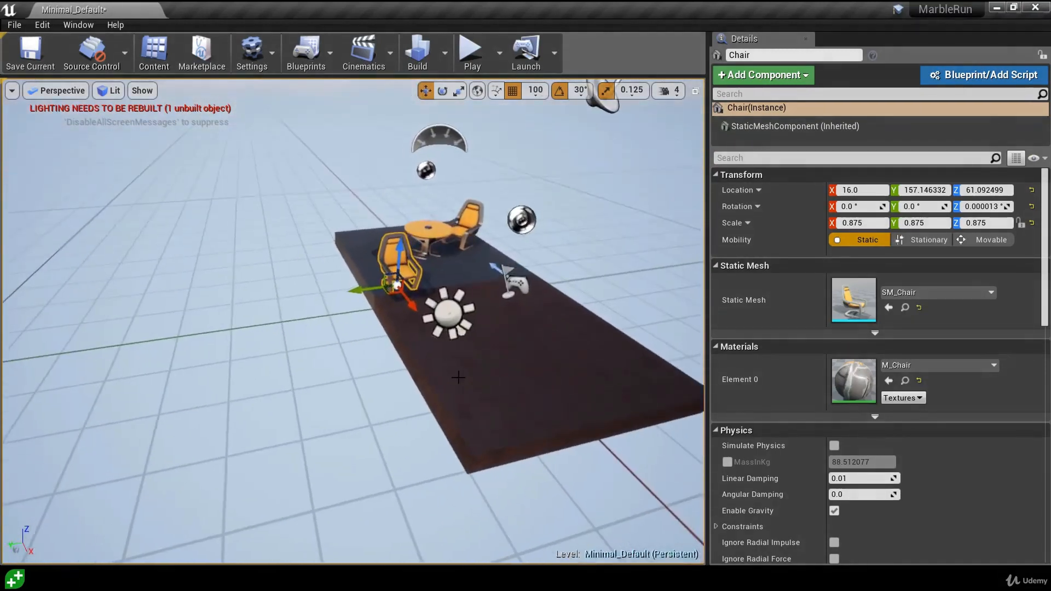
left_click(473, 363)
right_click_drag(463, 363, 469, 300)
key("s")
key("d")
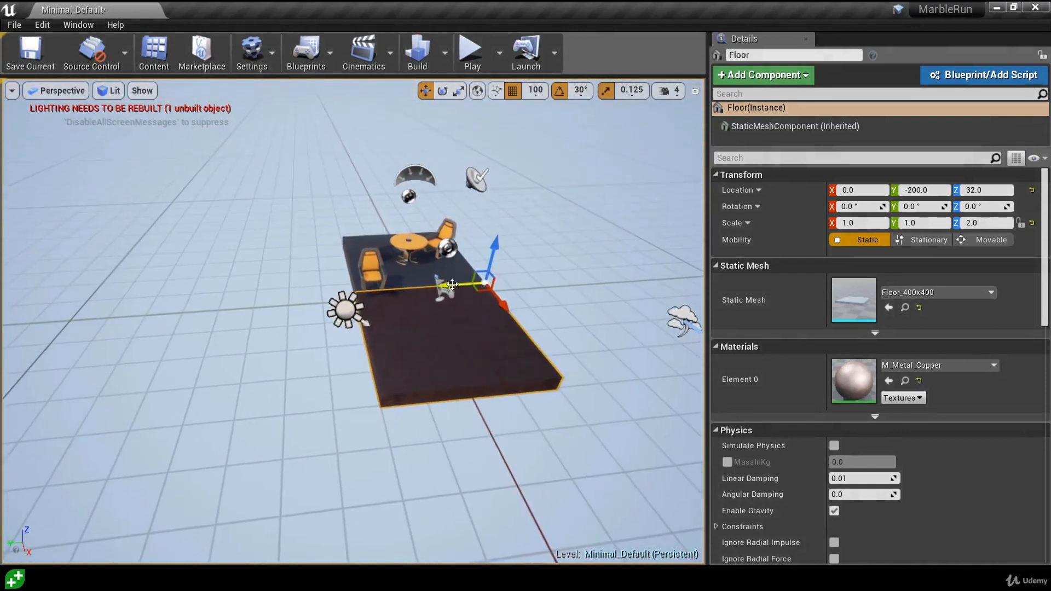
left_click_drag(452, 284, 330, 327, "alt")
- Duplicate the copied floor tile by rotating it 90° about the Z axis, and return to the Move tool
right_click_drag(334, 342, 338, 343)
key("e")
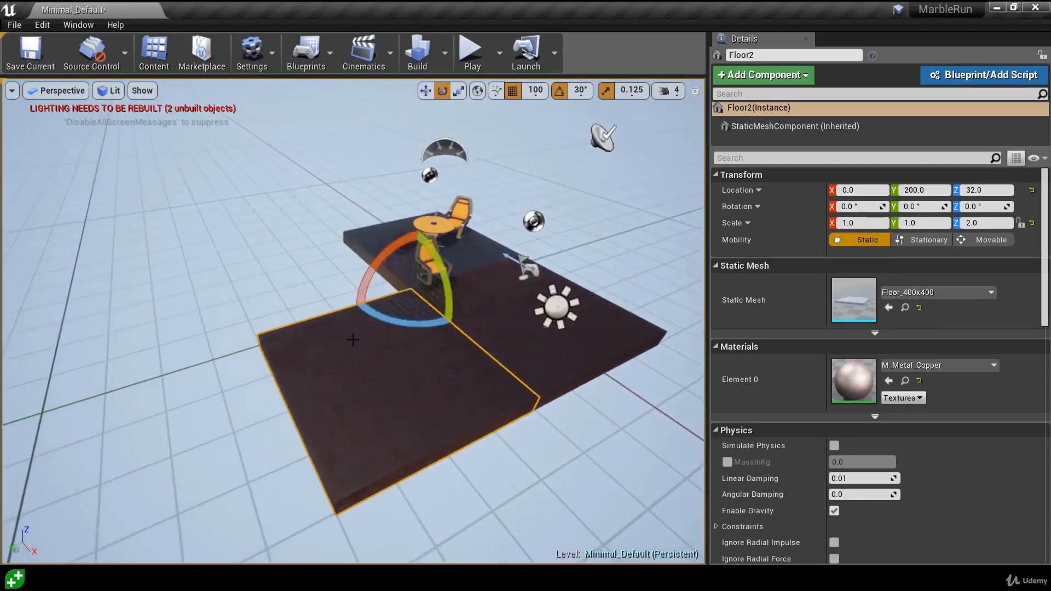
left_click_drag(420, 323, 341, 309, "alt")
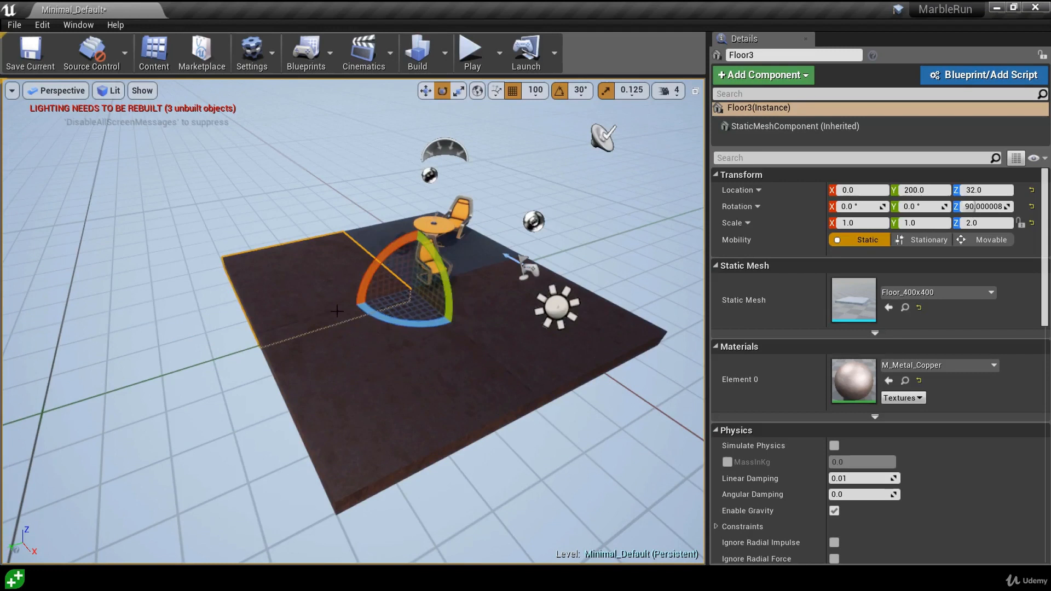
key("w")
- Undo the rotated floor copy and the moved floor copy
right_click_drag(443, 345, 432, 307)
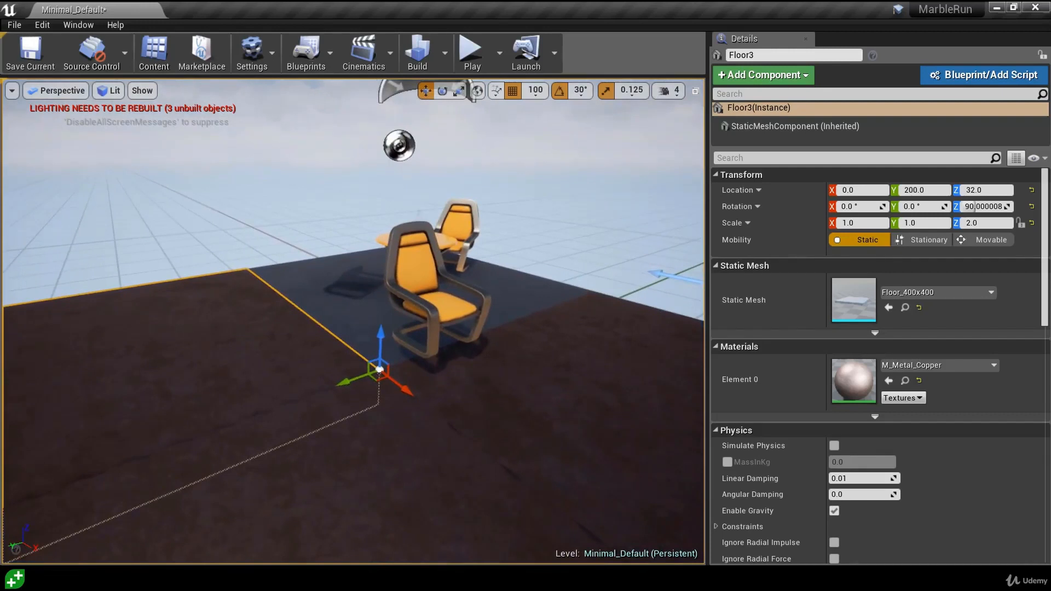
left_click(42, 24)
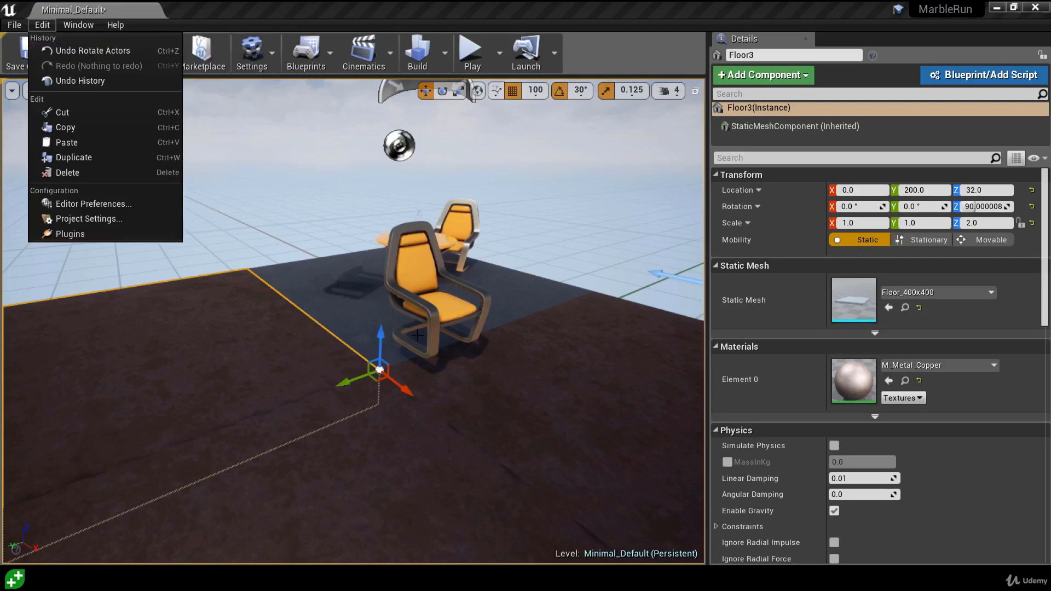
mouse_move(444, 378)
right_mouse_down()
mouse_move(432, 383)
mouse_move(456, 393)
right_mouse_up()
key("ctrl+z")
key("ctrl+z")
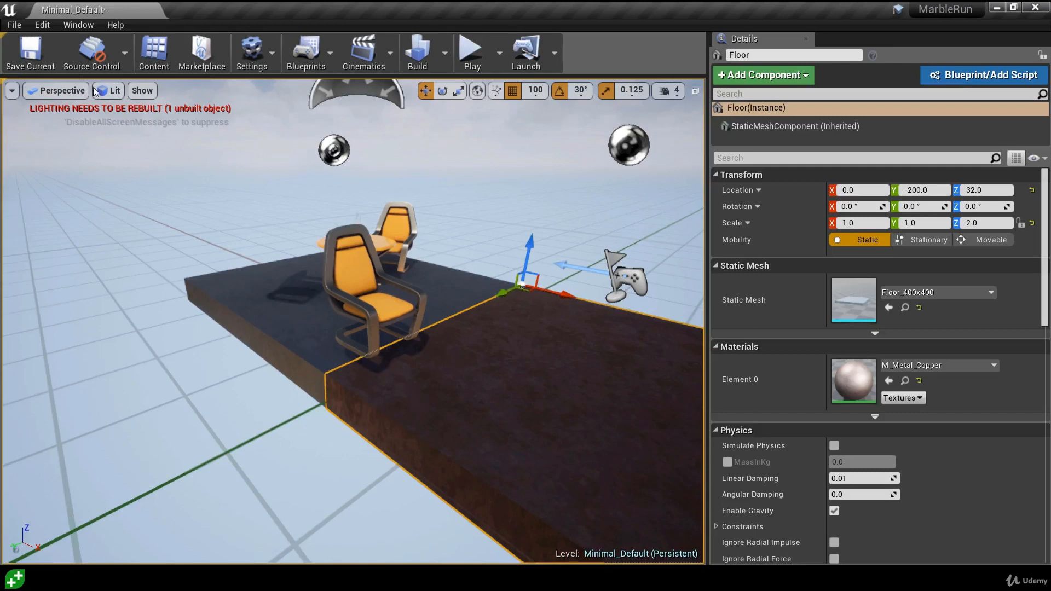
- Reload the recent level Minimal_Default without saving the changes
left_click(14, 25)
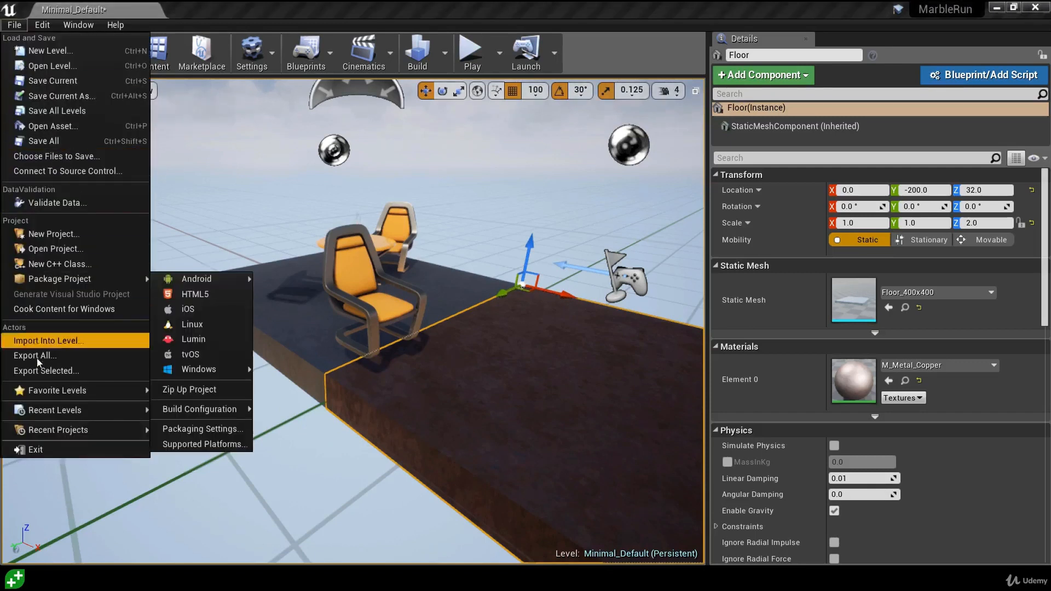
mouse_move(47, 411)
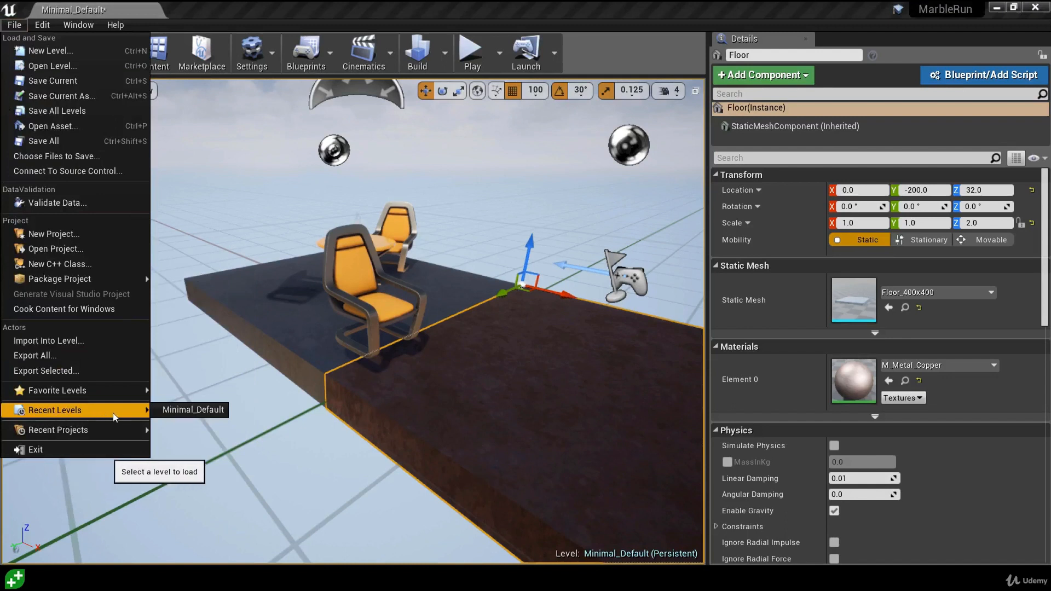
left_click(202, 409)
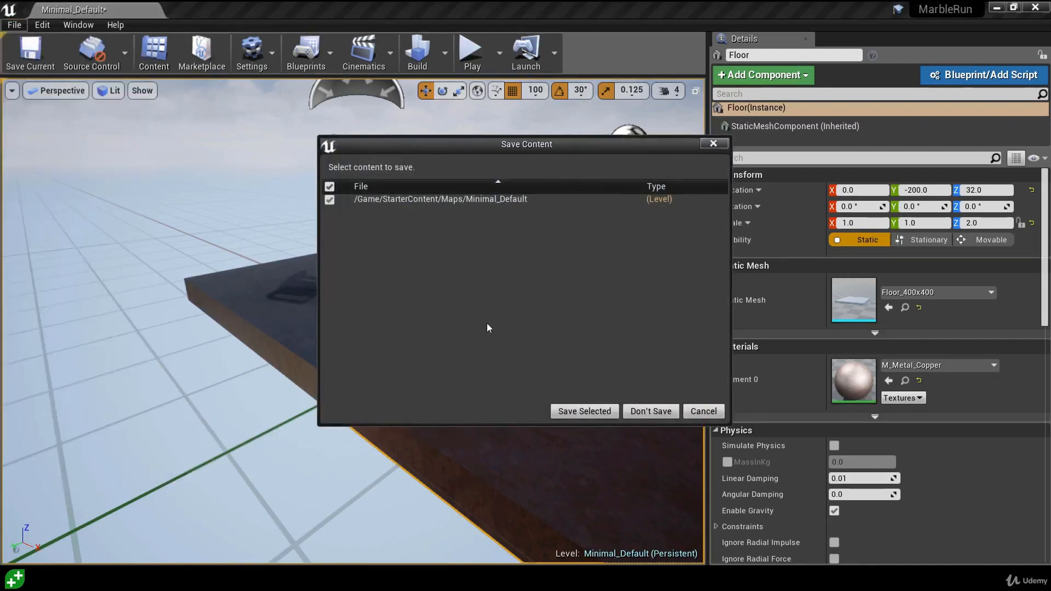
left_click(648, 412)
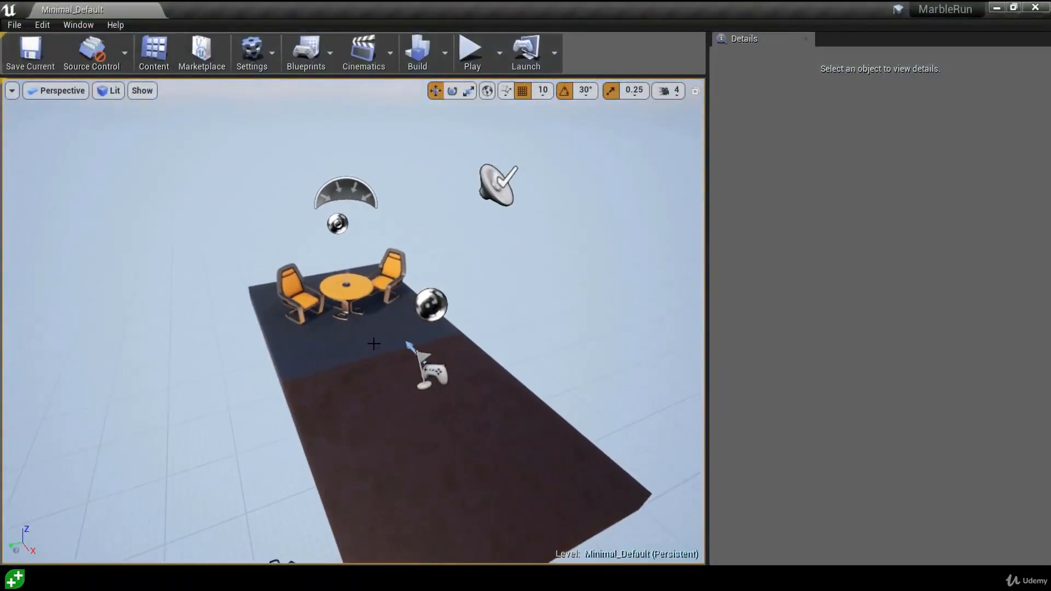
- Set the position grid snap to 100 and duplicate the brushed nickel floor along the Y axis to Y 200
left_click(385, 357)
left_click(542, 91)
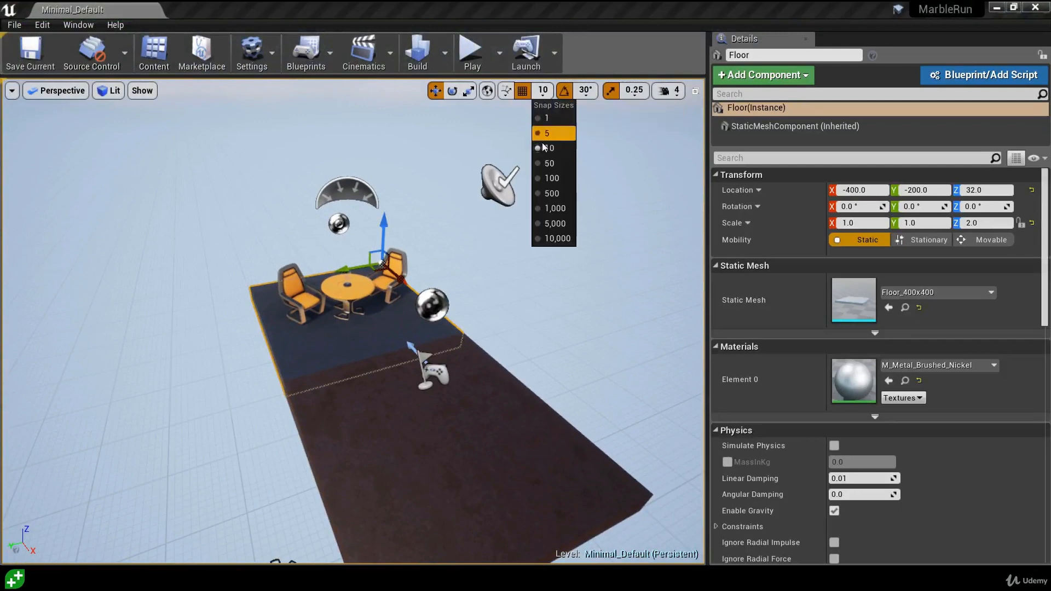
left_click(544, 176)
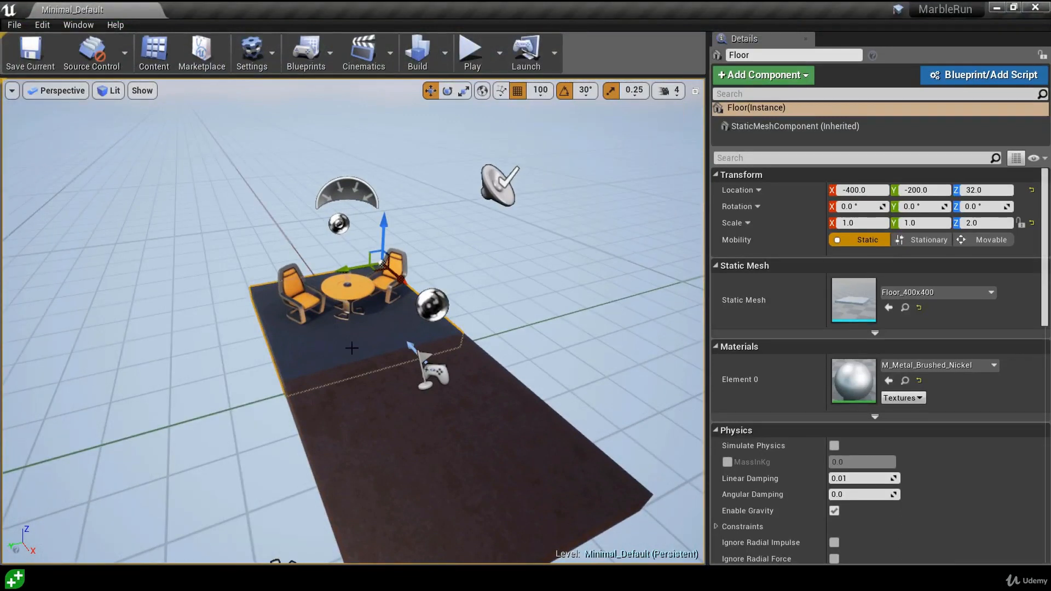
left_click_drag(356, 267, 227, 316, "alt")
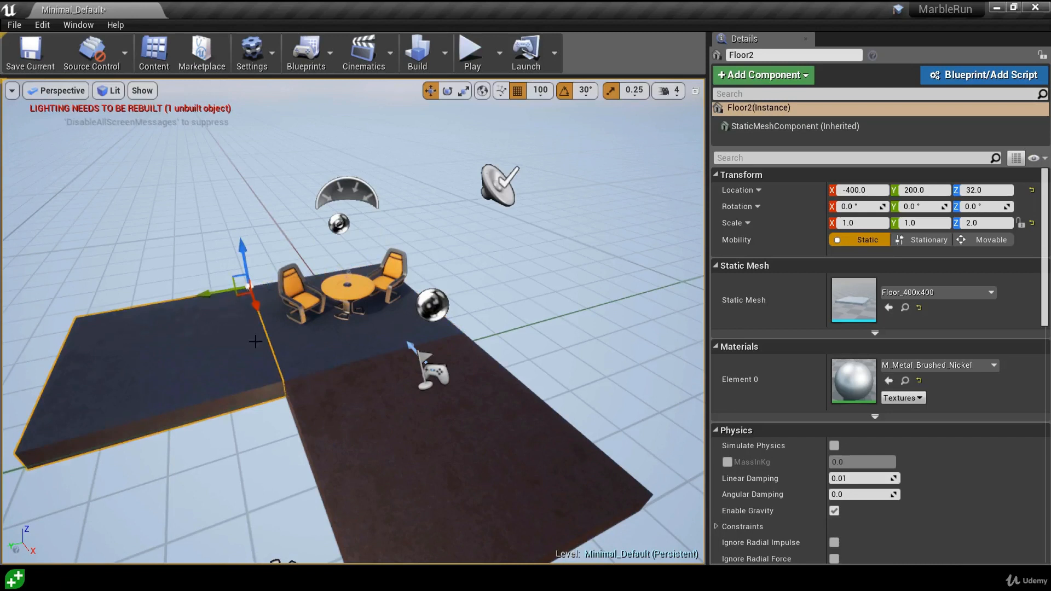
- Duplicate the round table twice, to Y 400 on the new floor tile and to X 220 on the copper floor
left_click(350, 299)
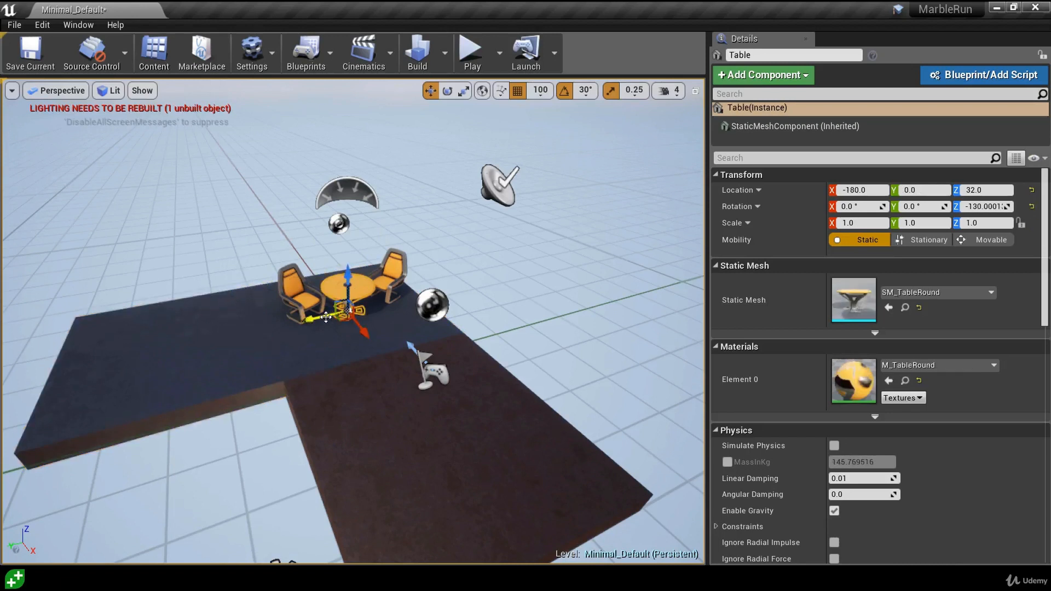
left_click_drag(326, 317, 134, 353, "alt")
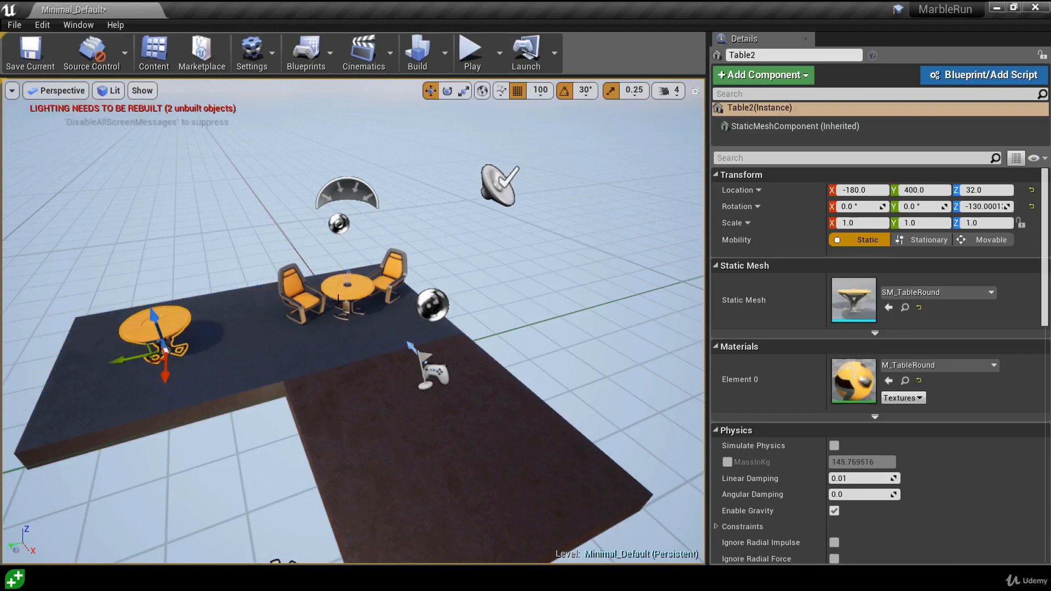
left_click(339, 300)
left_click_drag(363, 332, 498, 494, "alt")
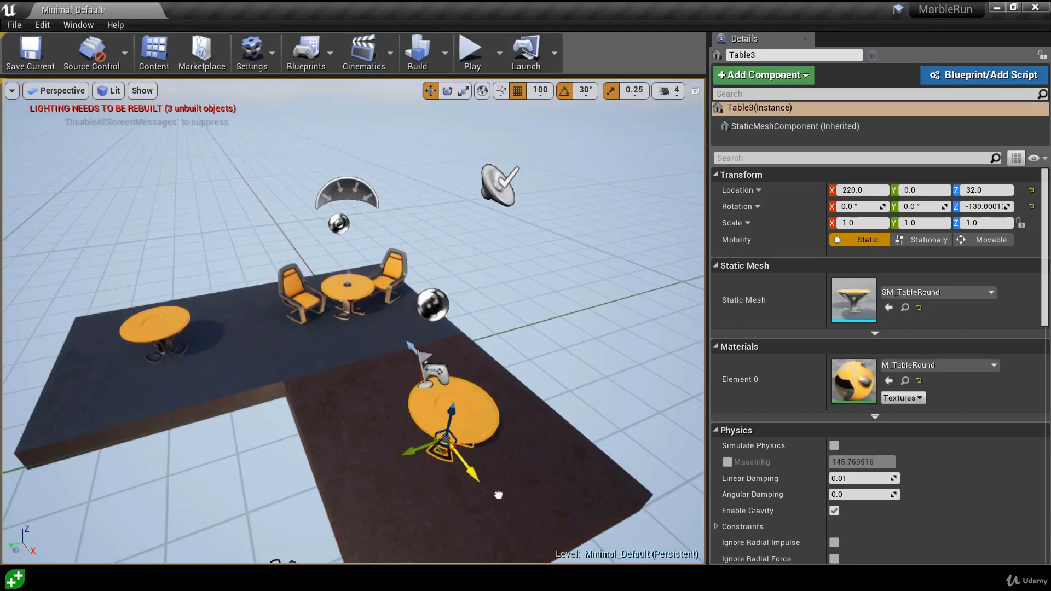
- Duplicate the statue onto both new tables, at X 219 on the copper floor and Y 401 on the new tile
left_click(347, 285)
left_click_drag(345, 286, 452, 405, "alt")
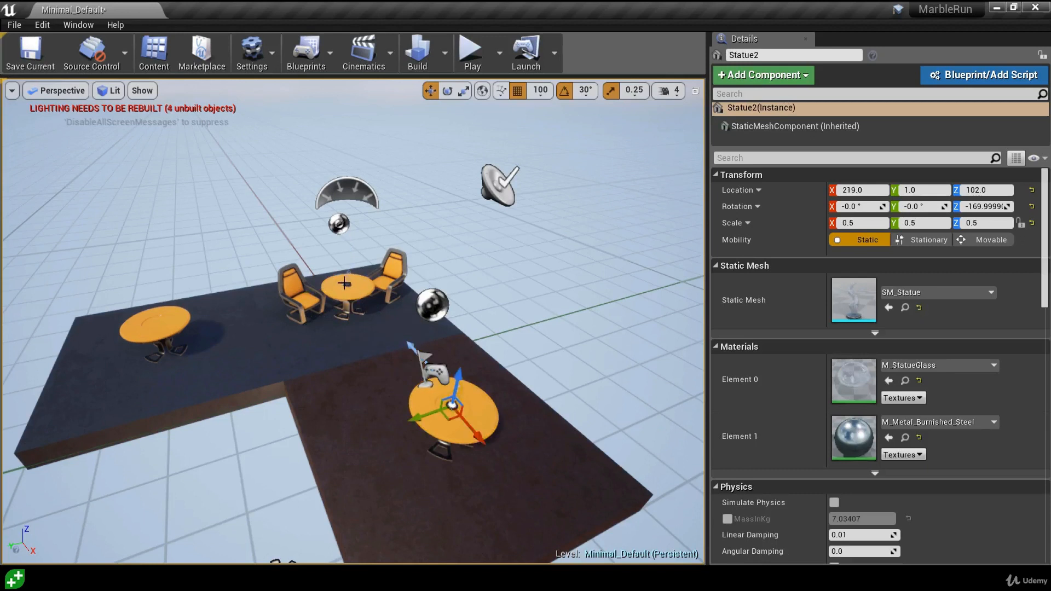
left_click(345, 284)
left_click_drag(329, 293, 140, 335, "alt")
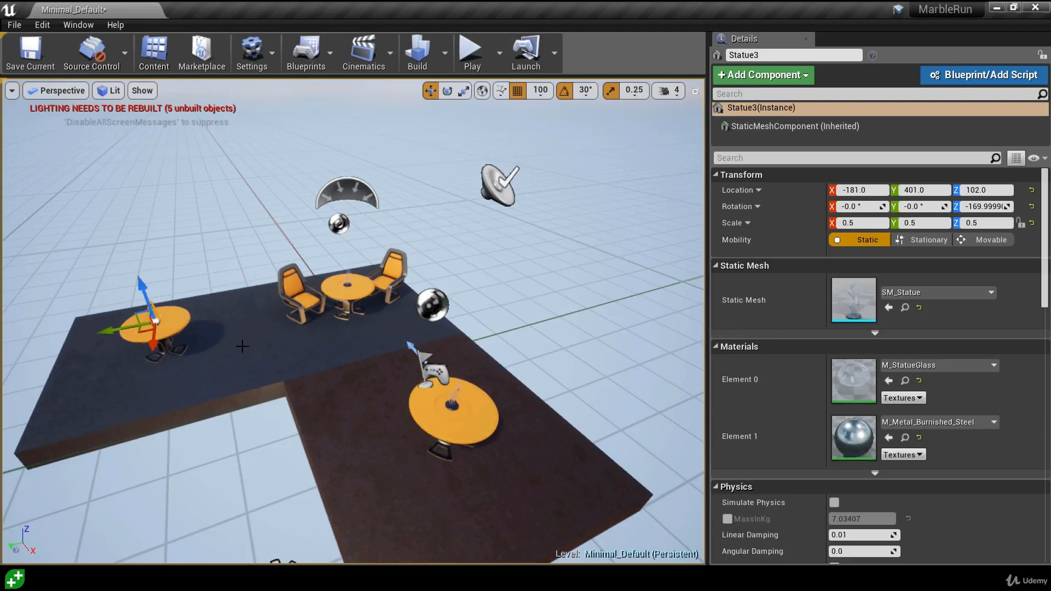
- Move one of the original chairs to the table on the duplicated nickel tile, and duplicate the other to X 185, Y -120 on the copper floor
left_click(296, 300)
left_click_drag(269, 323, 117, 341)
left_click(398, 273)
left_click_drag(400, 313, 486, 421, "alt")
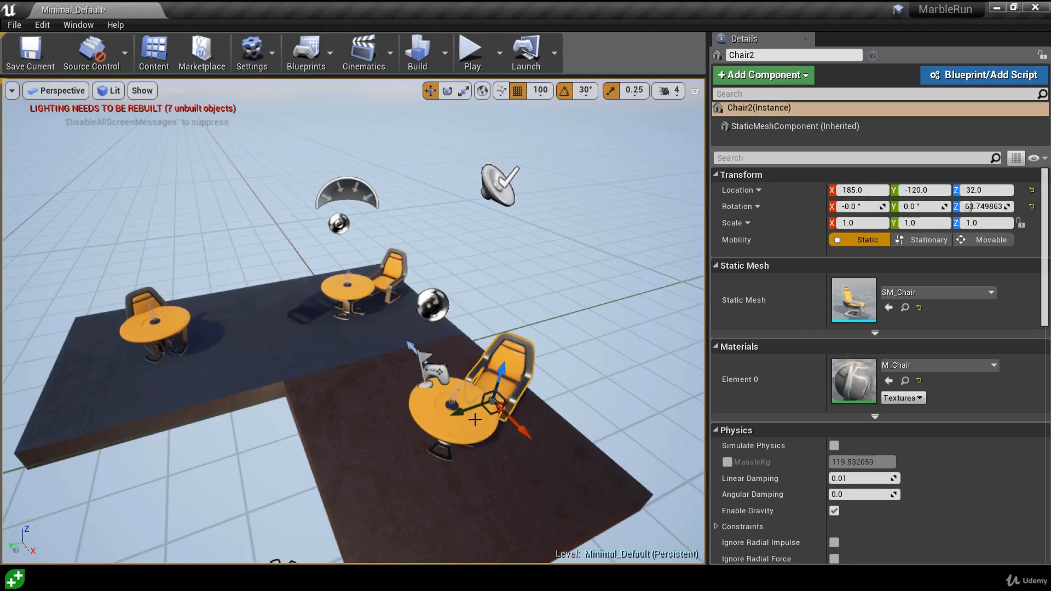
- Scale the round table on the copper floor uniformly to 0.5
key("w")
right_click_drag(461, 419, 578, 421)
right_click_drag(432, 435, 432, 434)
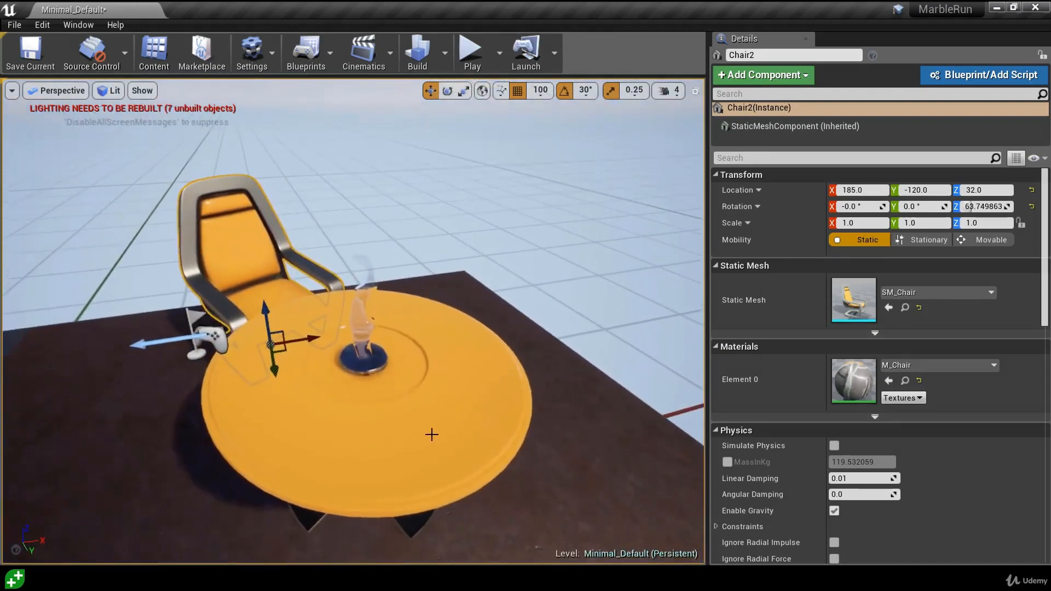
left_click(432, 434)
key("r")
mouse_move(365, 432)
right_mouse_down()
mouse_move(366, 411)
mouse_move(365, 432)
right_mouse_up()
key("s")
key("q")
left_click_drag(377, 406, 576, 334)
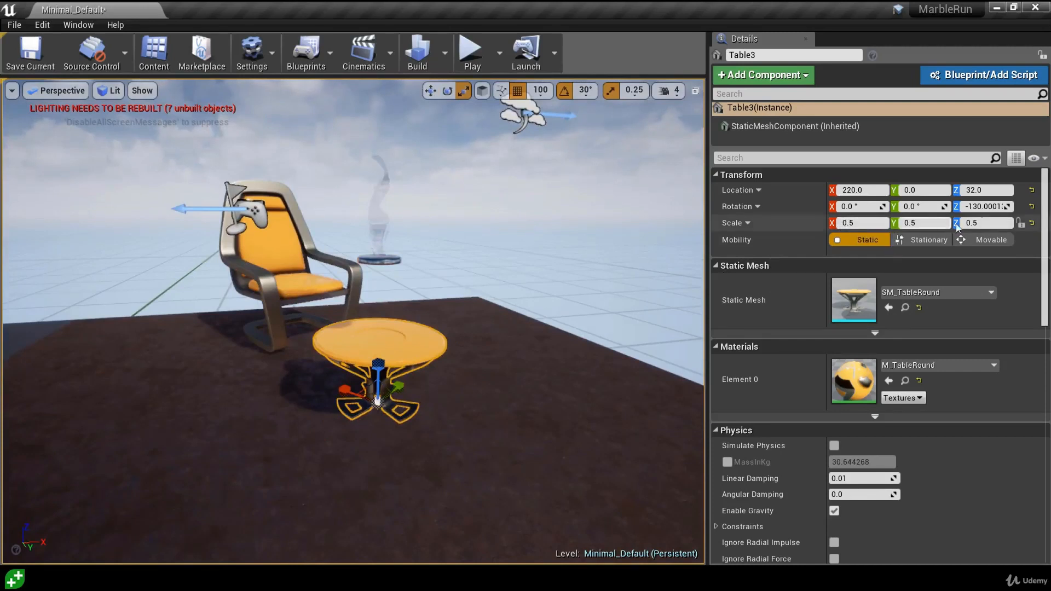
- Scale the copper floor's chair uniformly to 0.5 and, with the position grid snap set to 10, move it to Y -30
left_click(308, 294)
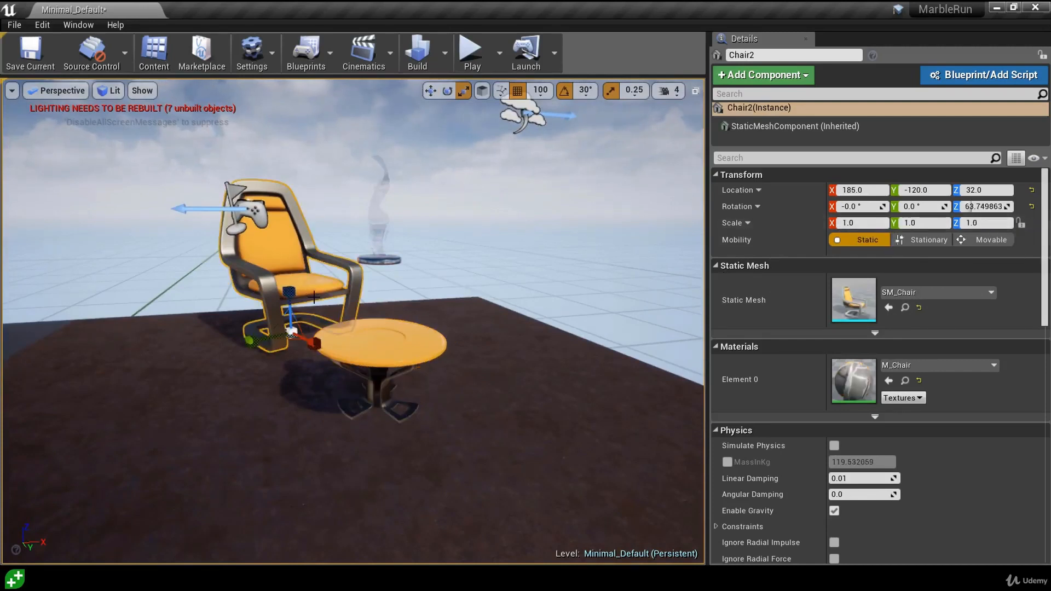
left_click_drag(292, 330, 261, 354)
key("w")
right_click_drag(311, 302, 310, 355)
left_click_drag(311, 303, 300, 371)
left_click(540, 91)
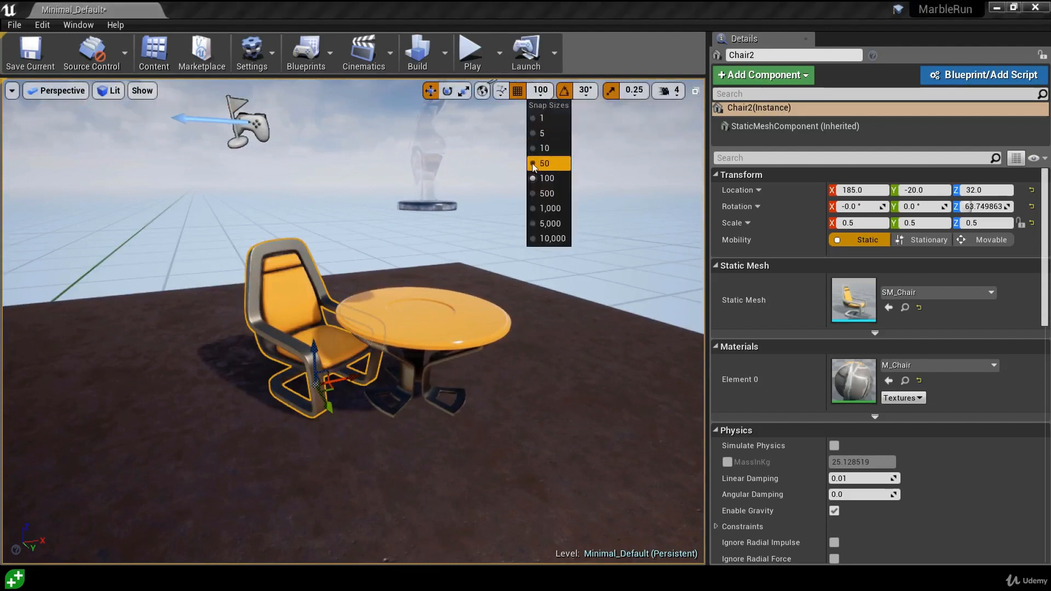
left_click(547, 150)
left_click_drag(328, 407, 319, 396)
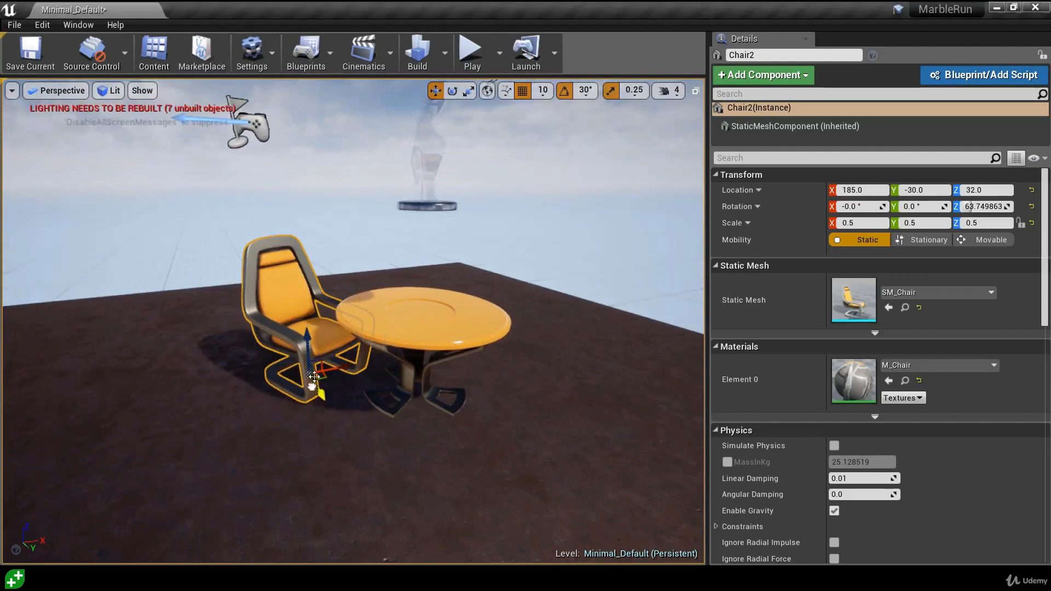
- Lower the floating statue onto the small table's top, reducing the position grid snap to 5 for the final adjustment
left_click(422, 215)
left_click_drag(423, 181, 418, 269)
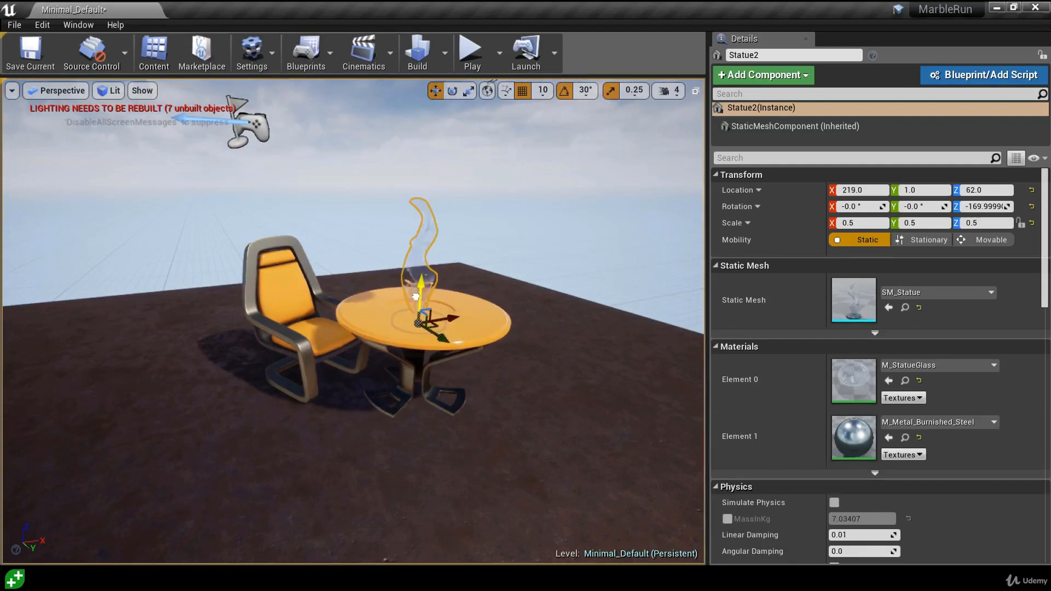
left_click_drag(416, 297, 419, 264)
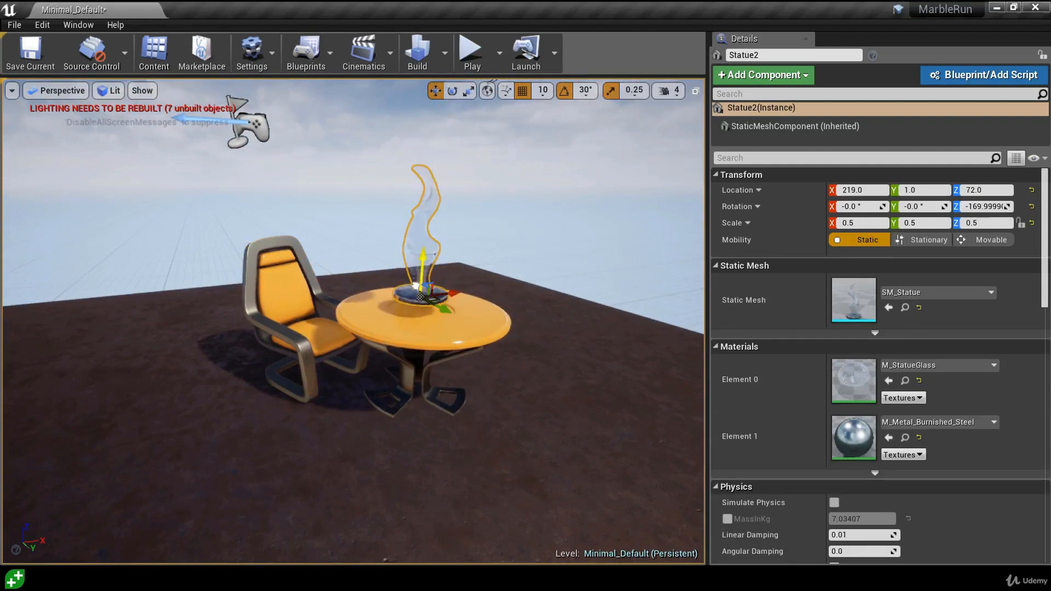
left_click(545, 92)
left_click(548, 145)
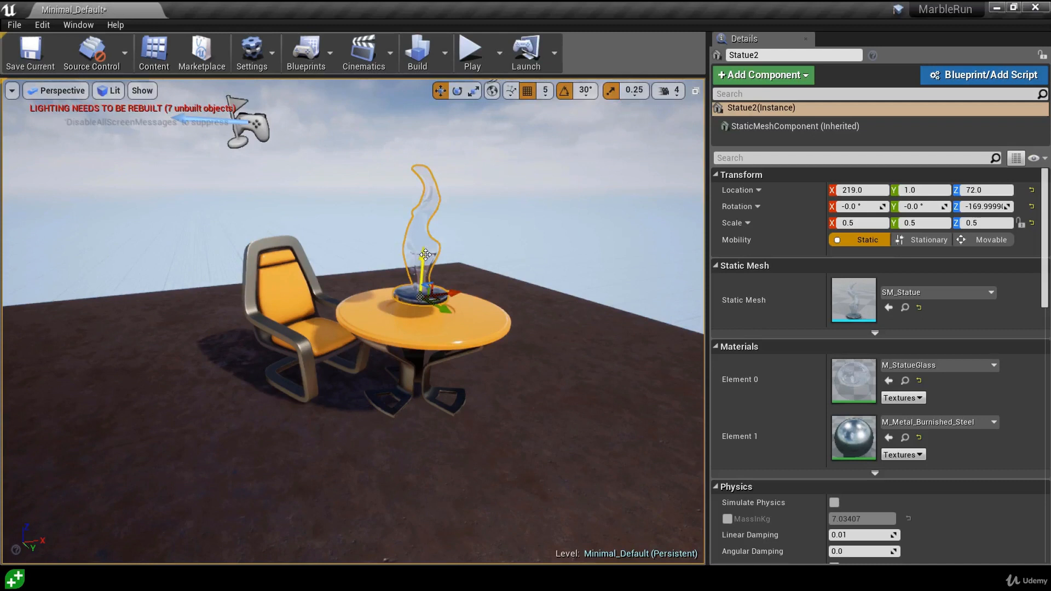
left_click_drag(426, 255, 424, 271)
- Rotate the small chair about its vertical axis so it faces the small table
left_click(318, 339)
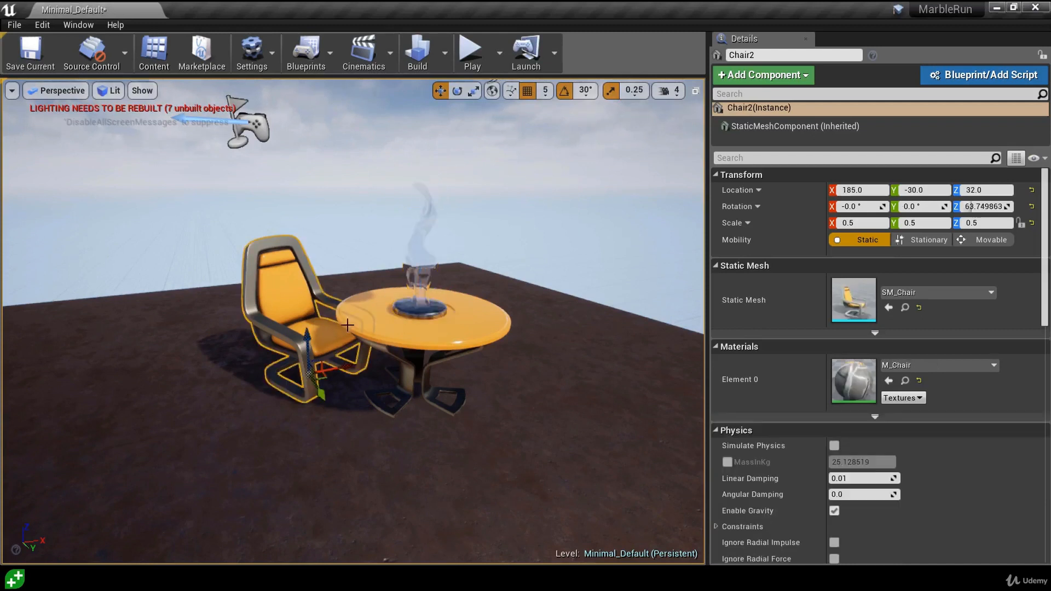
key("f")
key("e")
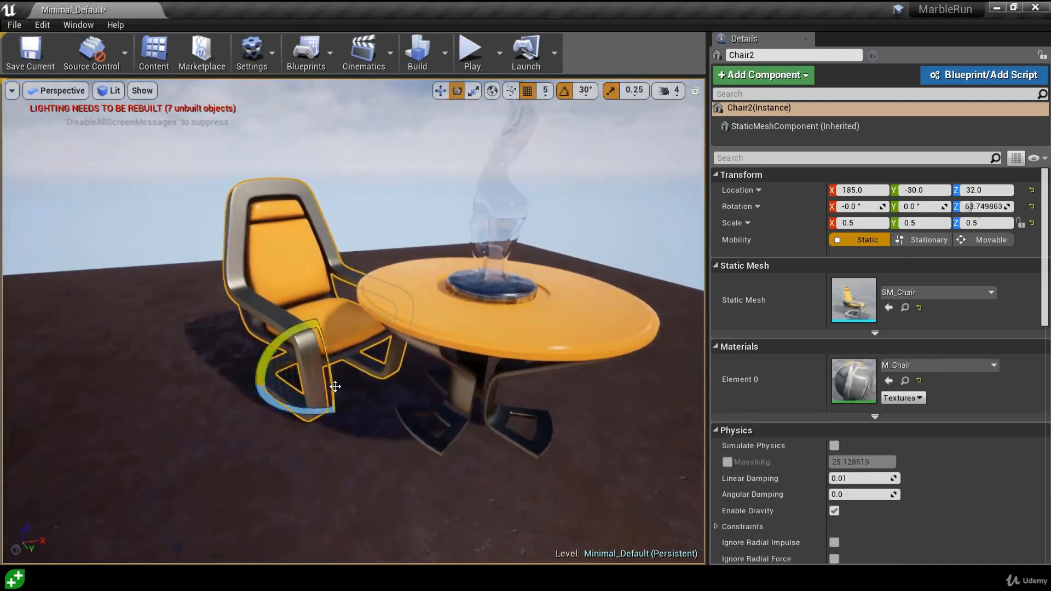
left_click_drag(314, 409, 336, 406)
key("w")
mouse_move(328, 395)
right_mouse_down()
mouse_move(328, 416)
mouse_move(328, 394)
right_mouse_up()
- Duplicate the small chair twice around the small table and turn the copies to face it
left_click_drag(339, 380, 341, 496, "alt")
key("e")
key("w")
right_click_drag(310, 446, 283, 447)
left_click_drag(328, 417, 431, 464, "alt")
key("e")
left_click_drag(399, 506, 444, 493)
right_click_drag(445, 493, 383, 493)
key("w")
left_click_drag(307, 418, 289, 417)
- Duplicate a fourth chair beside the small table, turn it toward the table and adjust its position
left_click_drag(329, 445, 329, 497, "alt")
right_click_drag(329, 497, 298, 497)
key("e")
left_click_drag(233, 484, 263, 485)
key("w")
left_click_drag(222, 430, 302, 438)
right_click_drag(301, 438, 268, 438)
key("e")
- Duplicate a fifth chair into the remaining gap around the small table and rotate it toward the table
left_click_drag(246, 400, 273, 481, "alt")
left_click_drag(246, 514, 298, 490)
key("e")
left_click_drag(307, 506, 331, 486)
key("w")
key("e")
left_click_drag(358, 529, 338, 529)
- Set the rotation snap to 15°, rotate the fifth chair by -15° and move it closer to the small table
left_click(586, 90)
left_click(590, 146)
left_click_drag(295, 496, 310, 523)
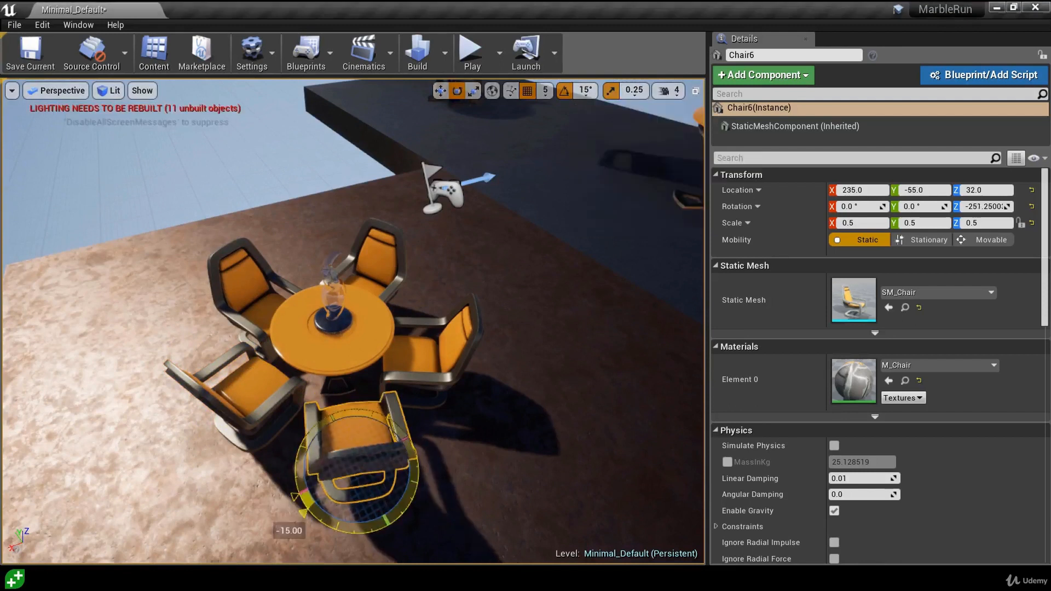
key("w")
left_click_drag(326, 480, 330, 445)
key("Escape")
- Scale the original round table to 1.6 on the X, Y and Z axes
right_click_drag(334, 446, 476, 356)
key("w")
left_click(350, 336)
left_click(875, 222)
type("1.")
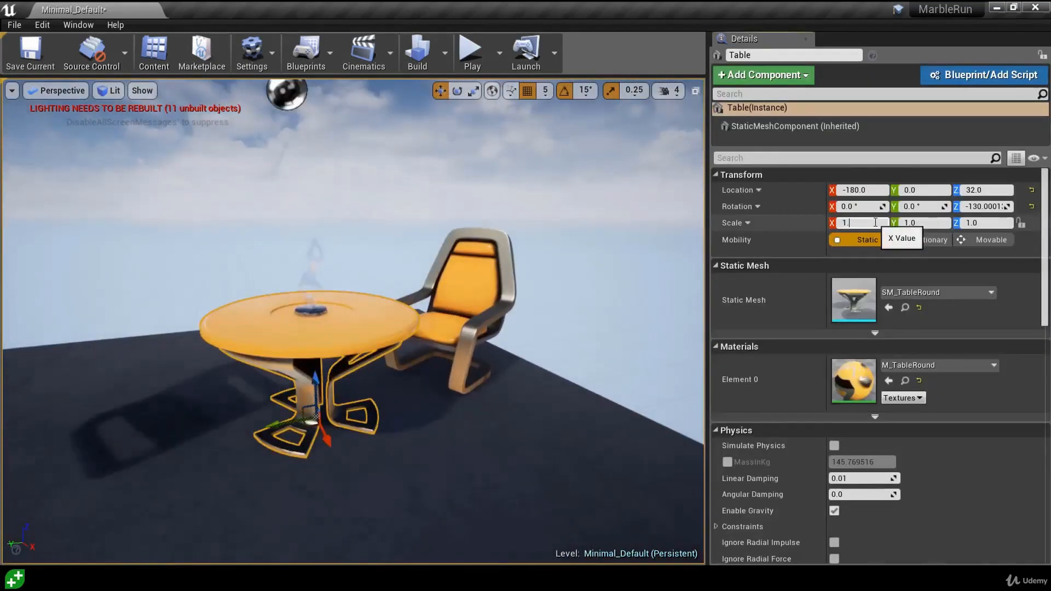
type("6")
left_click(935, 223)
type("1.6")
left_click(990, 223)
type("1.6")
key("Return")
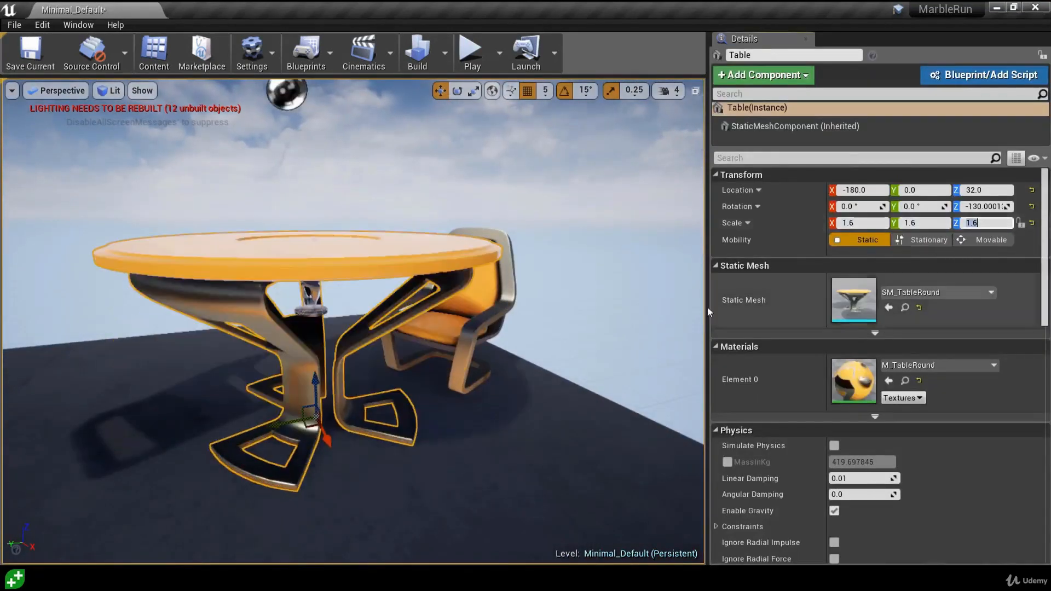
- Scale the chair beside the enlarged table to 1.6
left_click(471, 307)
left_click(862, 223)
type("1.6")
left_click(924, 223)
type("1.6")
key("Return")
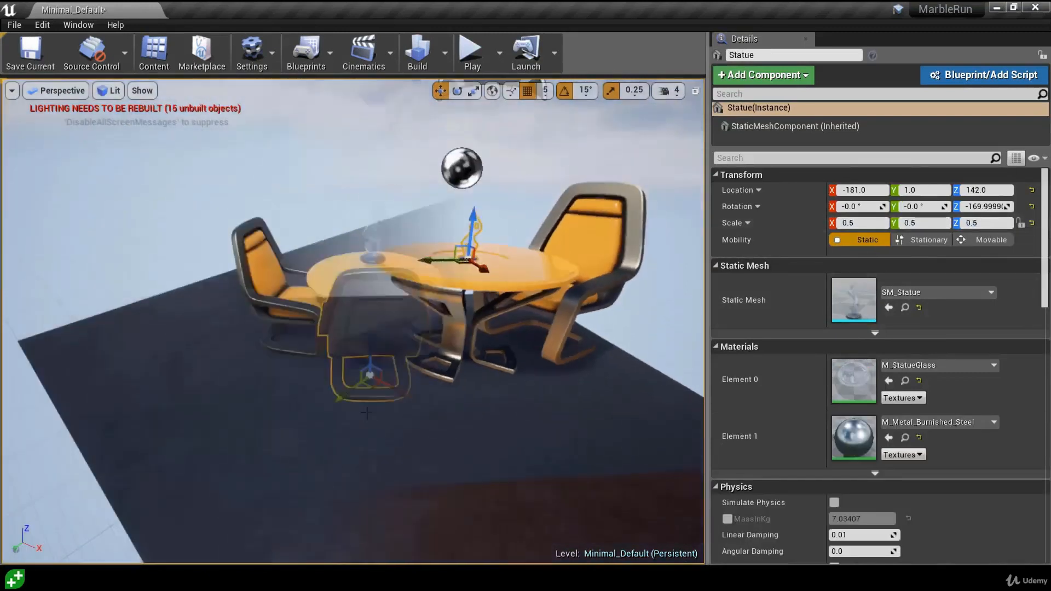
- Duplicate a chair to X -115, Y 370 at the duplicated tile's table and lower its statue onto the tabletop at about Z 92
left_click(417, 419)
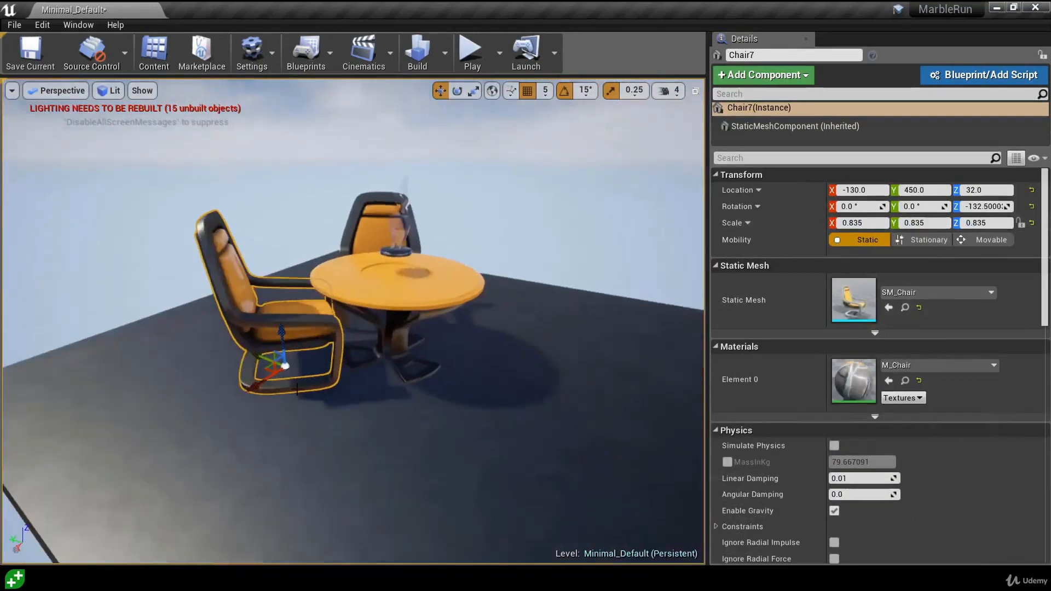
left_click_drag(394, 438, 446, 459)
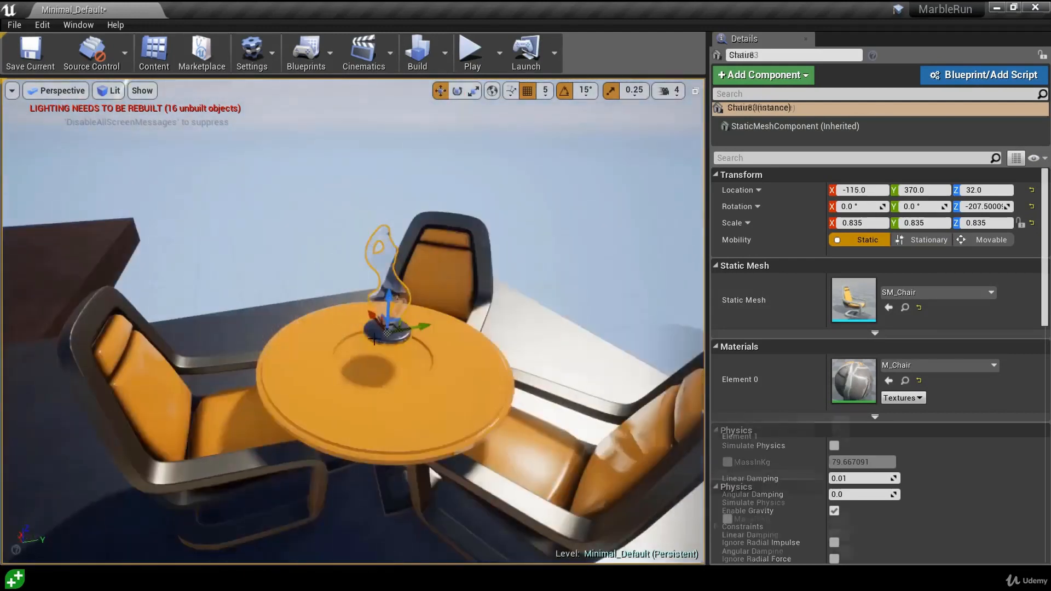
left_click(384, 230)
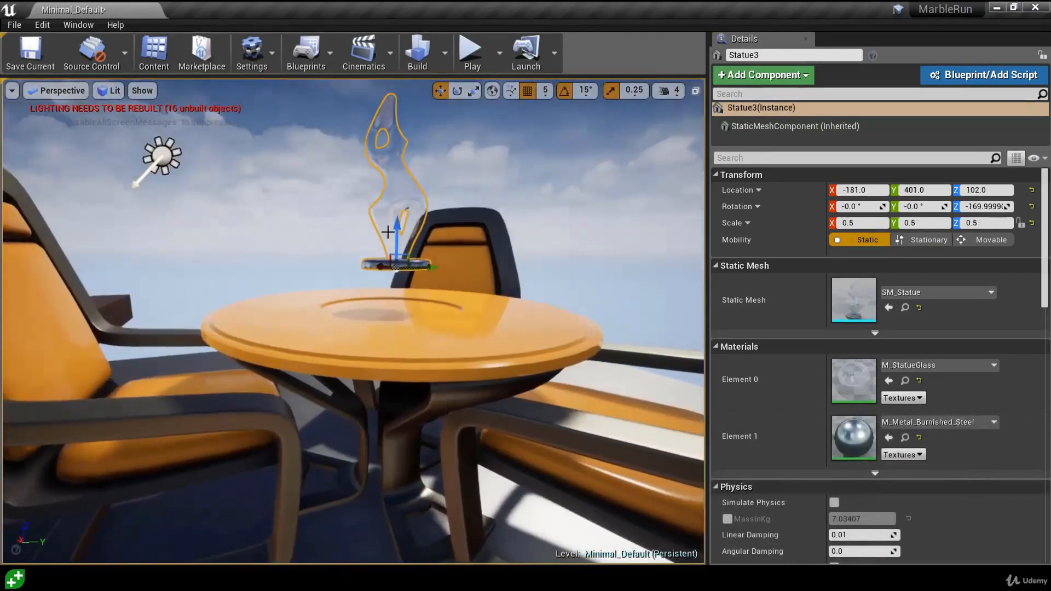
key("End")
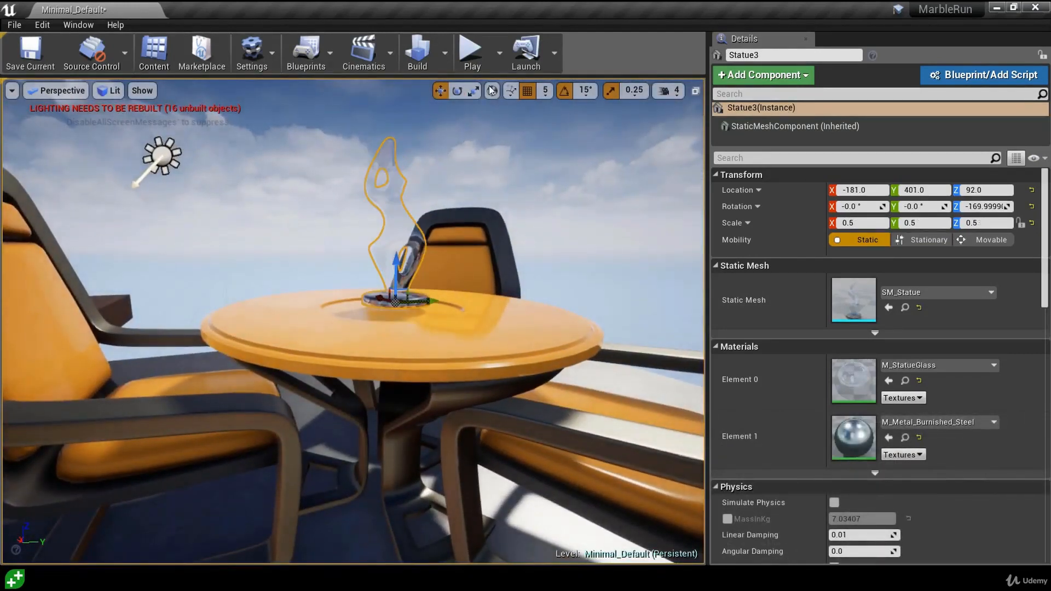
left_click_drag(396, 270, 395, 273)
left_click(527, 98)
right_click_drag(469, 298, 290, 252)
key("Escape")
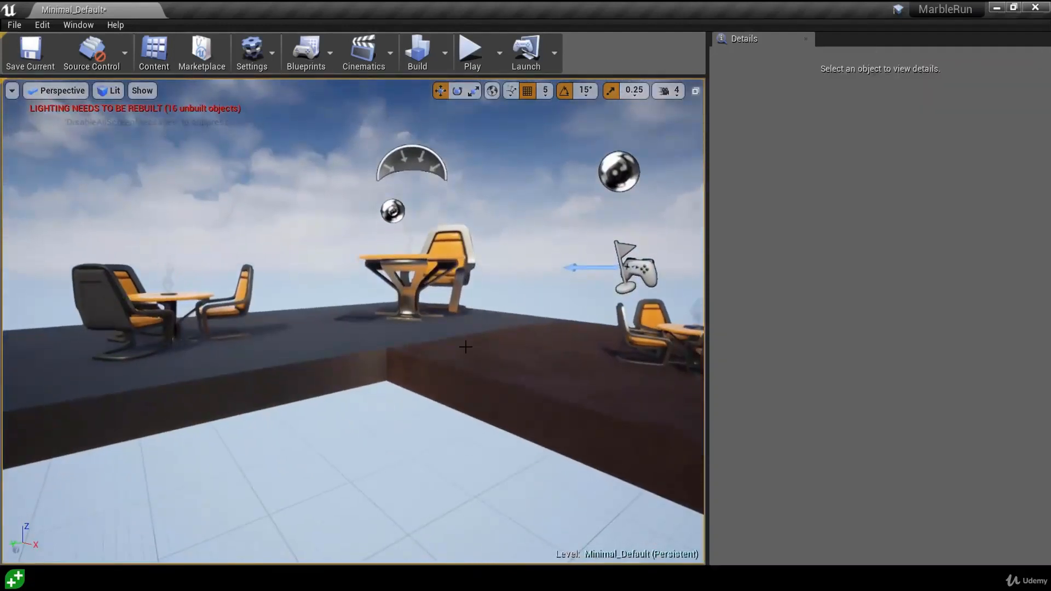
right_click_drag(466, 347, 472, 438)
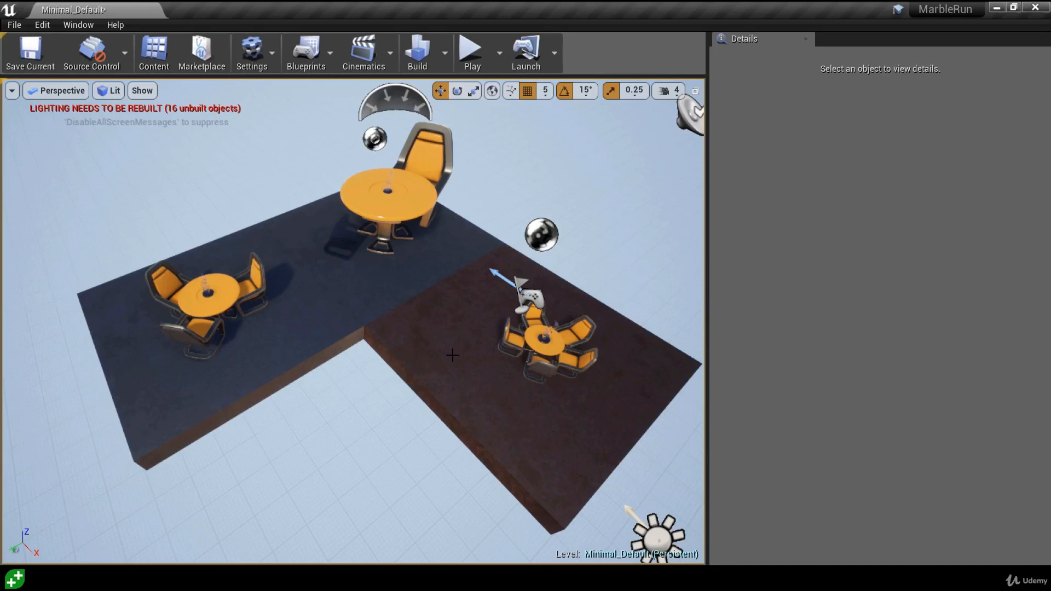
- Create a new level from the Default template, saving the changes to Minimal_Default
left_click(22, 26)
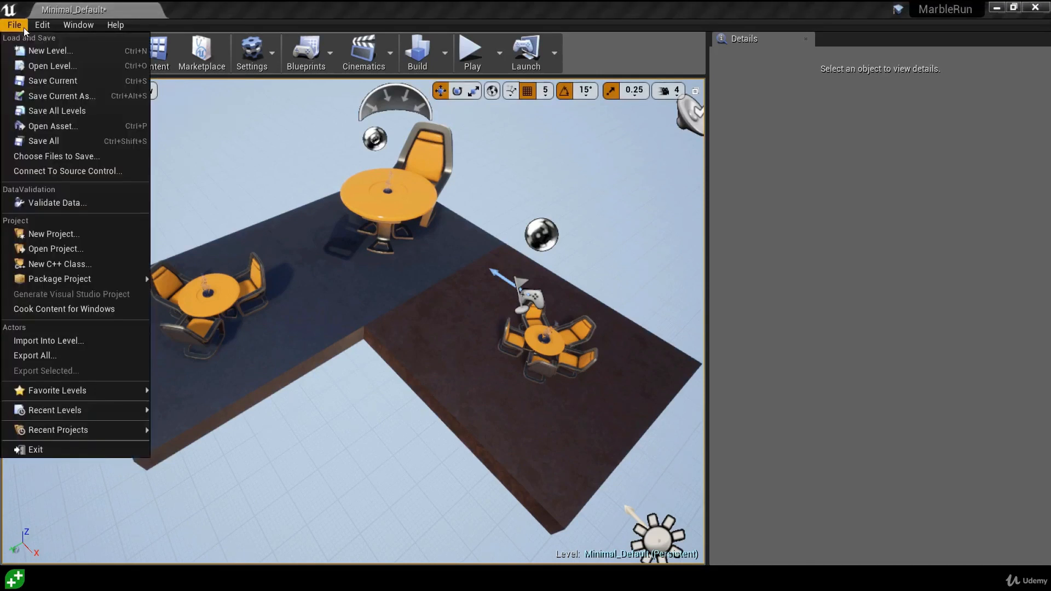
left_click(38, 52)
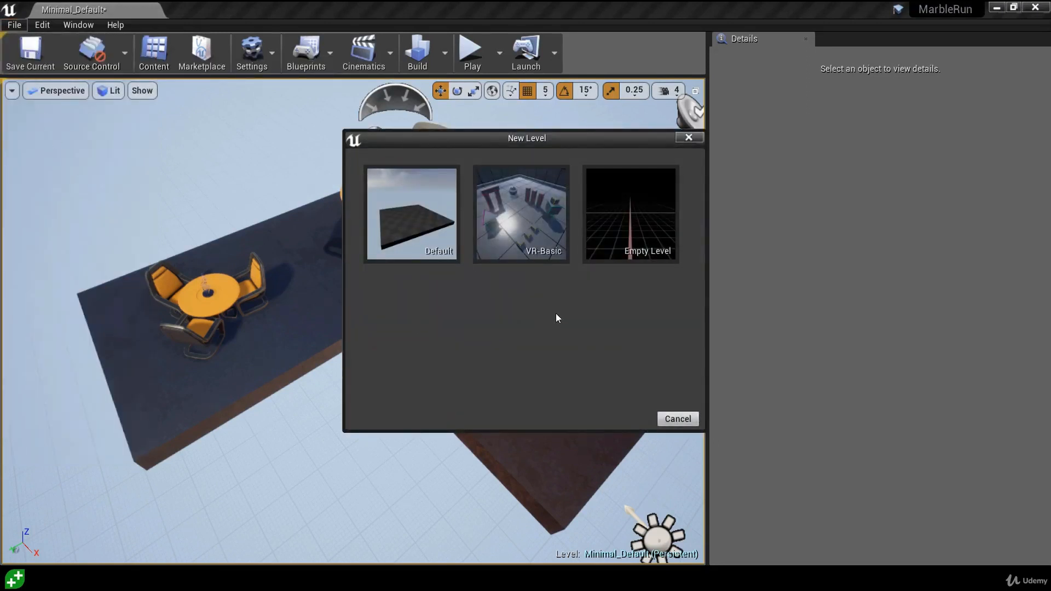
left_click(407, 215)
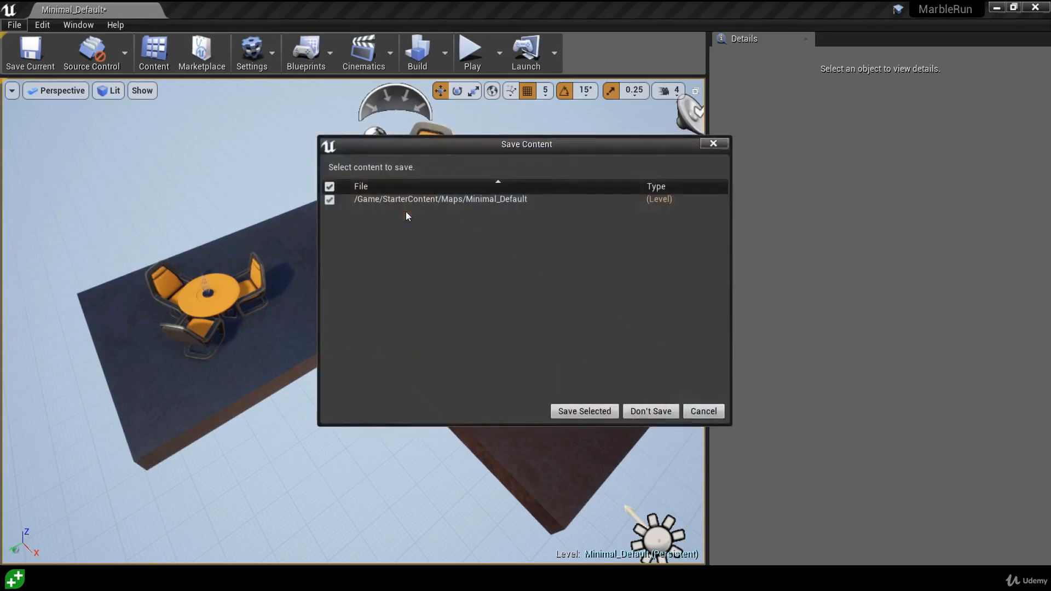
left_click(585, 411)
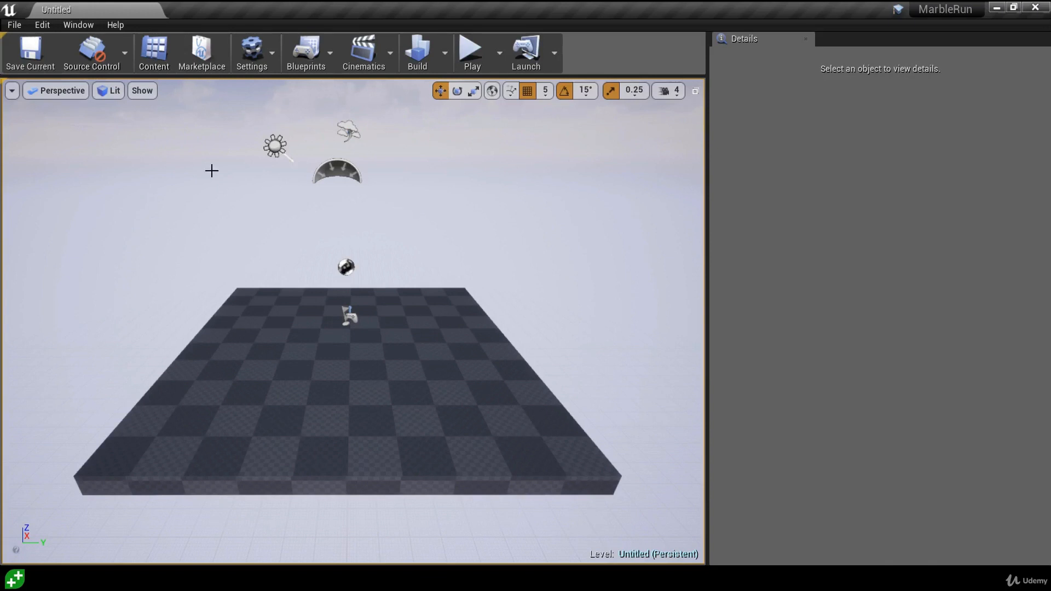
- Save the new level as Level1 in the /Game/Maps folder
left_click(14, 25)
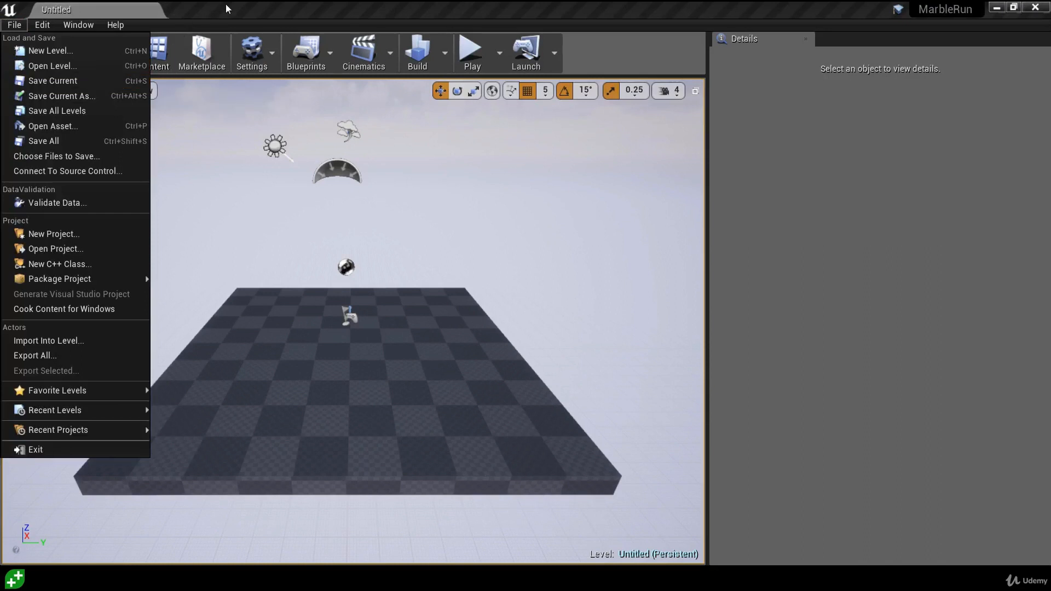
left_click(33, 81)
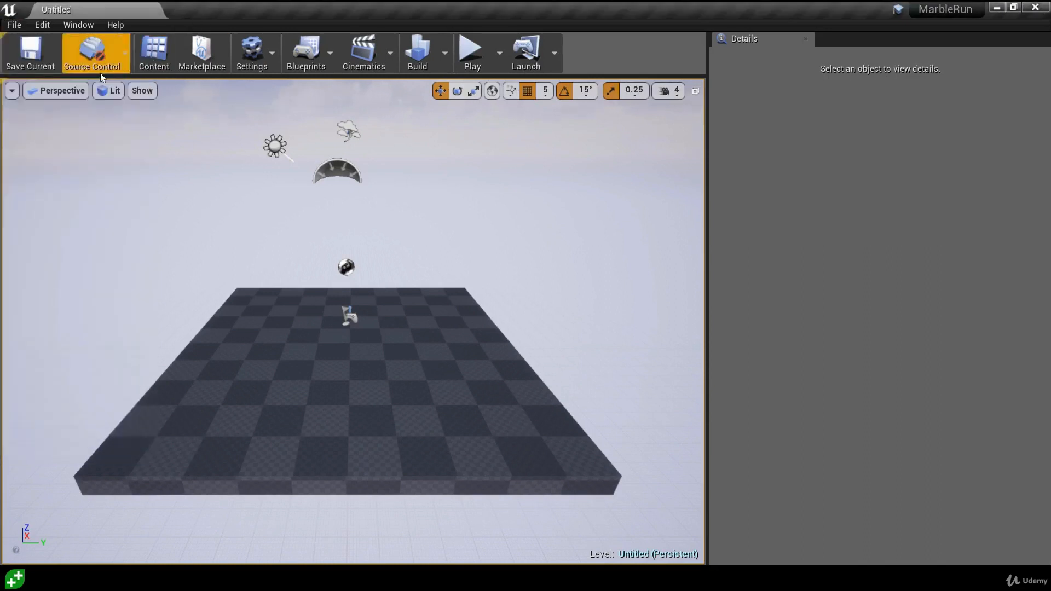
left_click(37, 62)
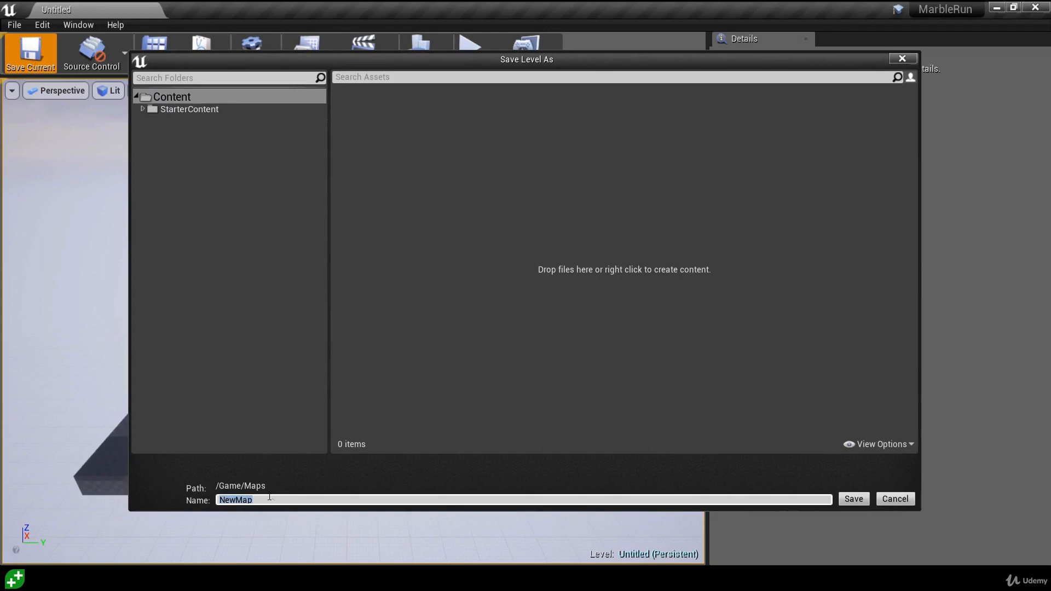
type("Level1")
left_click(854, 497)
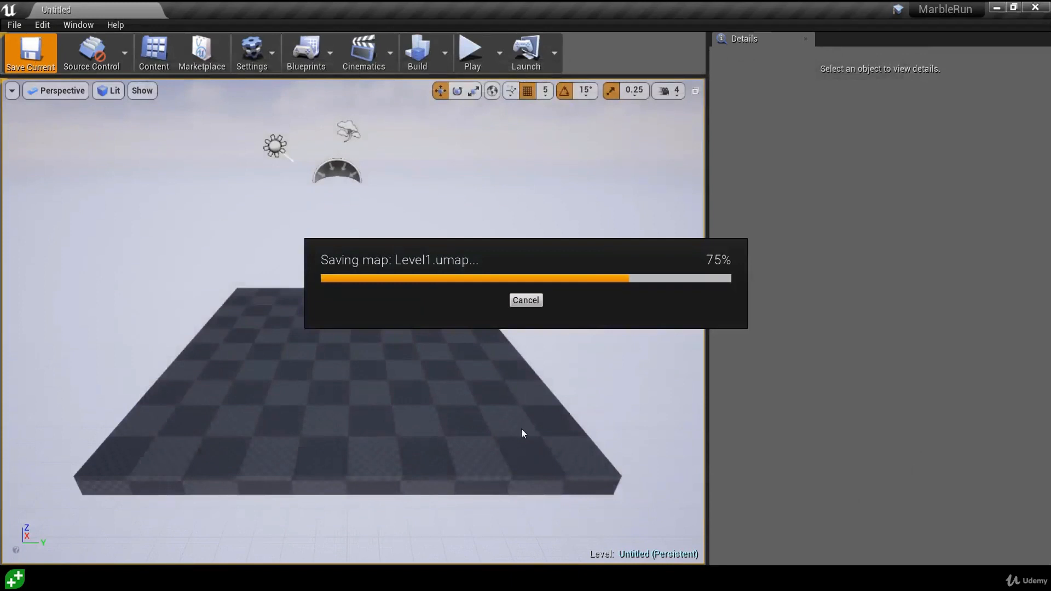
- Show Content Browser 1 and open the Maps folder inside Content
left_click(78, 25)
mouse_move(137, 247)
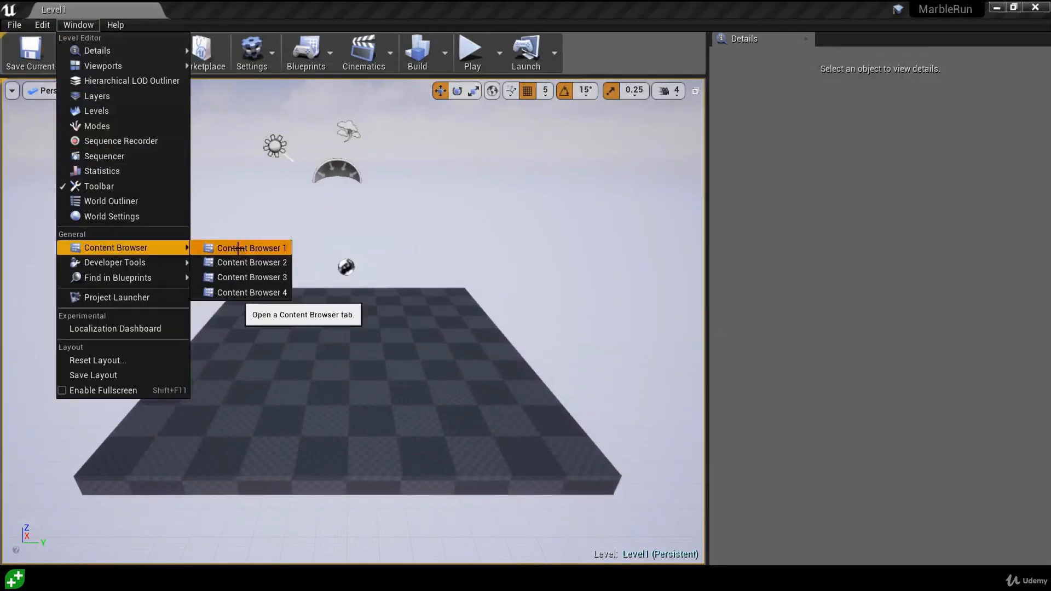
left_click(271, 242)
left_click(281, 439)
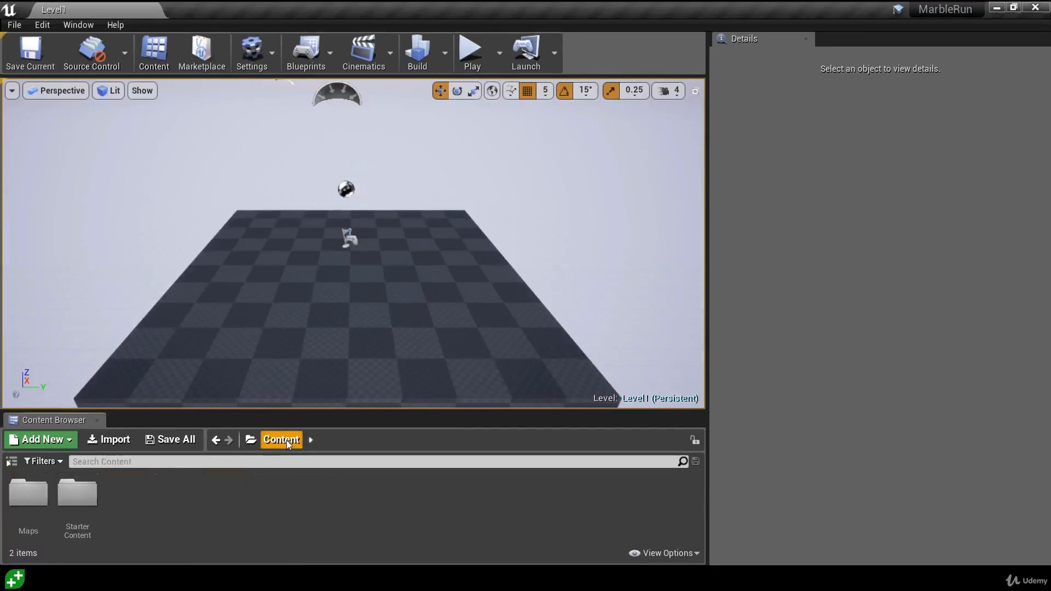
double_click(36, 503)
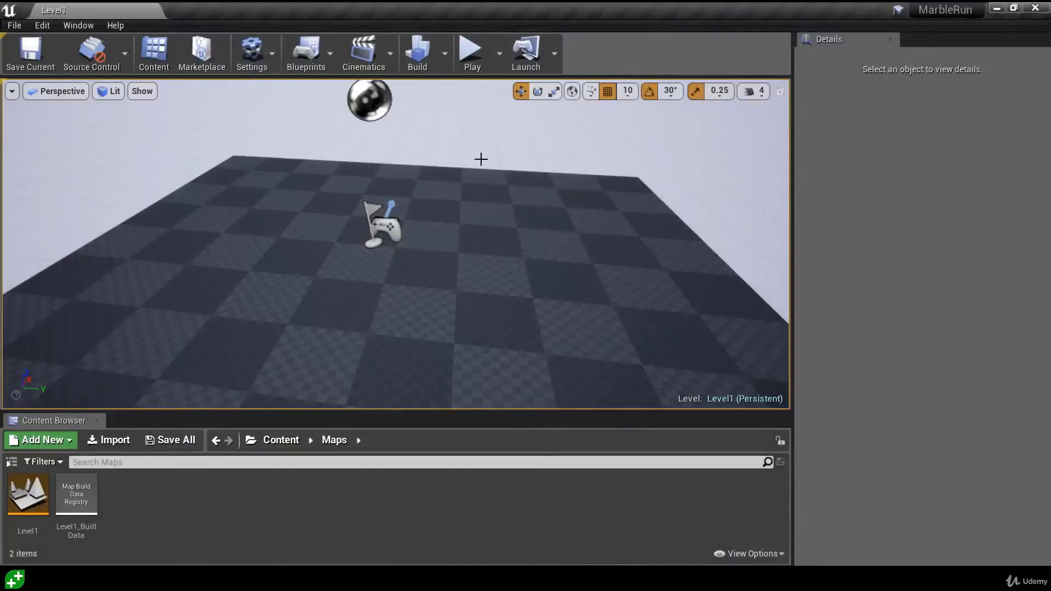
- Play Level1 in the viewport, take control of the view, and end the play session
left_click(467, 65)
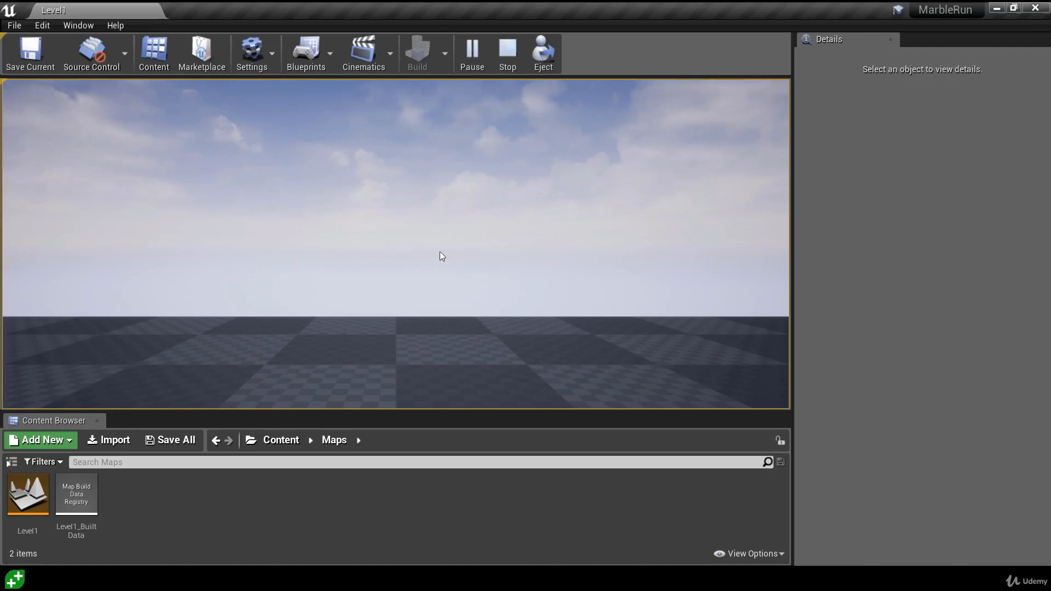
left_click(457, 241)
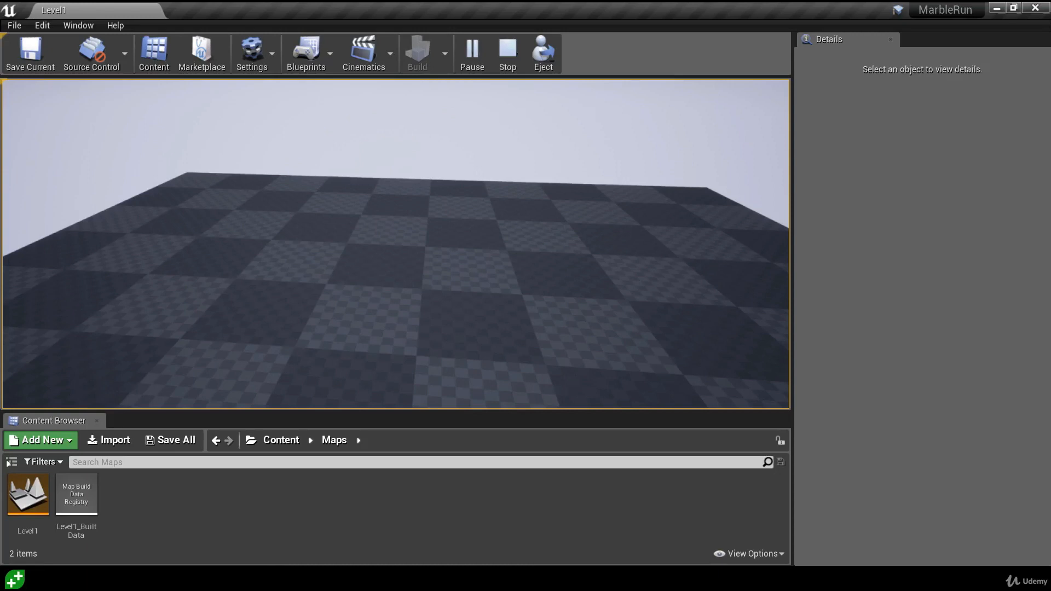
key("Escape")
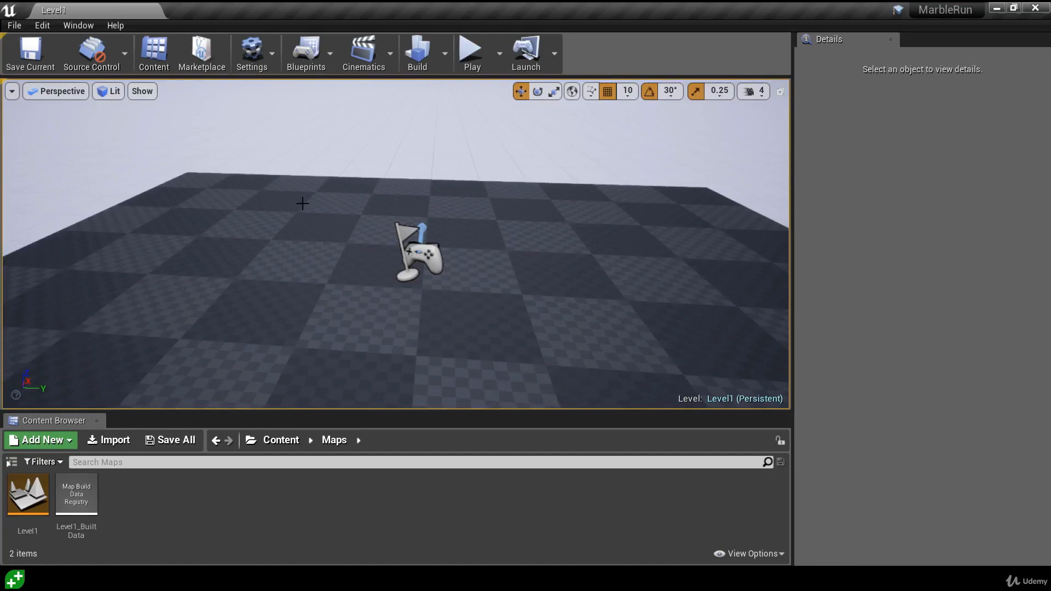
- Show the World Outliner, and play and stop Level1 to examine how its actor list changes
left_click(78, 25)
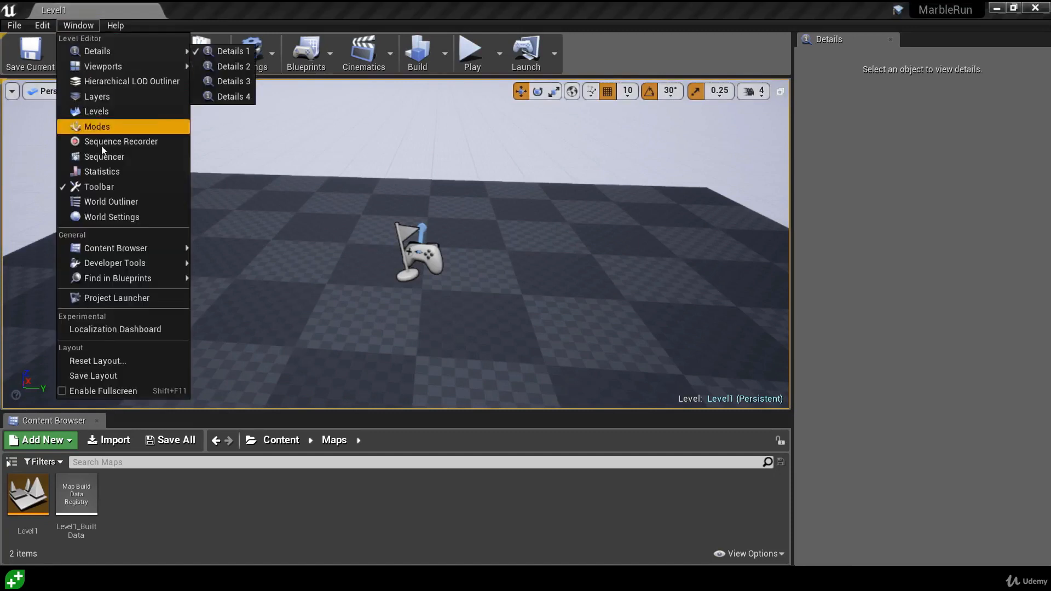
left_click(113, 203)
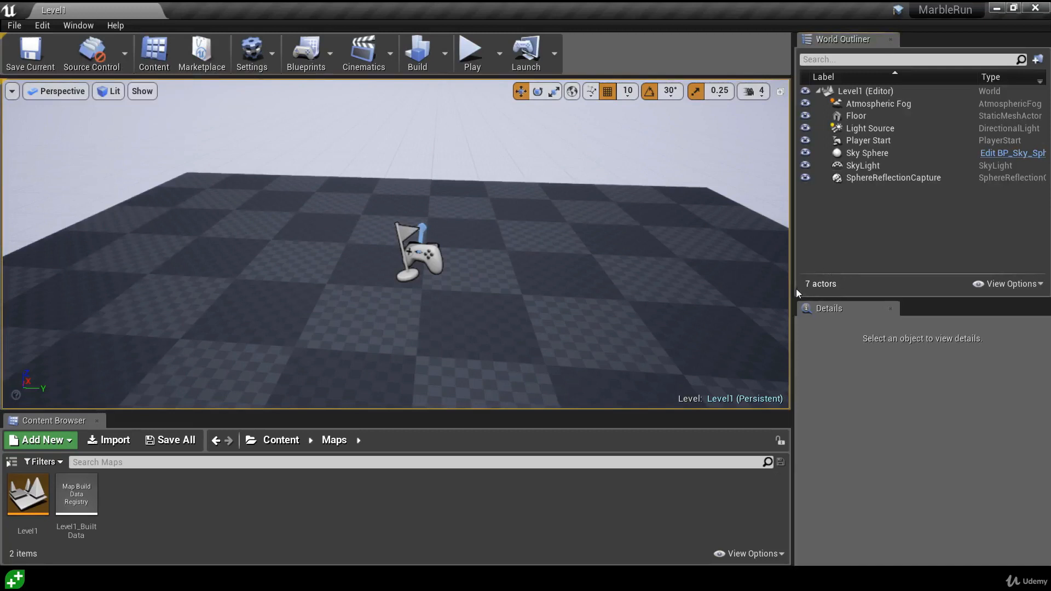
left_click(463, 67)
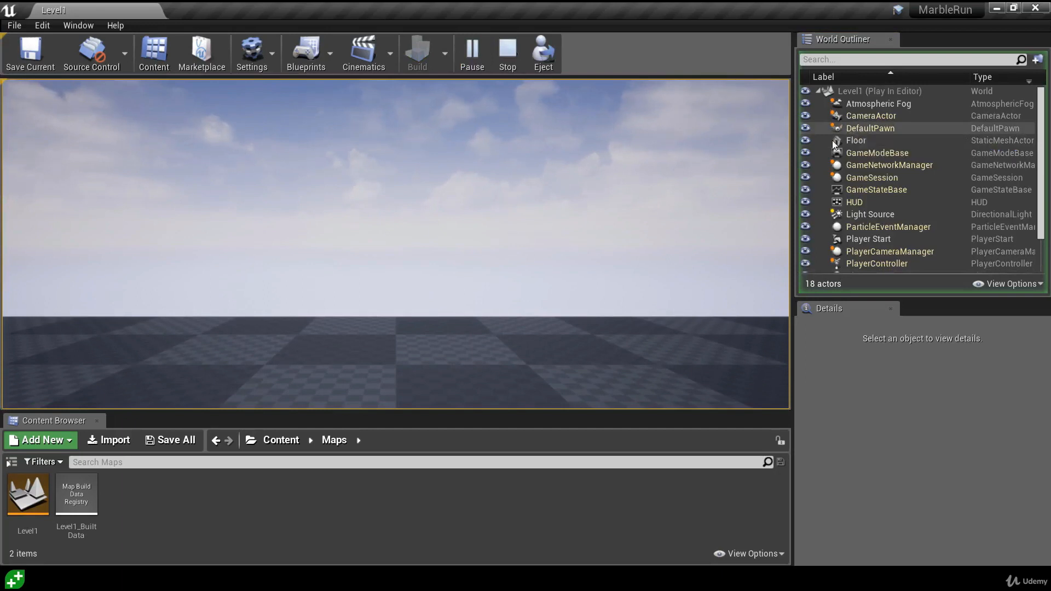
left_click(507, 55)
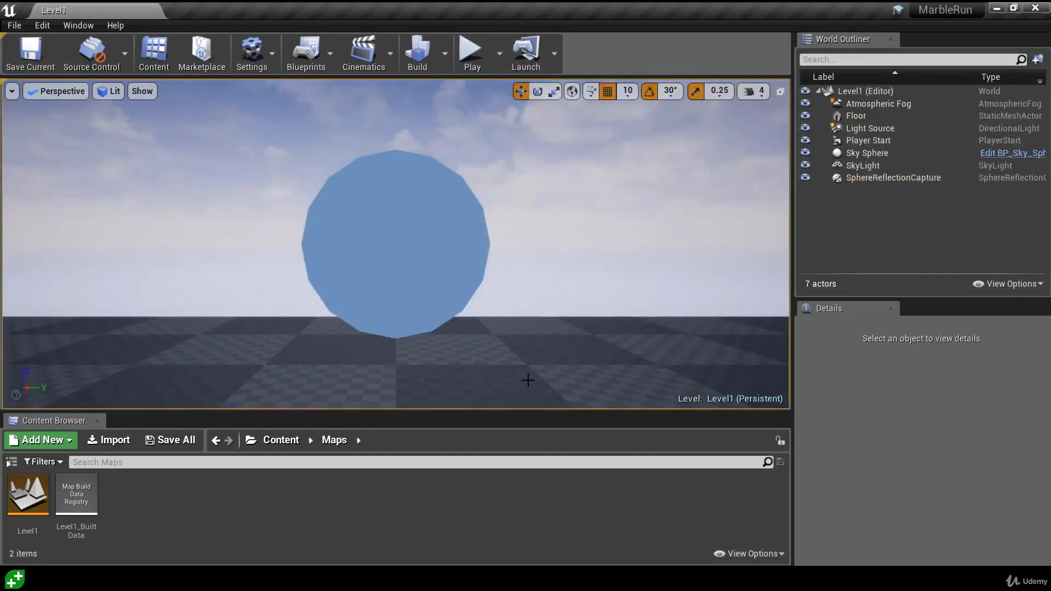
- Move the Player Start across the floor to a location of about X -190, Y 20
key("s")
right_click_drag(528, 380, 401, 440)
key("w")
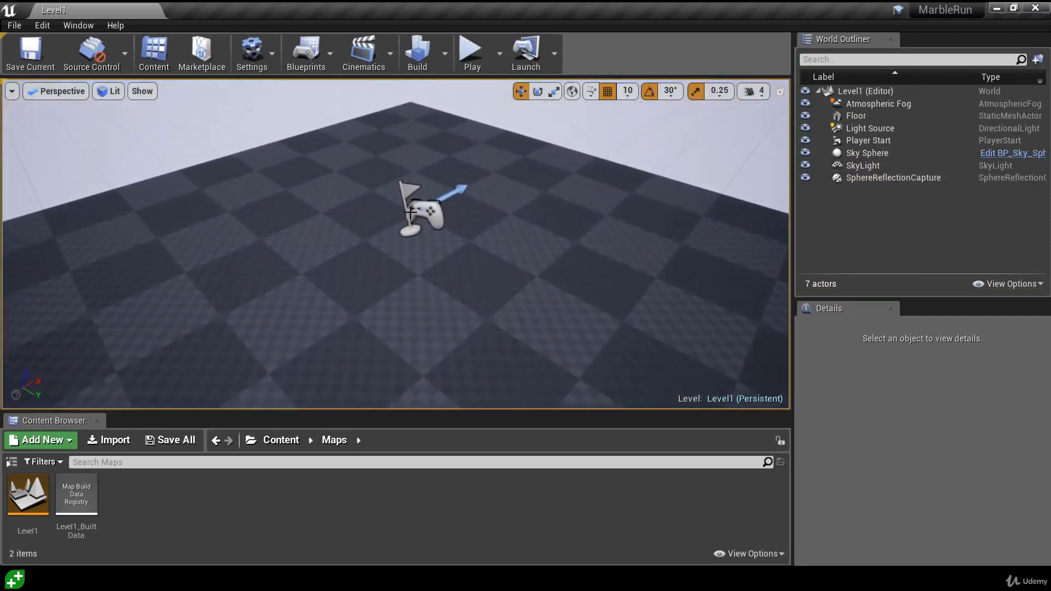
key("d")
mouse_move(461, 239)
right_mouse_down()
mouse_move(392, 241)
mouse_move(461, 239)
right_mouse_up()
key("a")
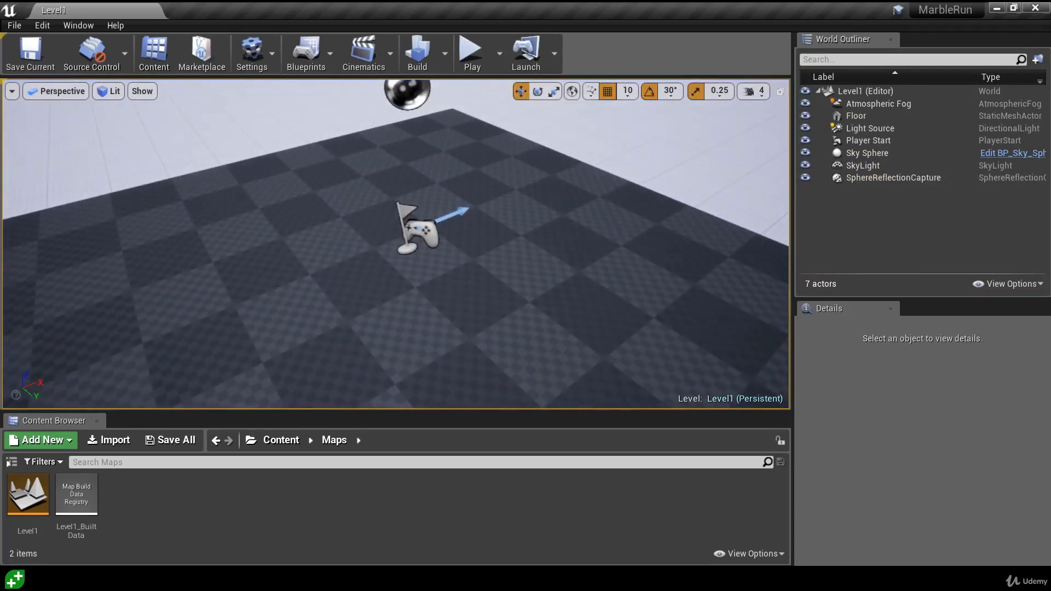
left_click(421, 235)
scroll(448, 227, "down", 5)
left_click_drag(449, 226, 339, 316)
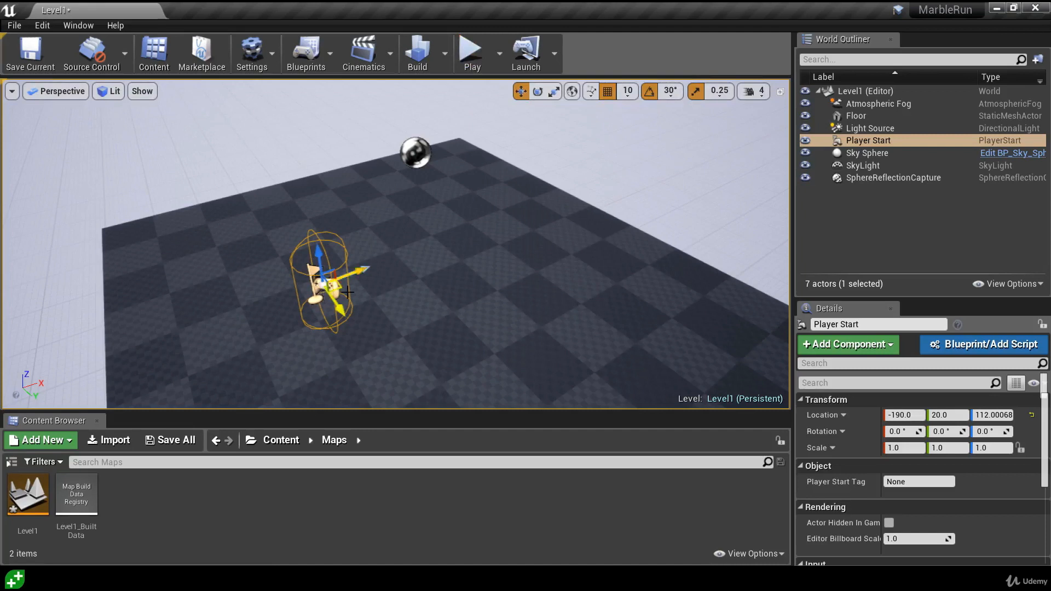
- Play Level1 from the moved Player Start, take and release mouse control, and eject from the player controller
left_click(471, 60)
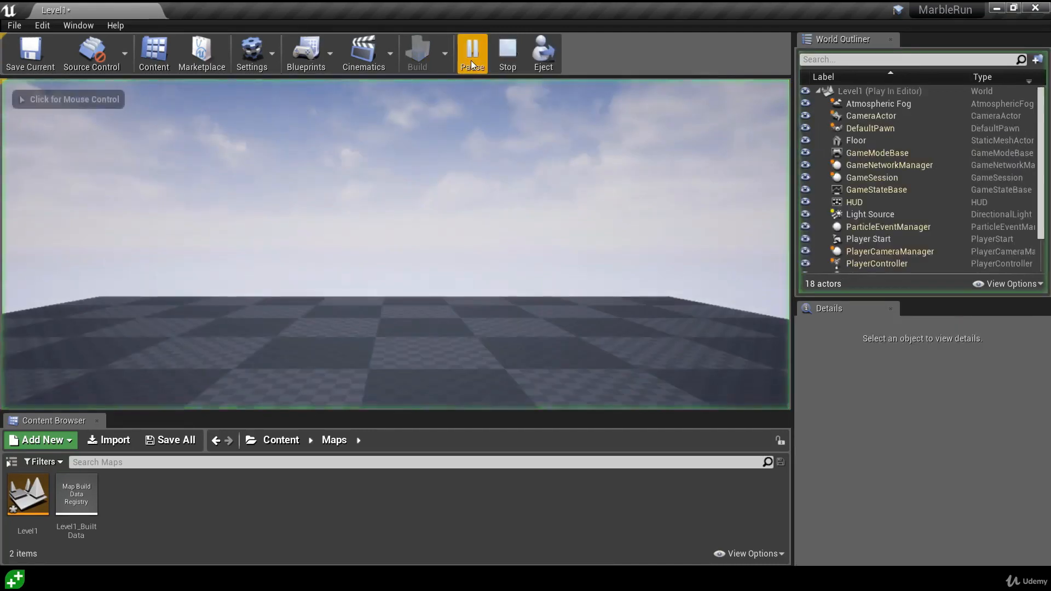
left_click(500, 196)
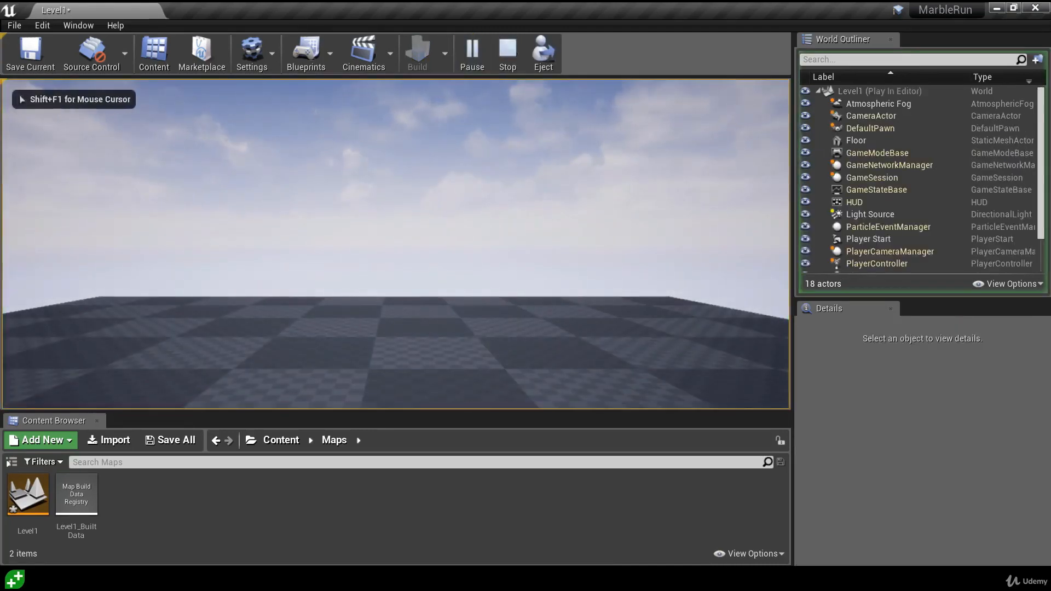
key("shift+F1")
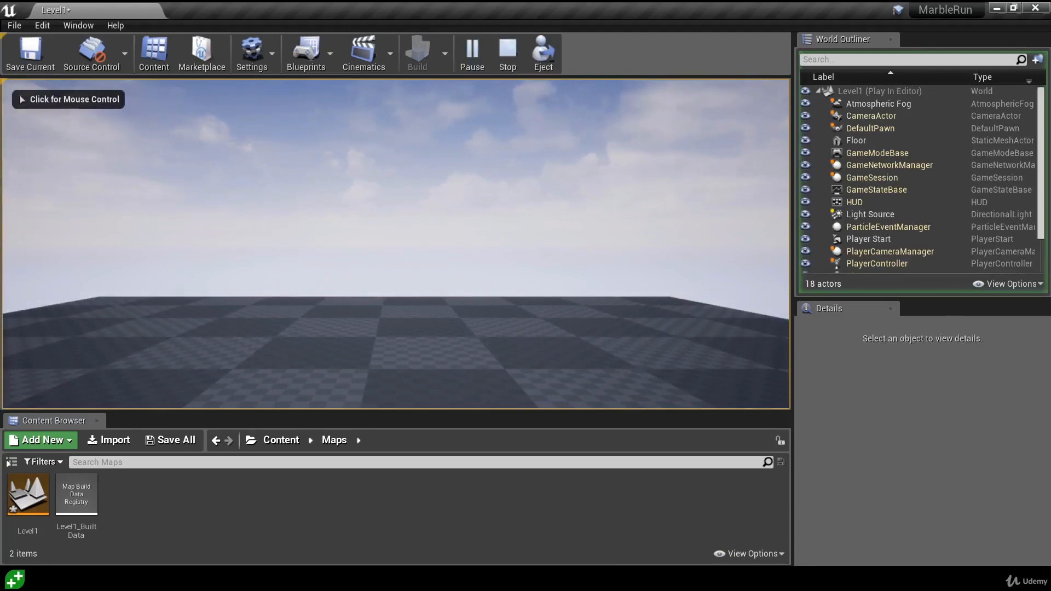
left_click(543, 61)
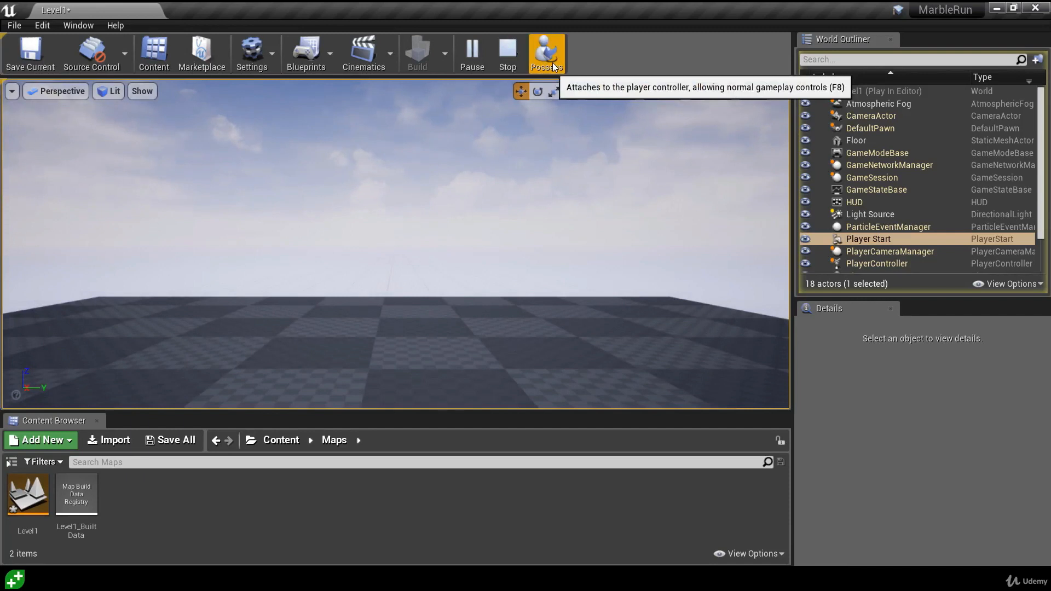
- Fly the ejected camera around the floor to view the Player Start, and end the play session
right_click_drag(487, 247, 630, 265)
key("s")
key("s")
key("d")
key("w")
key("a")
key("w")
key("a")
key("w")
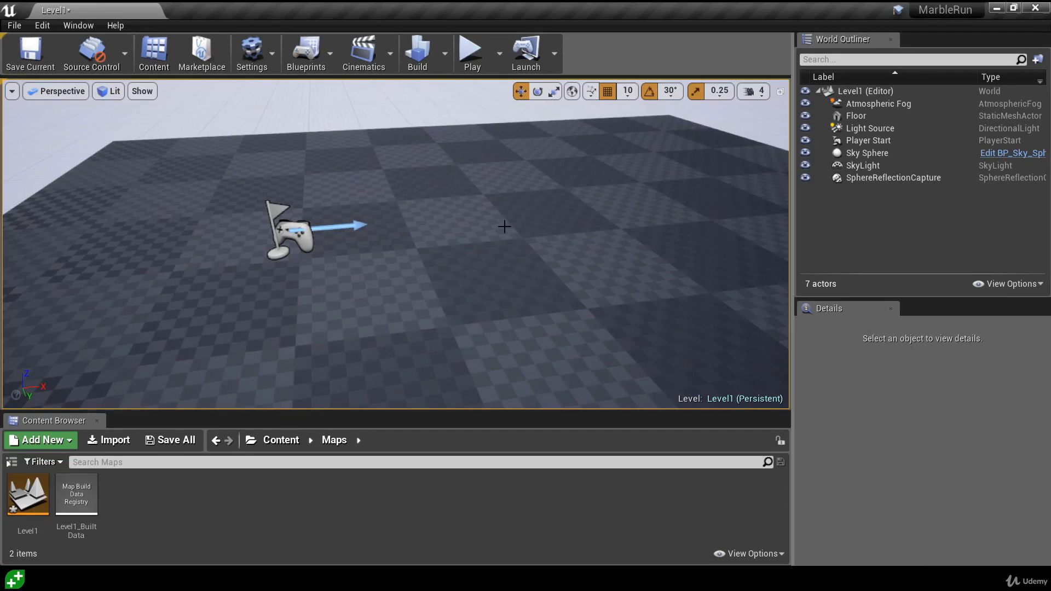
- Open the Level Blueprint and close its My Blueprint, Compiler Results and Details panels
left_click(306, 66)
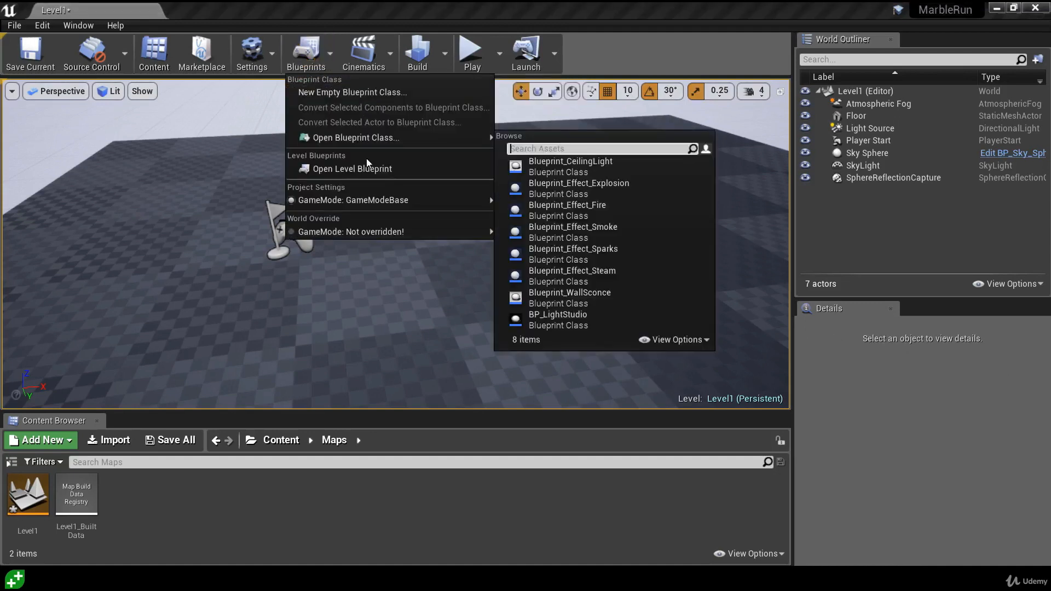
left_click(369, 169)
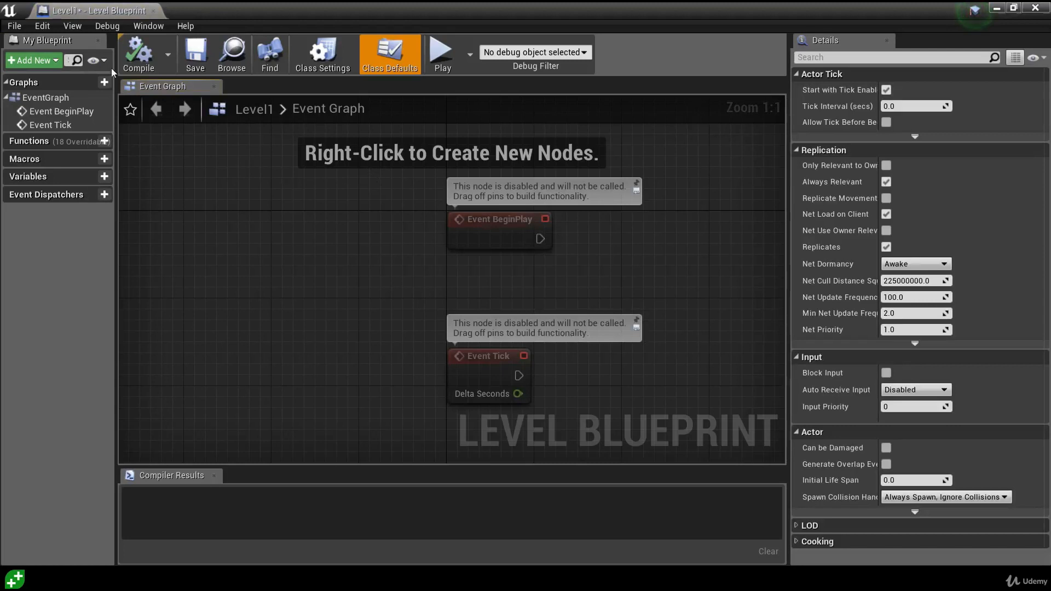
left_click(98, 40)
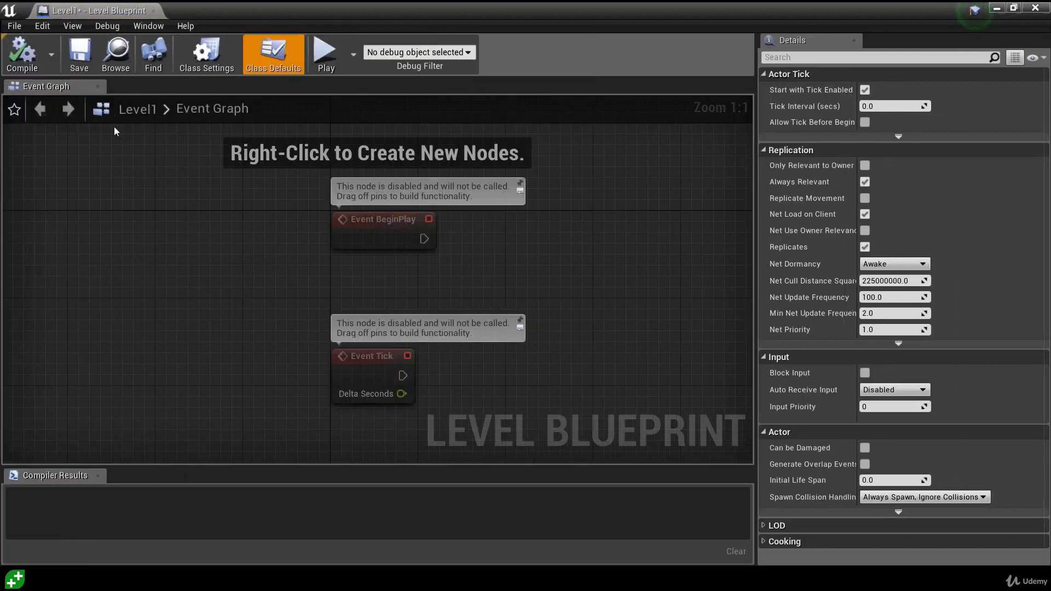
left_click(97, 475)
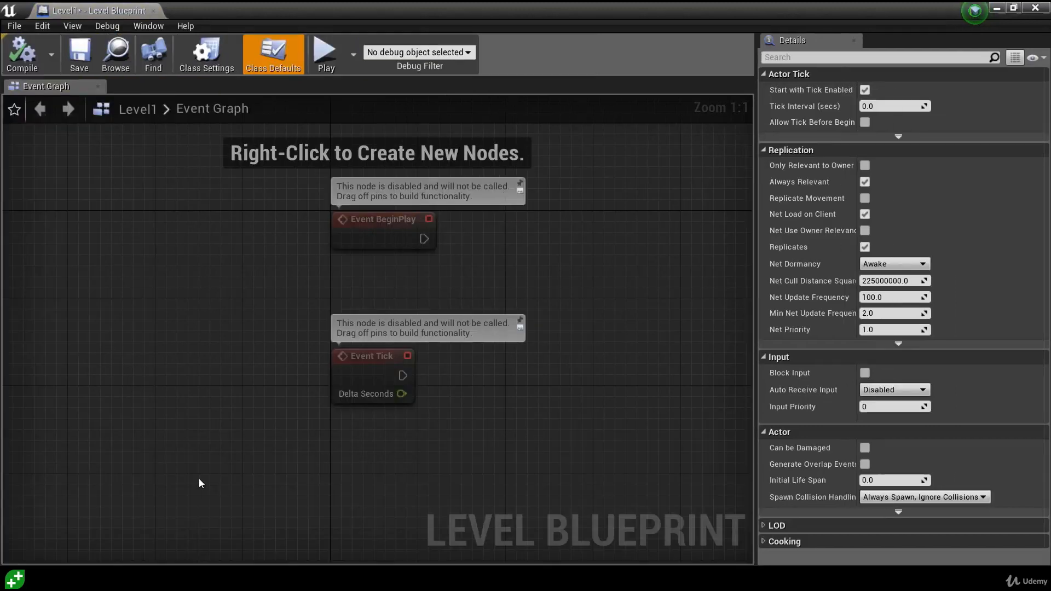
left_click(853, 40)
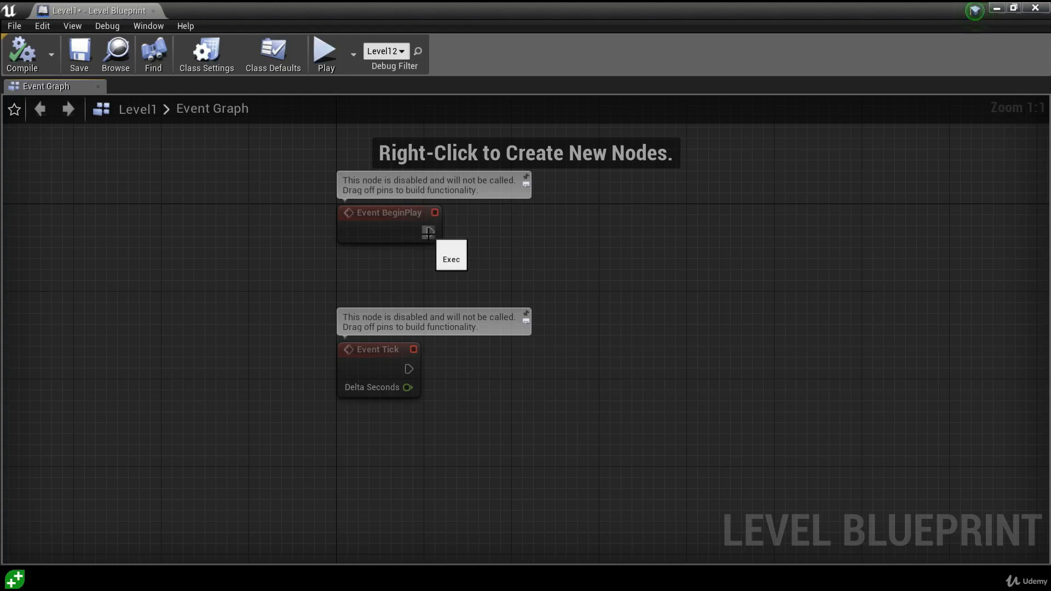
- Add a Print String node from the Utilities String category, wired to the execution output of Event BeginPlay
left_click_drag(428, 233, 577, 232)
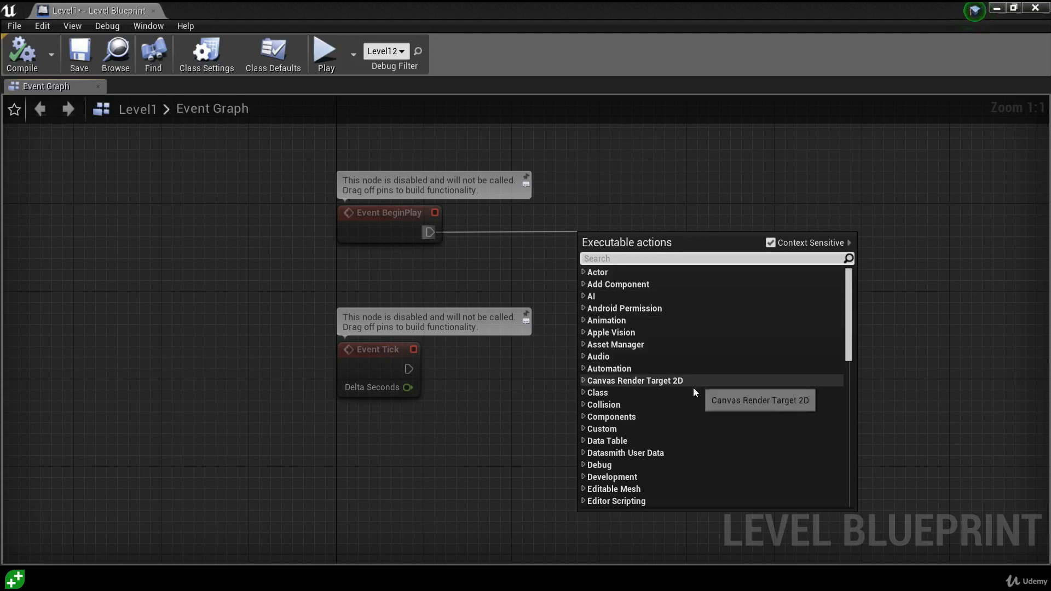
scroll(682, 405, "down", 5)
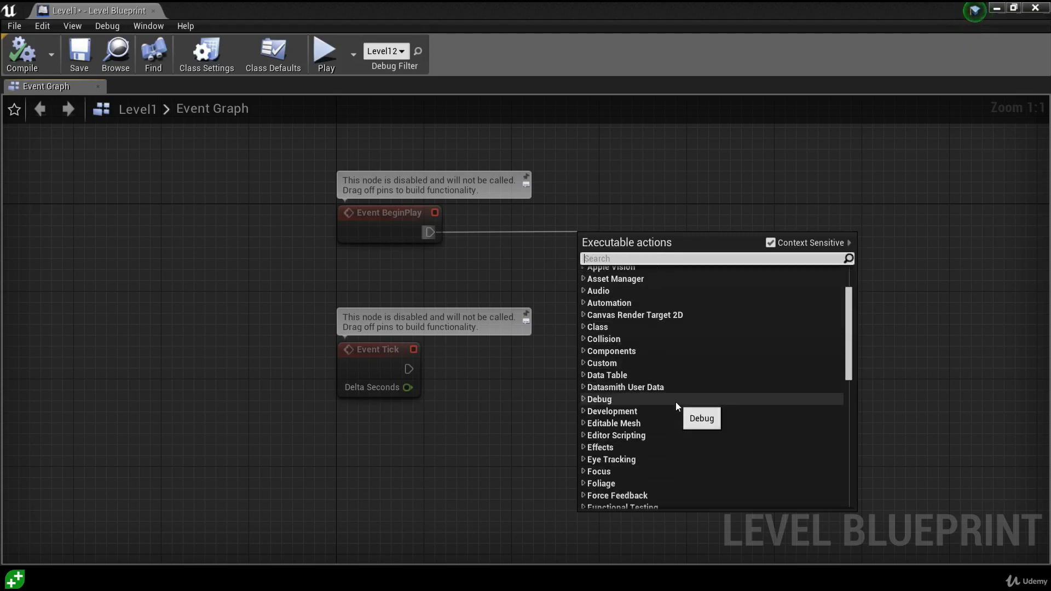
scroll(674, 406, "down", 10)
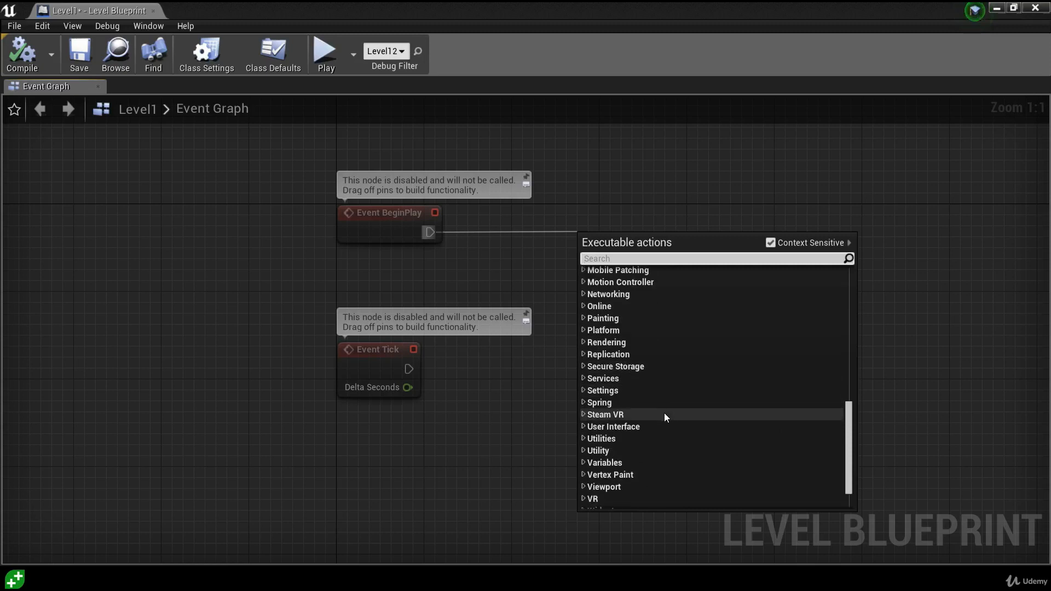
double_click(609, 438)
scroll(638, 435, "down", 4)
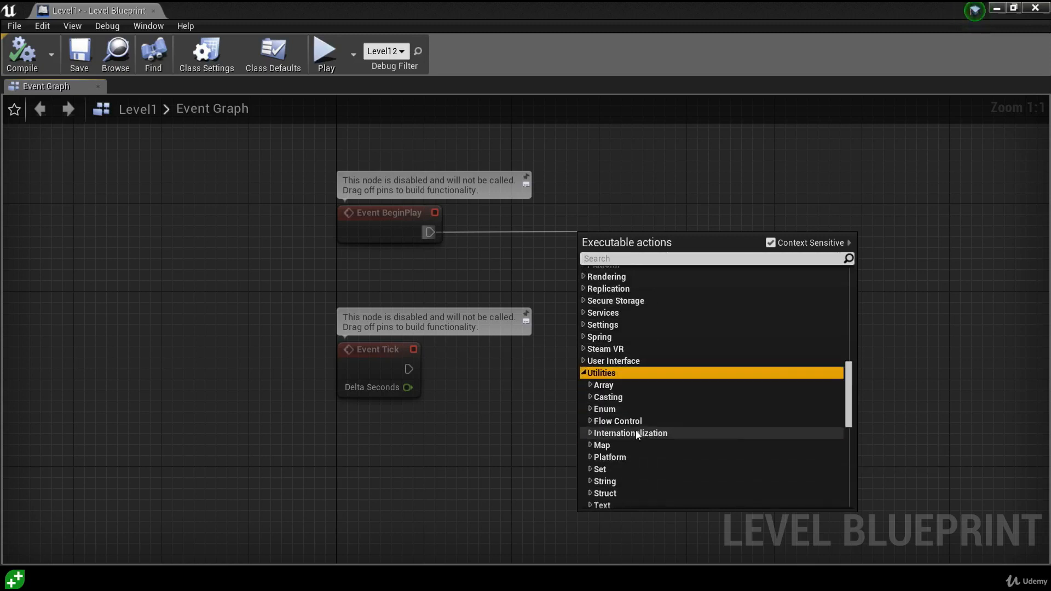
scroll(635, 416, "down", 1)
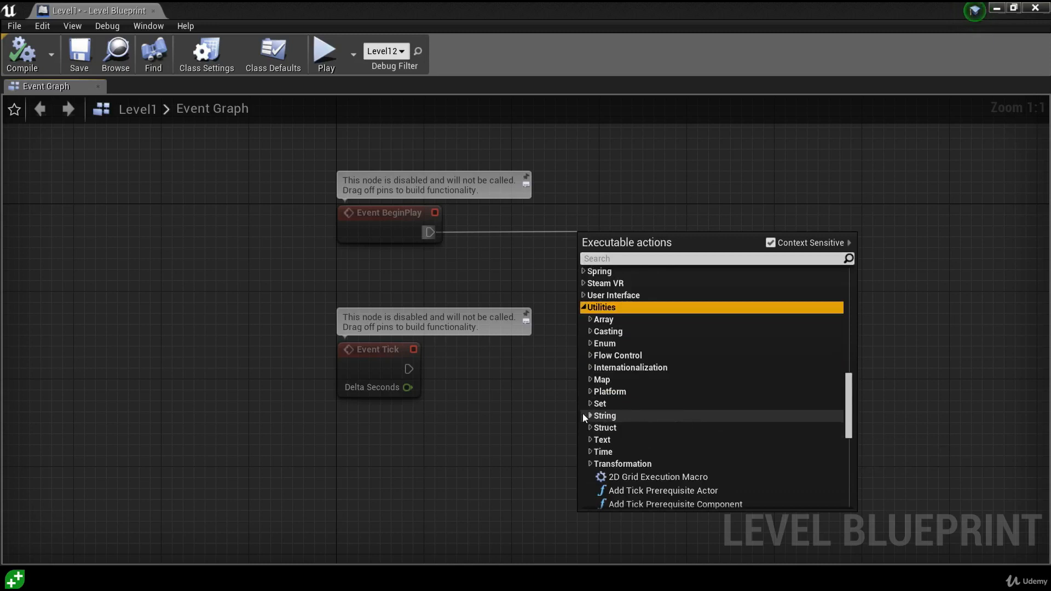
left_click(616, 416)
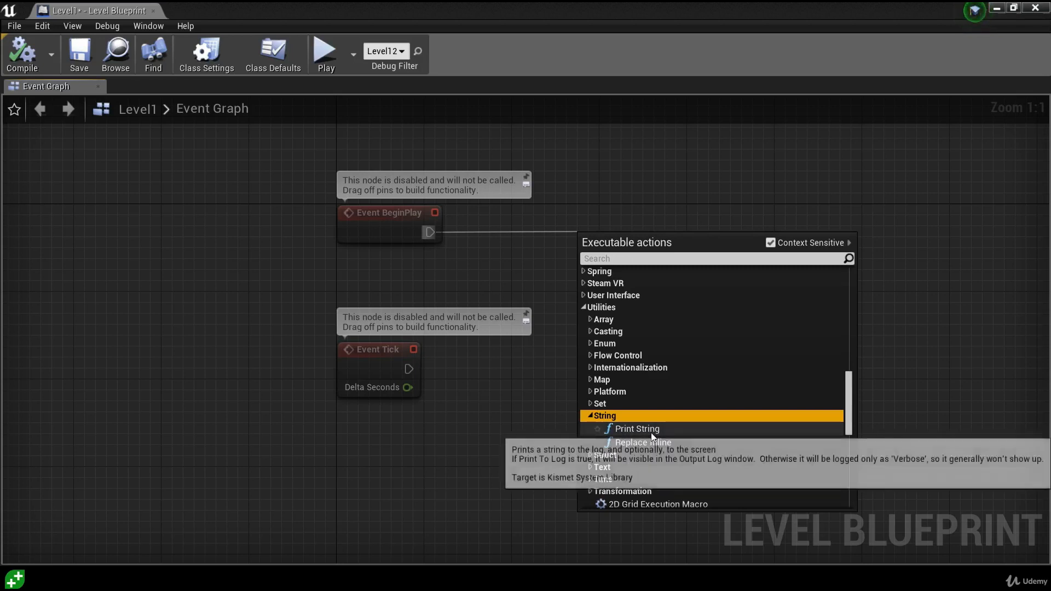
left_click(637, 429)
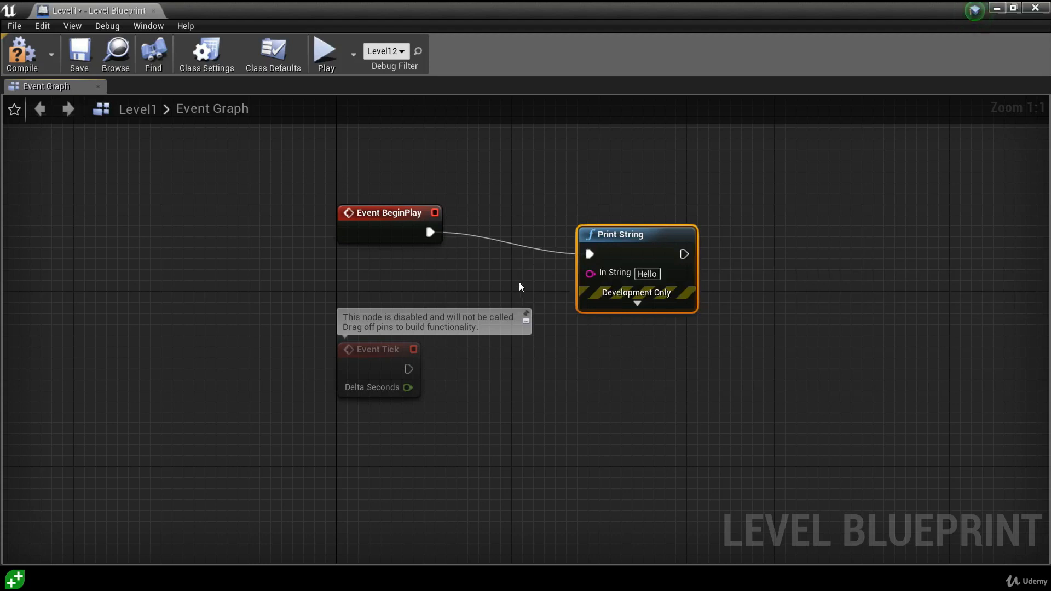
- Close the Level Blueprint, and play and stop Level1 to check the printed message
left_click(153, 11)
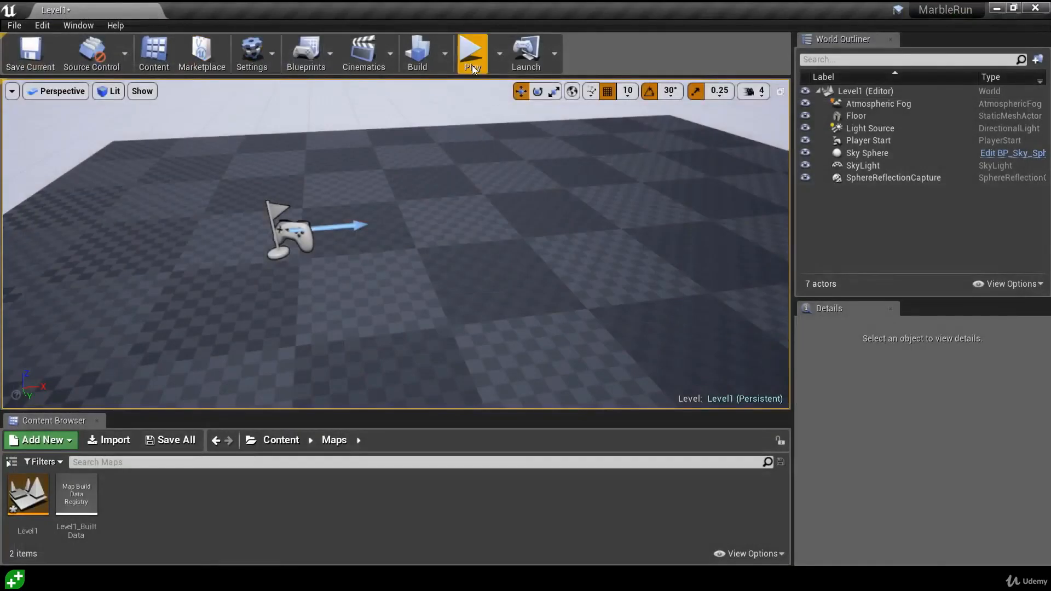
key("alt+p")
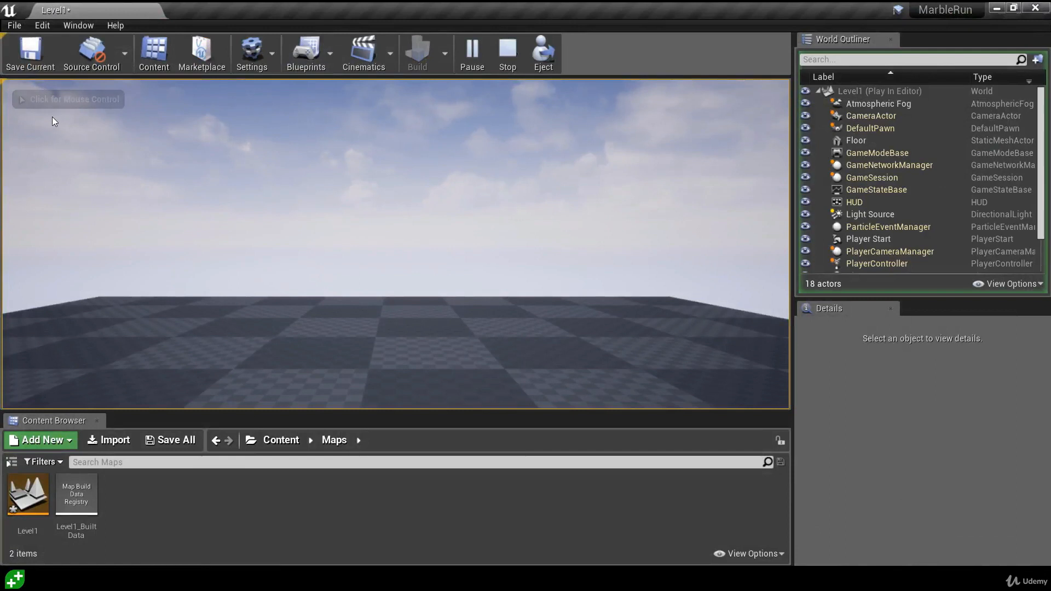
left_click(509, 59)
- Reopen the Level Blueprint, expand the Print String node's options, and set its Text Color to orange
left_click(308, 63)
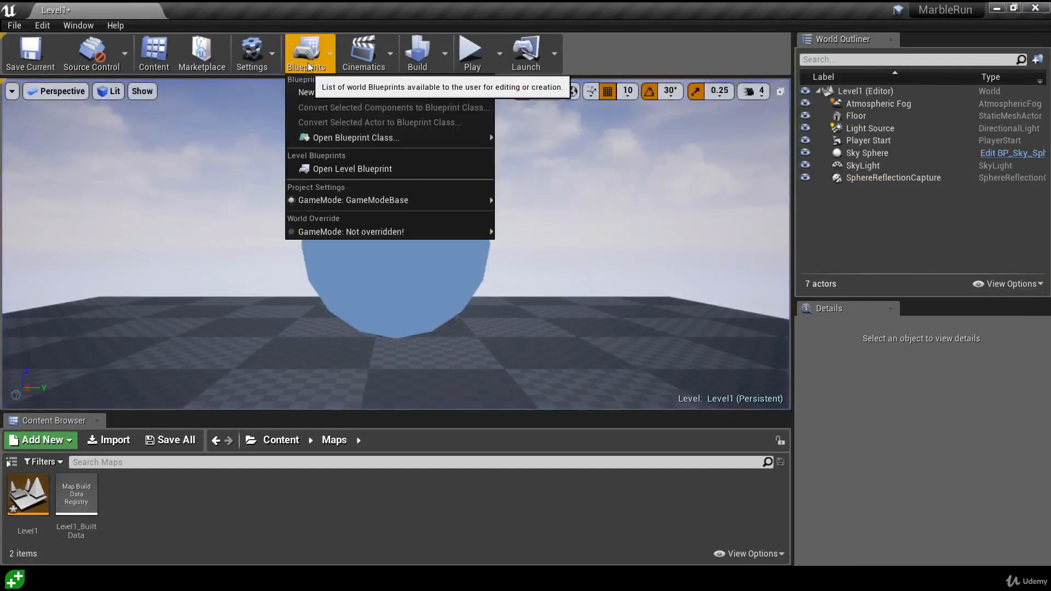
left_click(336, 165)
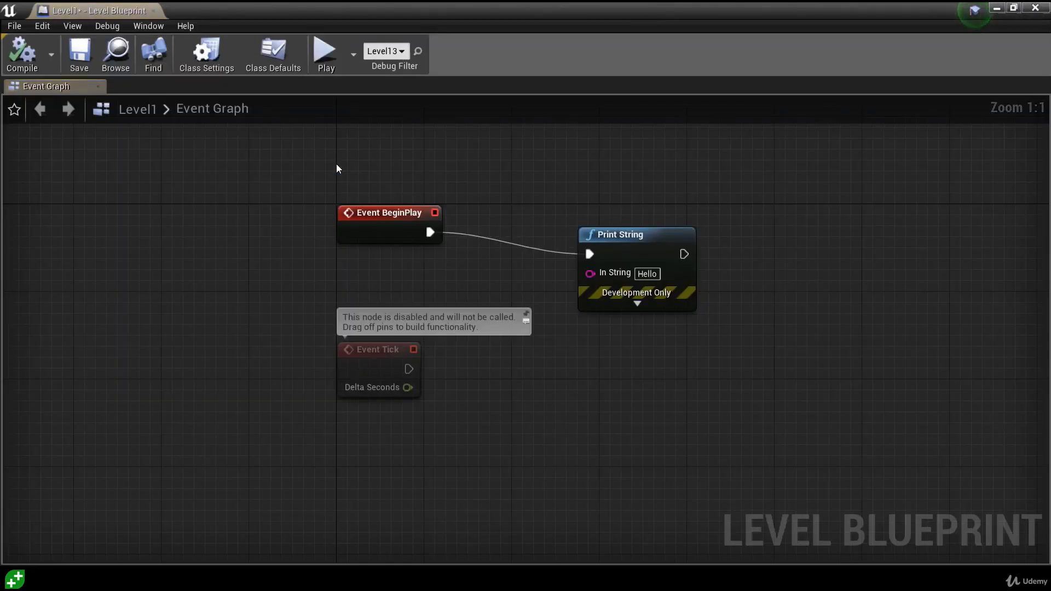
left_click(638, 305)
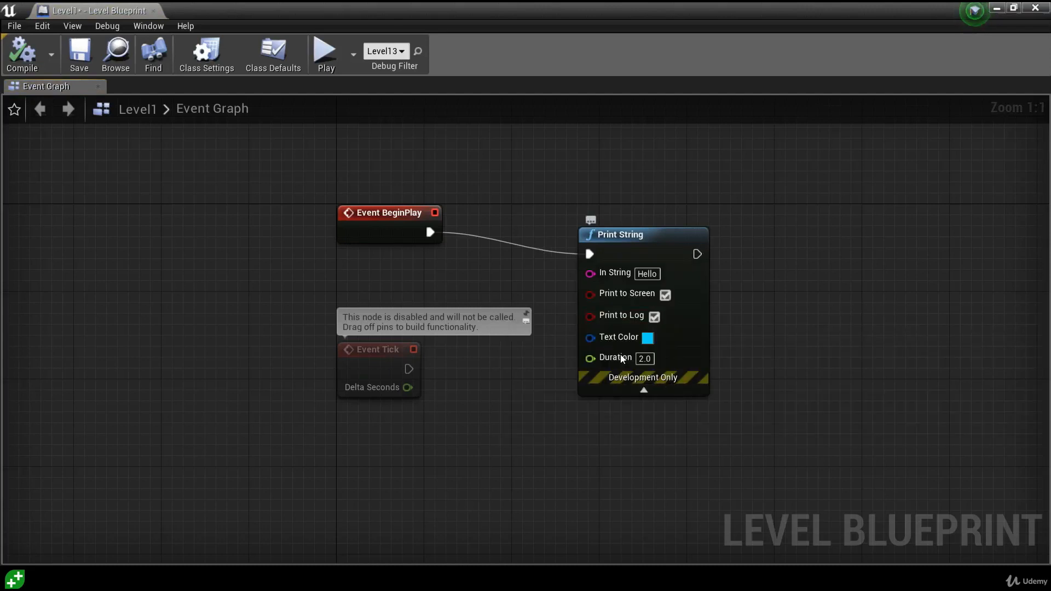
left_click(649, 339)
left_click_drag(766, 326, 797, 347)
left_click(860, 528)
- Set the Print String node's Duration to 10 and compile the Level Blueprint
left_click(645, 359)
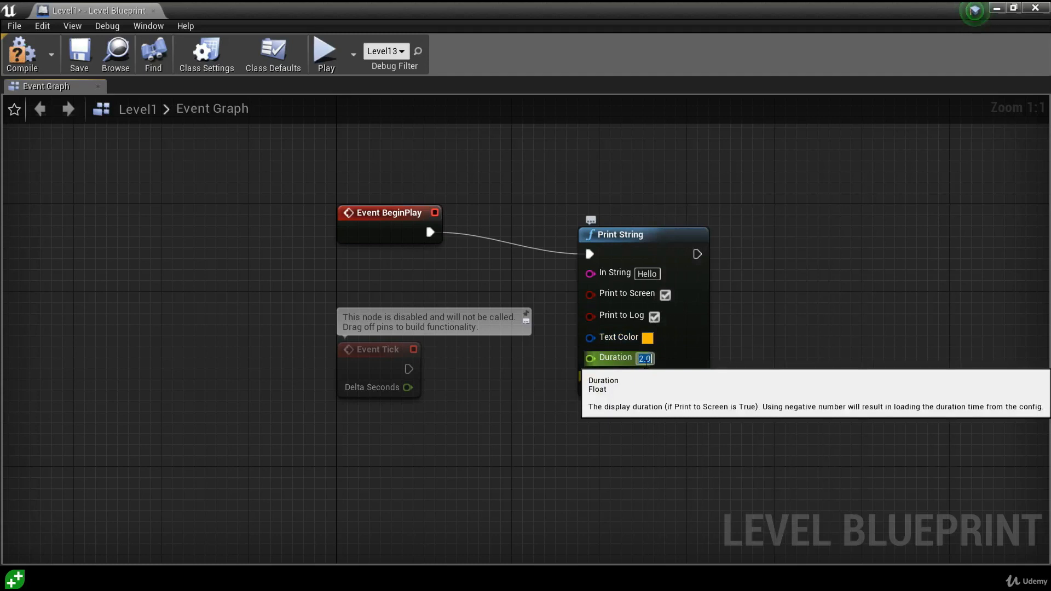
type("10")
key("Return")
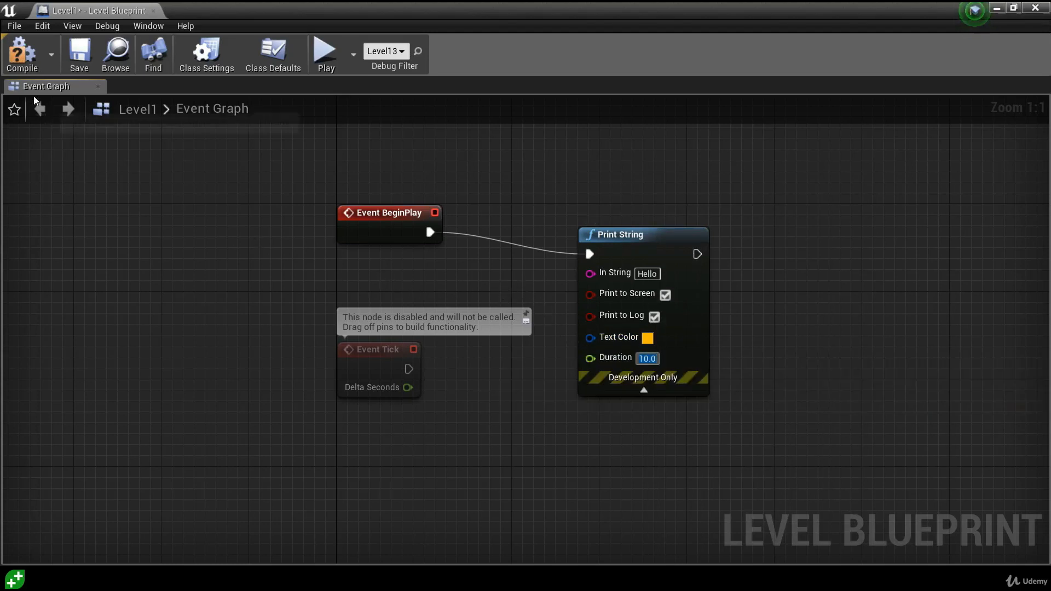
left_click(19, 68)
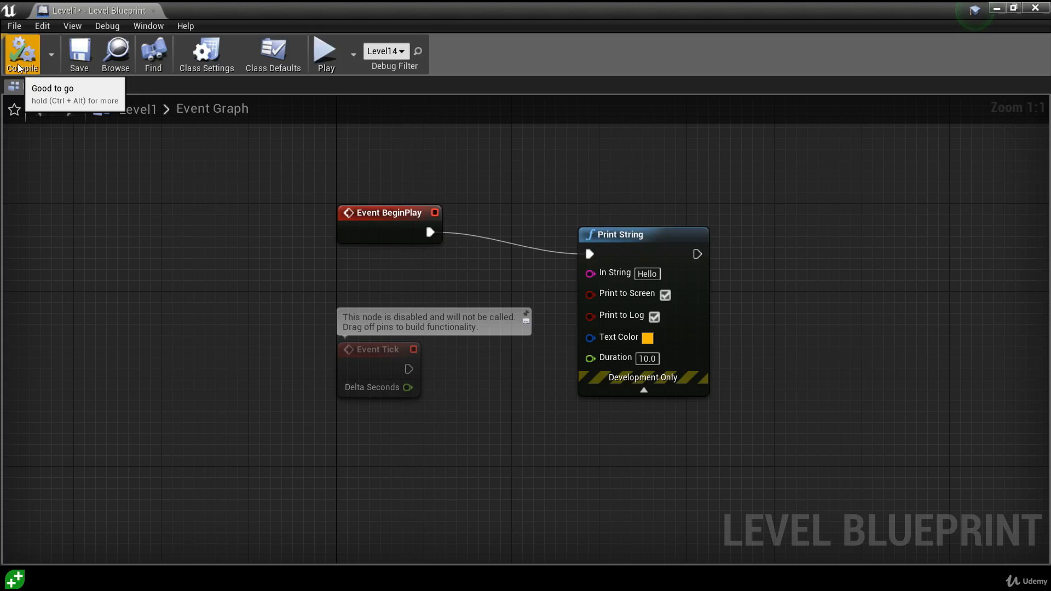
- Close the Level Blueprint, play Level1 to check the orange Hello message, and stop the session
left_click(153, 14)
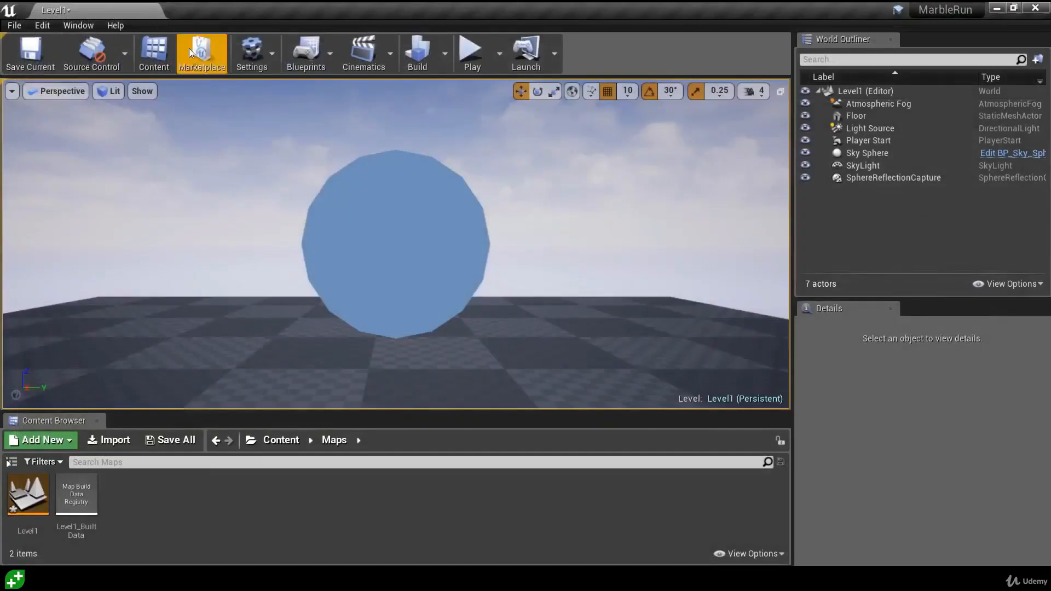
left_click(474, 61)
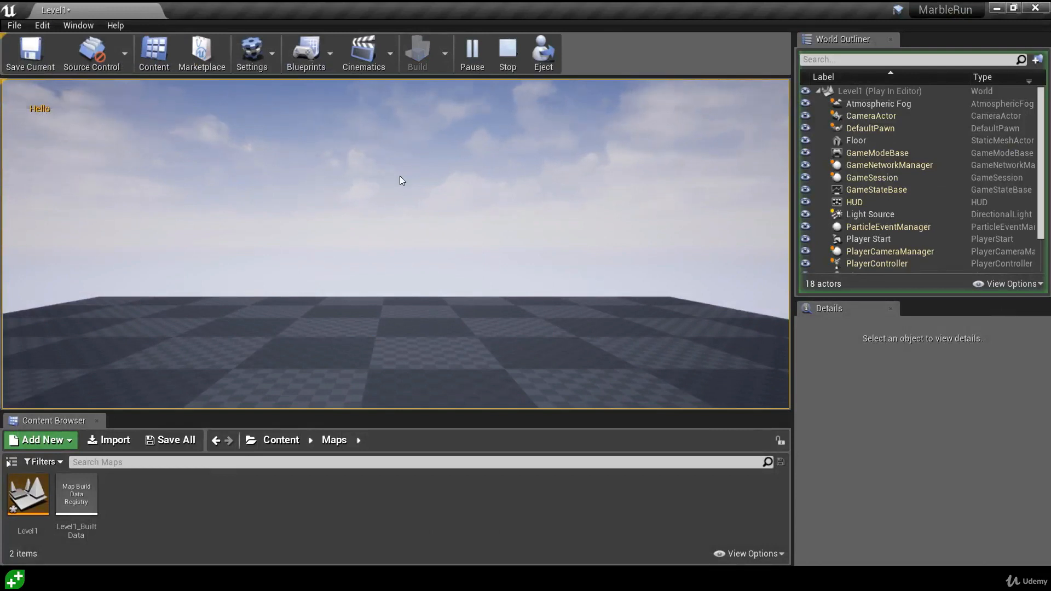
left_click(508, 63)
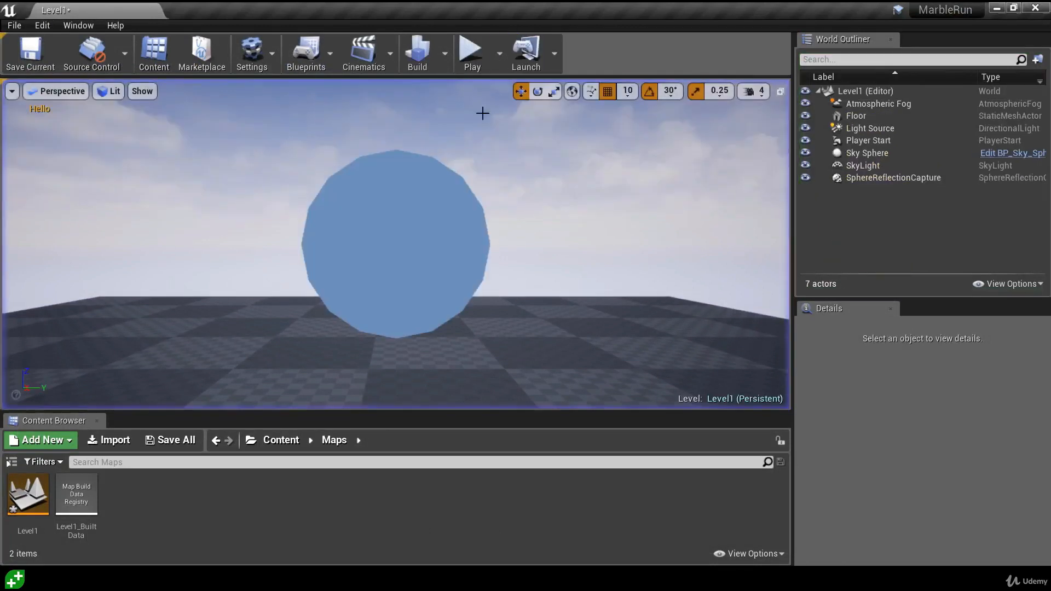
- Open the Level Blueprint and break the link between Event BeginPlay and the Print String node
left_click(302, 68)
left_click(340, 170)
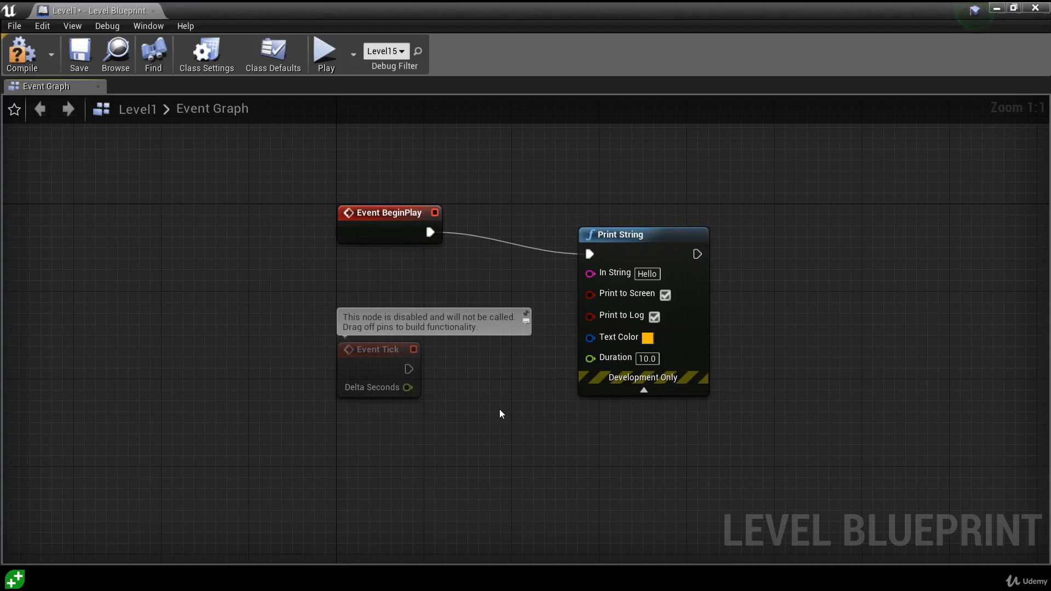
right_click(430, 233)
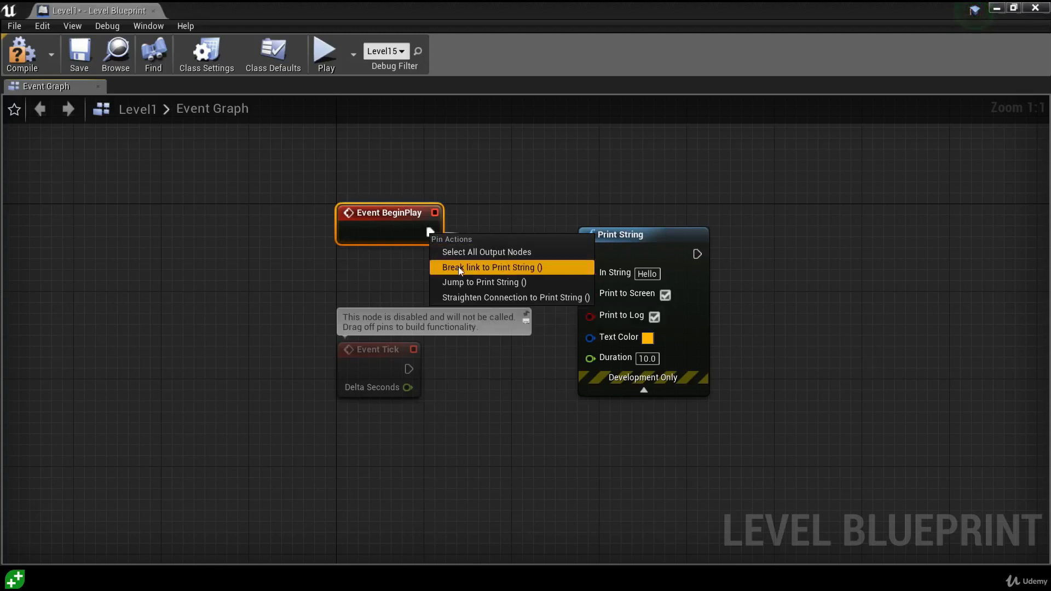
left_click(499, 267)
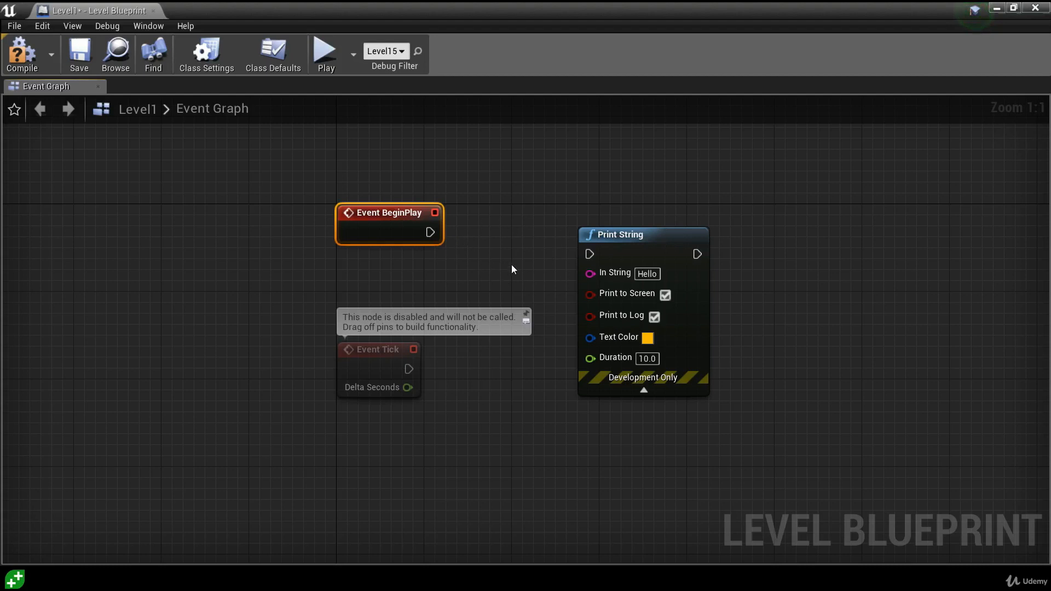
- Reconnect Event BeginPlay to Print String, break the link again, and move Print String farther away in line with Event BeginPlay
left_click_drag(430, 232, 586, 254)
left_click(431, 232, "alt")
left_click_drag(609, 258, 929, 231)
left_click(638, 255)
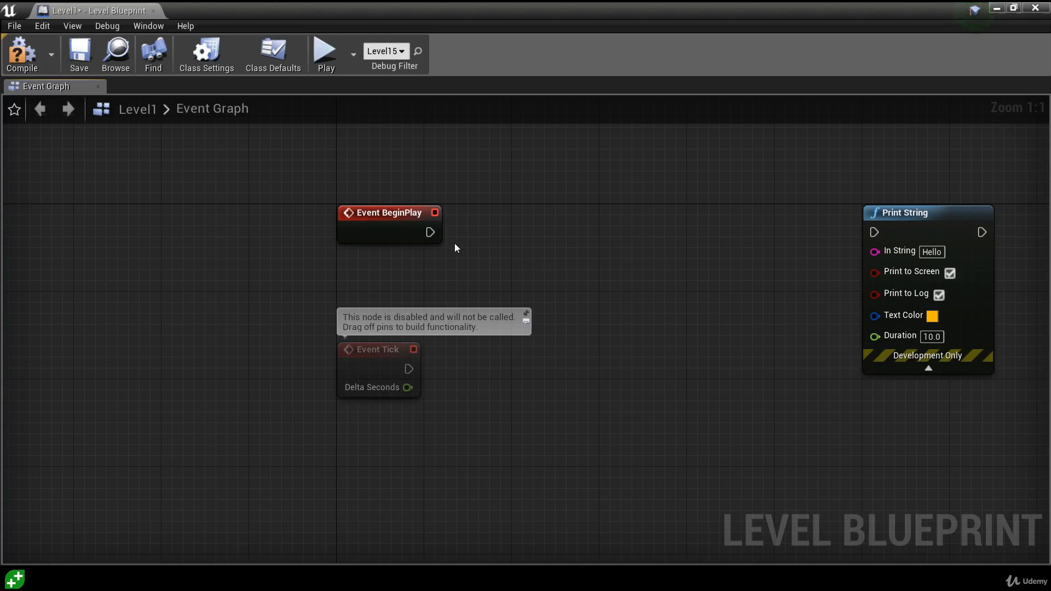
- Add a Delay node from the Utilities Flow Control category, connected to Event BeginPlay's execution output
left_click_drag(431, 233, 557, 234)
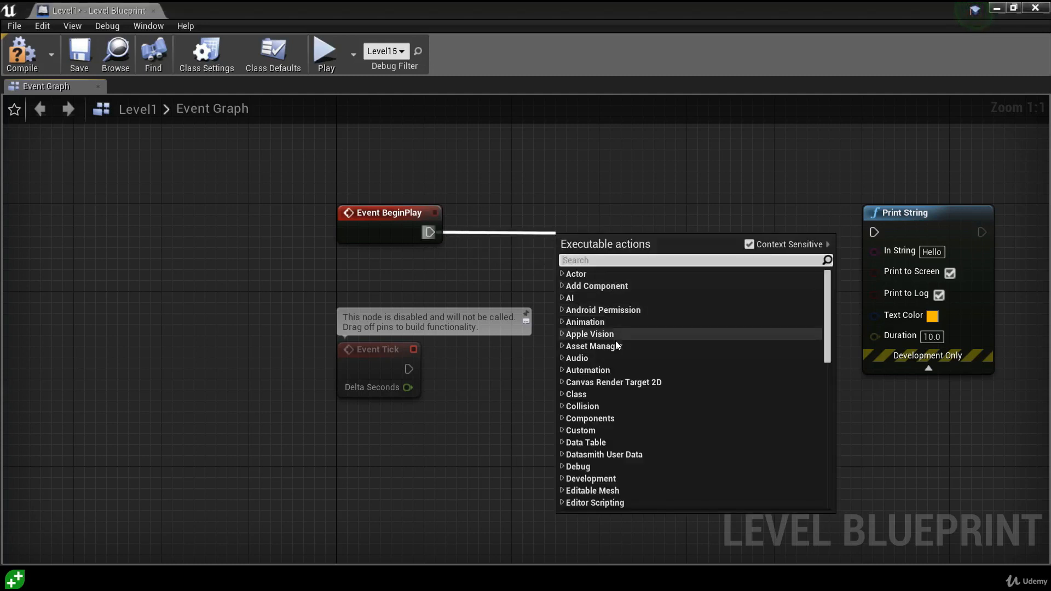
scroll(615, 343, "down", 12)
scroll(602, 417, "down", 1)
left_click(592, 418)
scroll(611, 414, "down", 3)
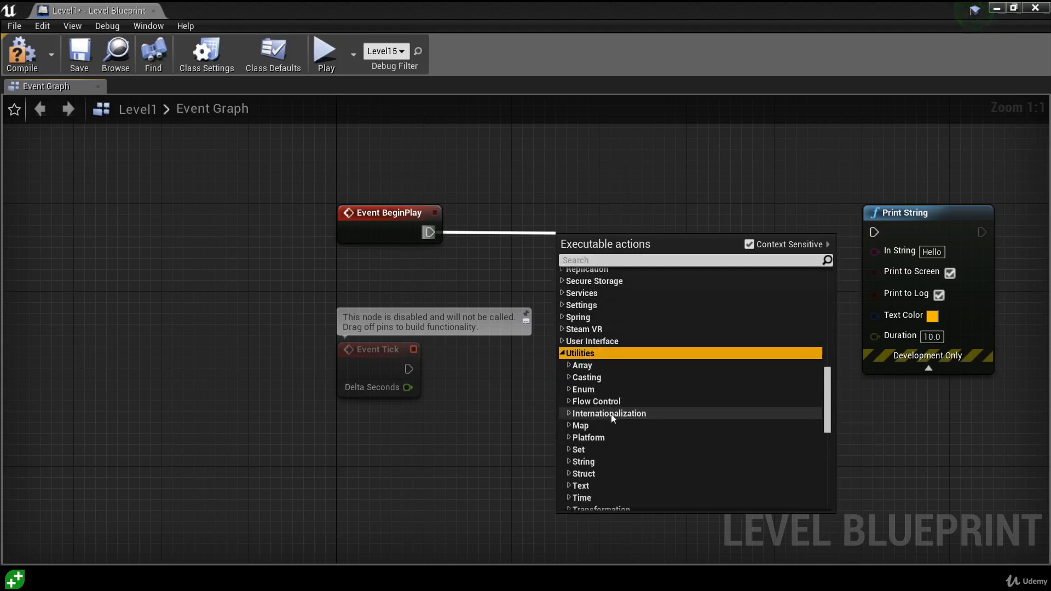
scroll(611, 414, "down", 2)
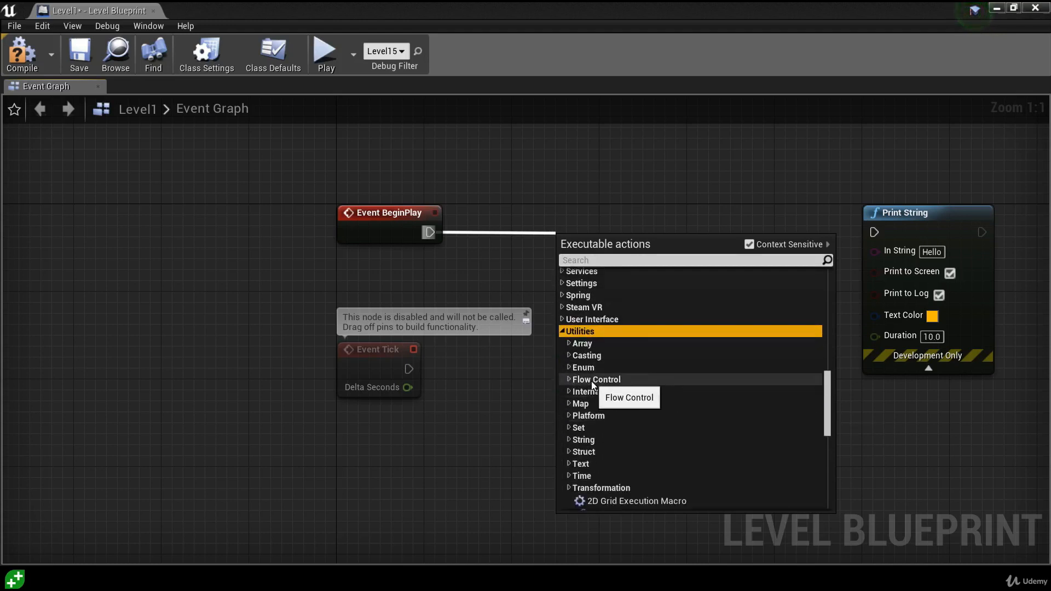
left_click(590, 380)
scroll(622, 384, "down", 12)
scroll(626, 429, "up", 6)
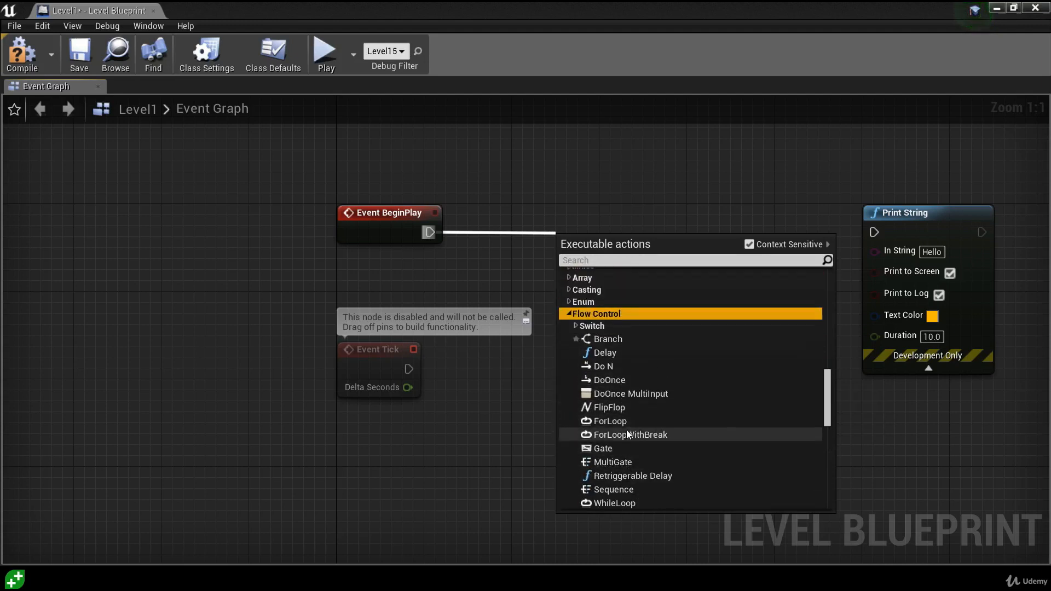
left_click(605, 354)
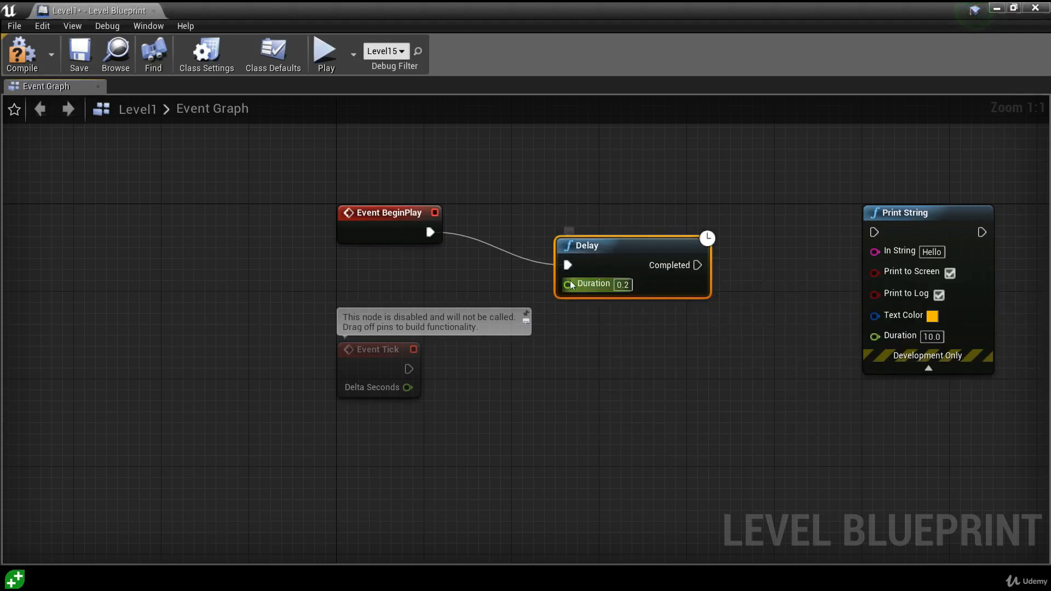
- Set the Delay node's Duration to 2.0 and connect its Completed output to the Print String node
left_click(623, 284)
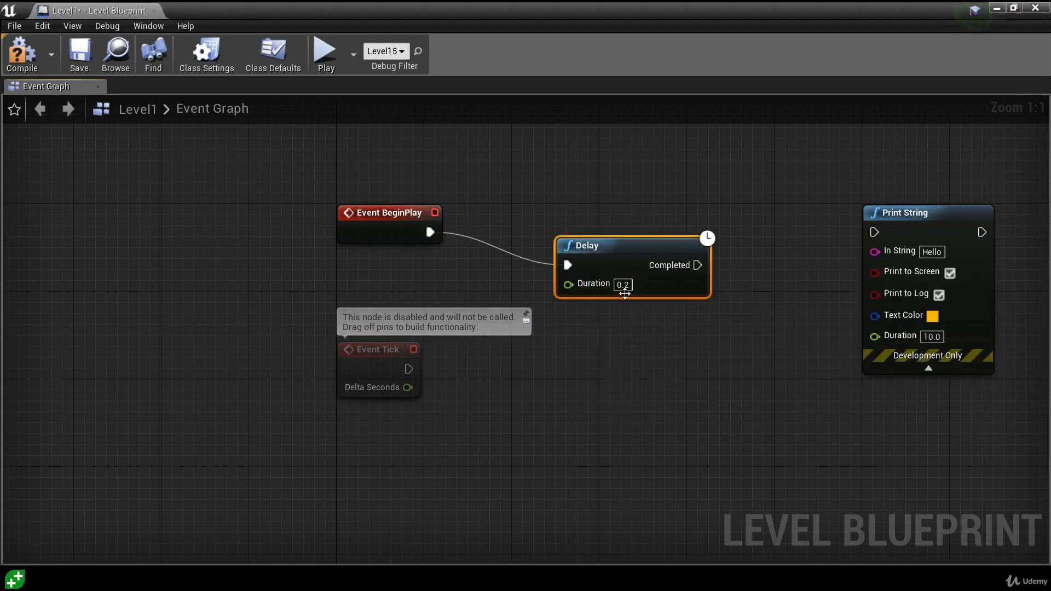
type("2")
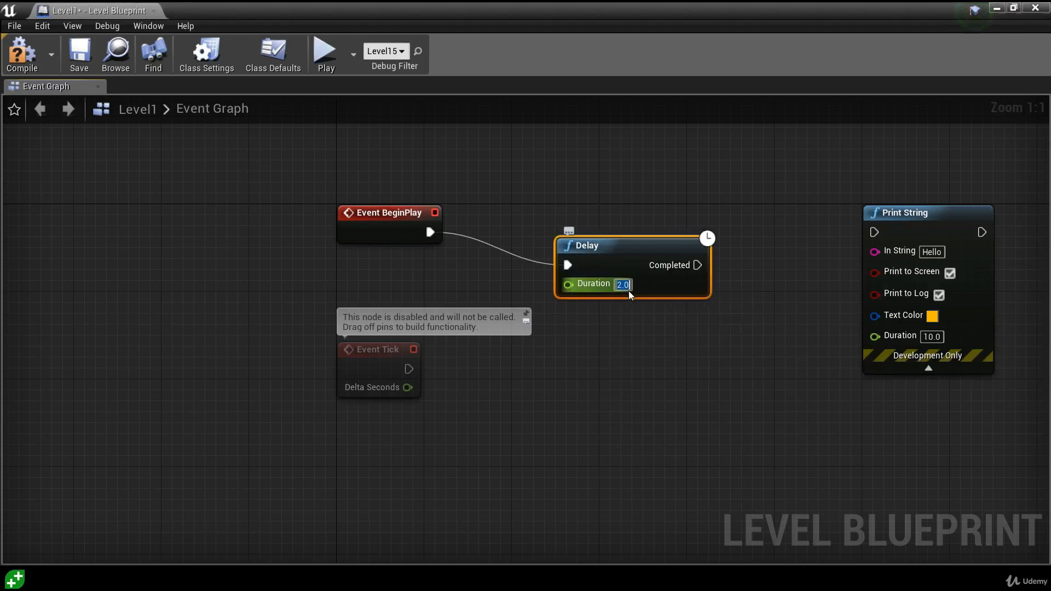
key("Return")
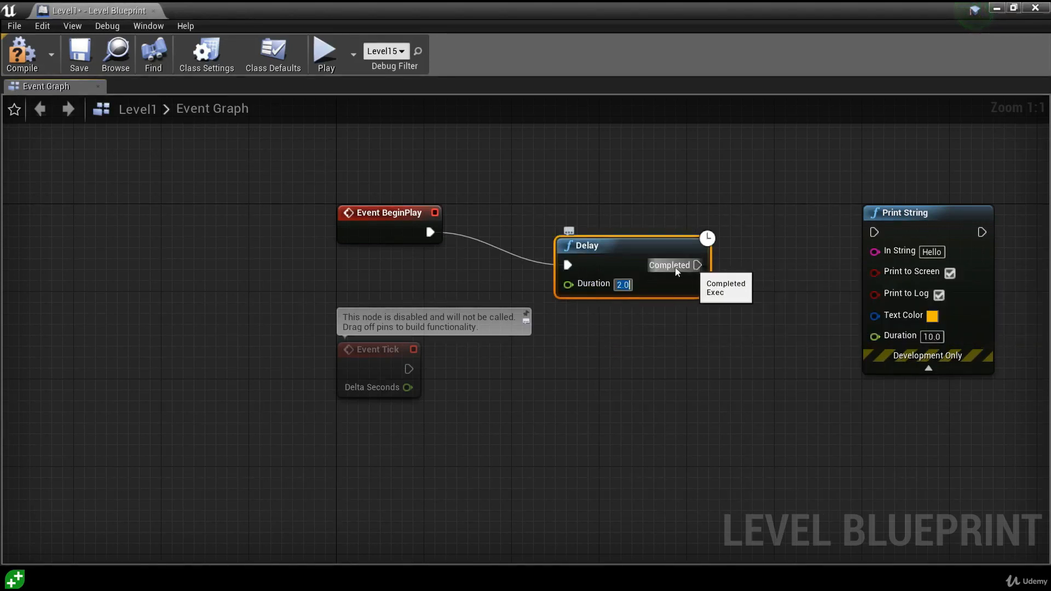
left_click_drag(697, 265, 874, 235)
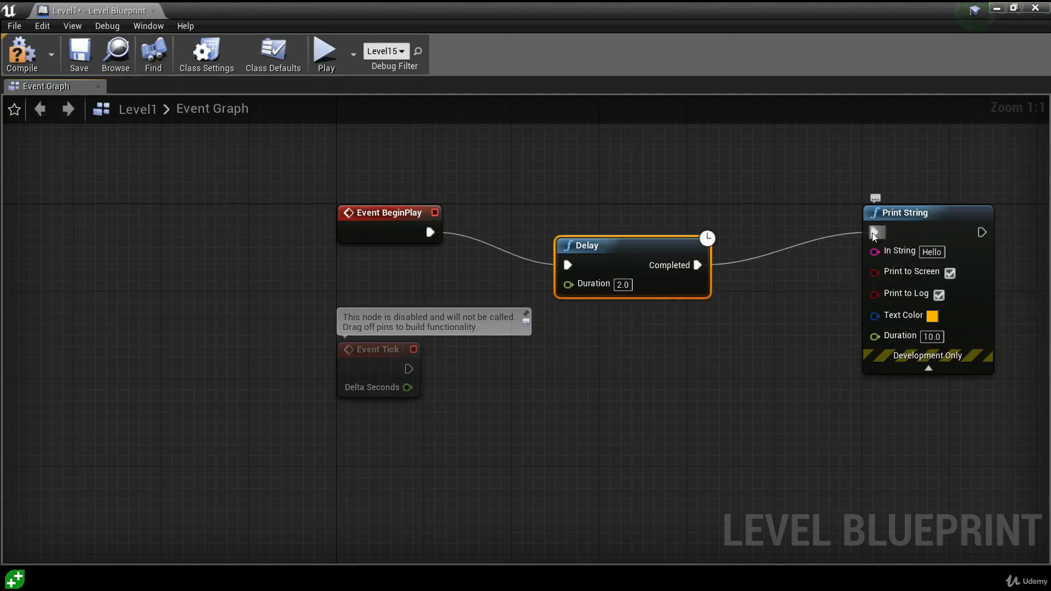
- Close the Level Blueprint and play Level1 to check the delayed message
left_click(153, 11)
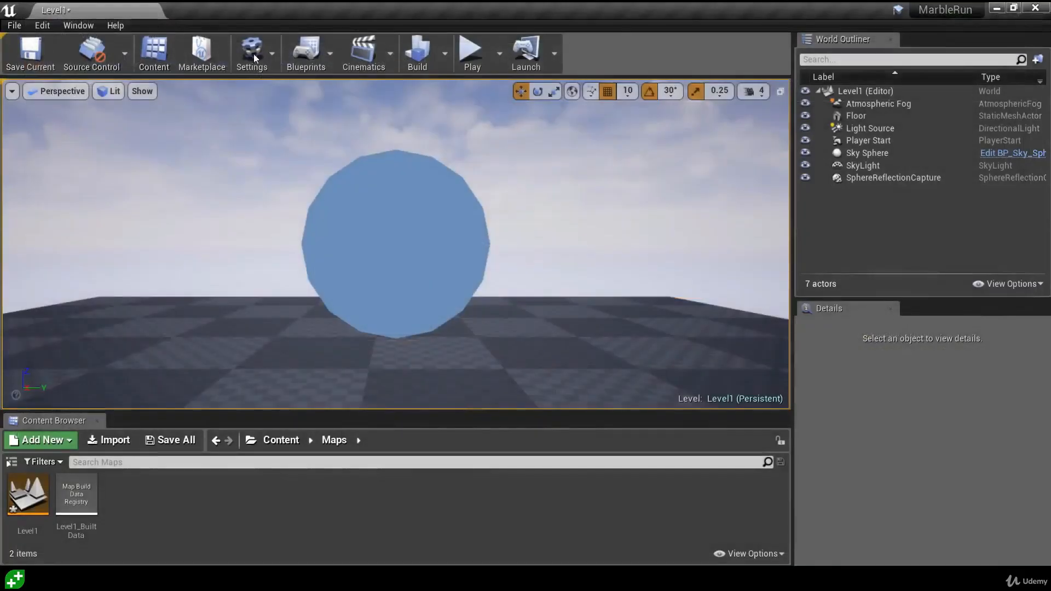
left_click(469, 57)
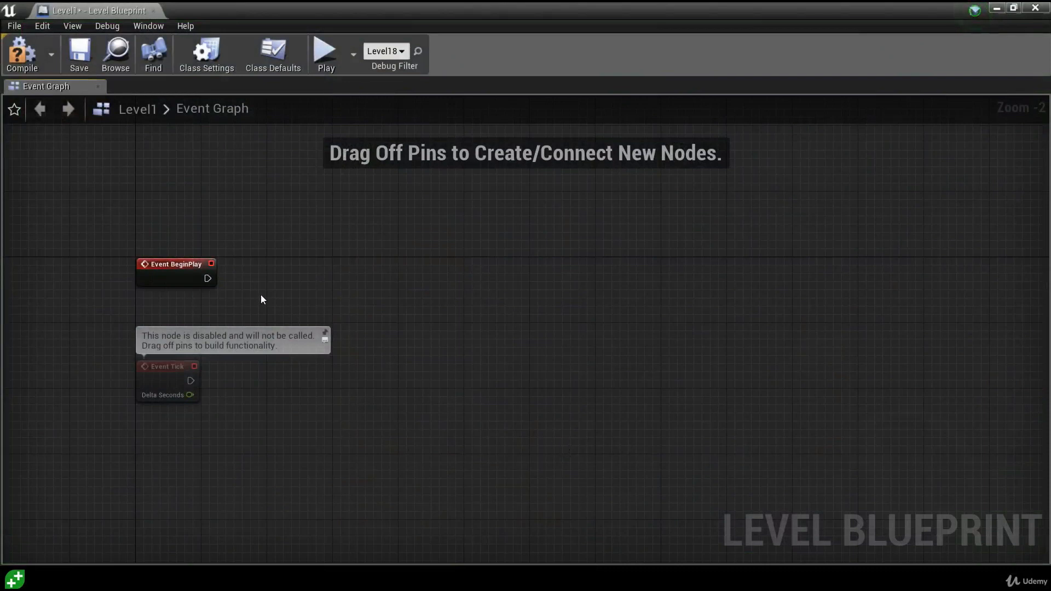
- Add a Delay node after Event BeginPlay in the emptied graph, align it with the event, and set its Duration to 3.0
left_click_drag(218, 280, 306, 281)
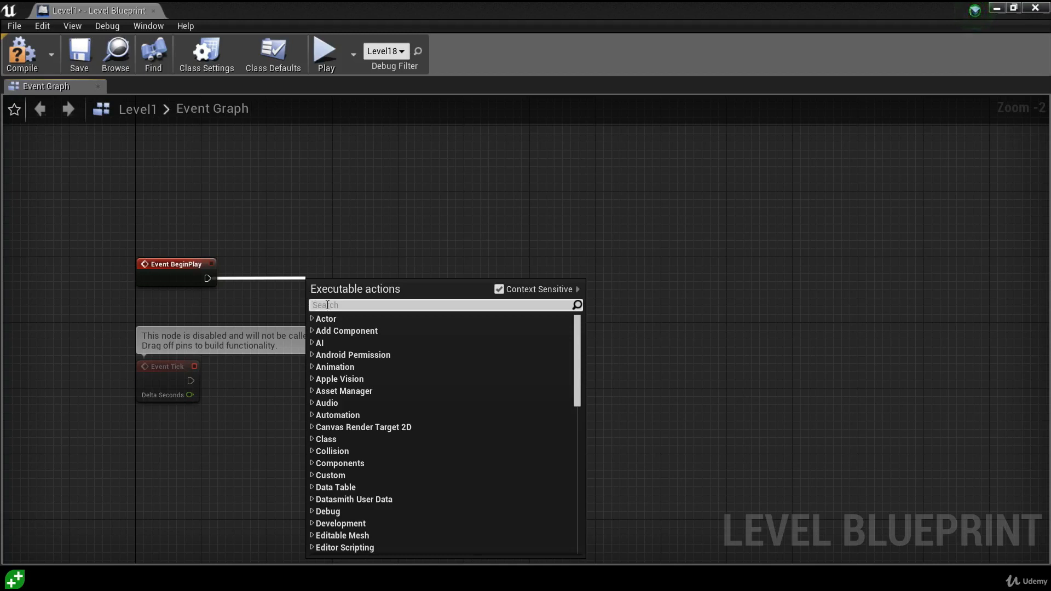
type("E")
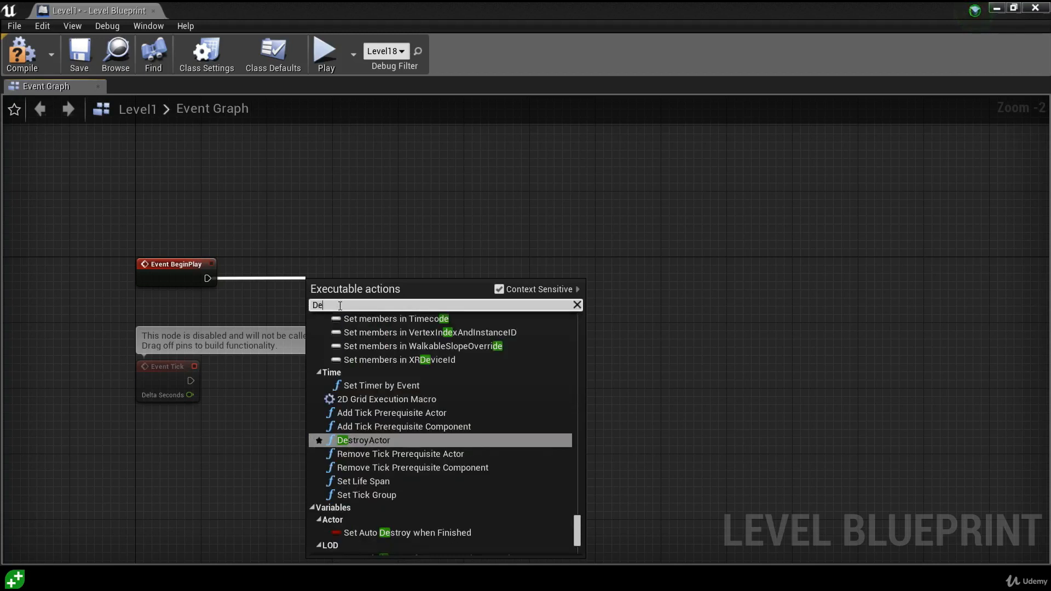
type("la")
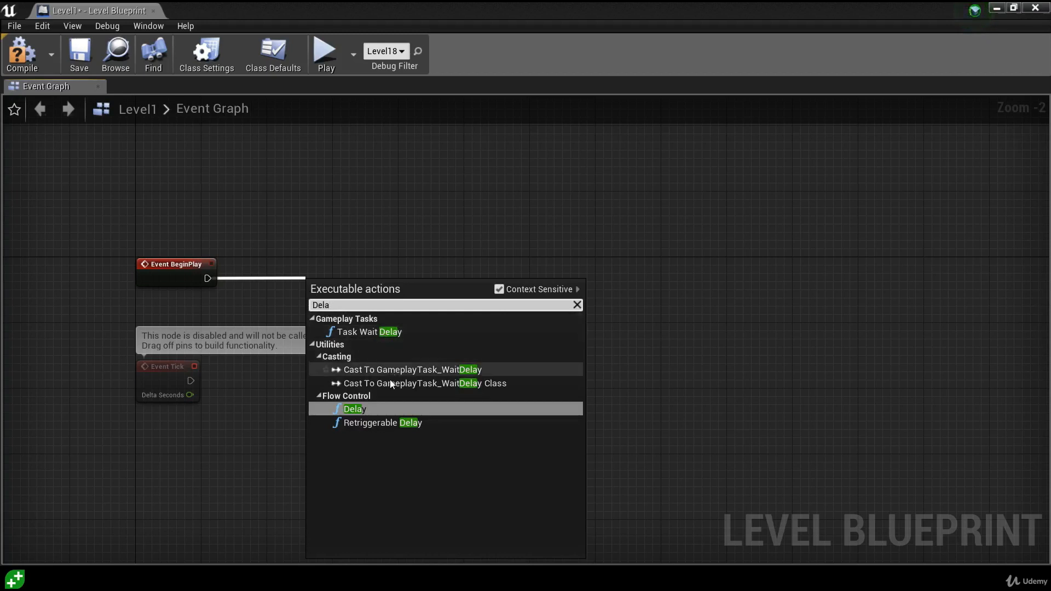
left_click(360, 412)
left_click_drag(365, 302, 326, 280)
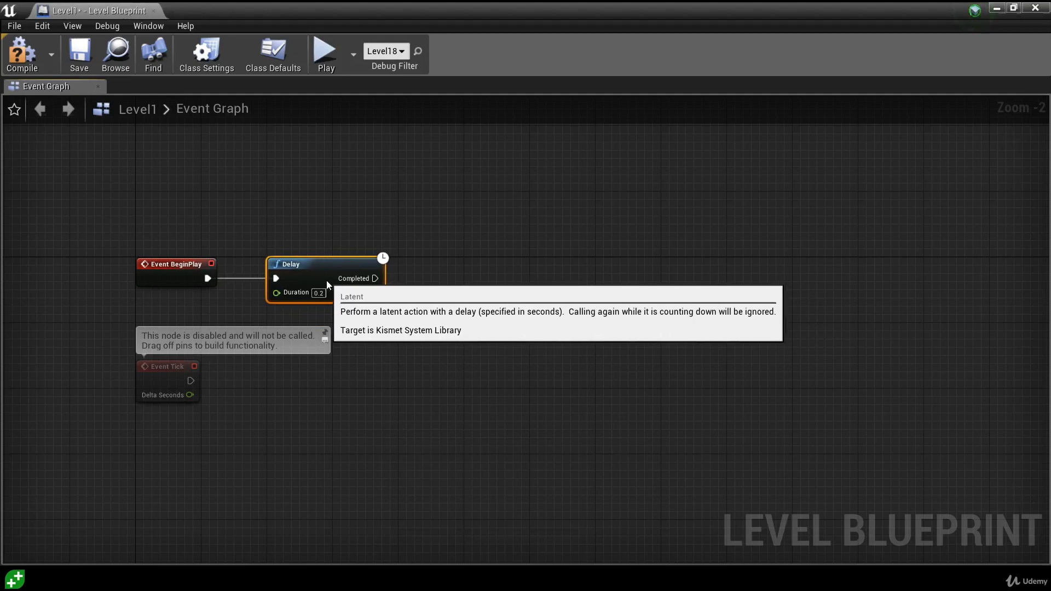
left_click(320, 294)
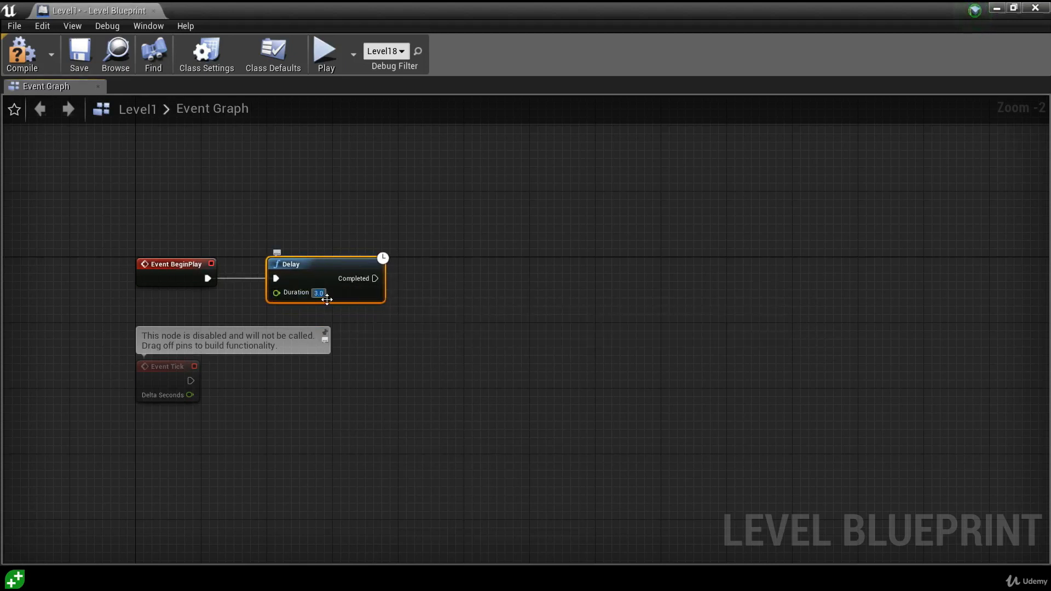
- Add a Print String node after the Delay's Completed output, align it, and set its In String to HELLO WORLD!
left_click_drag(375, 278, 464, 284)
type("prin")
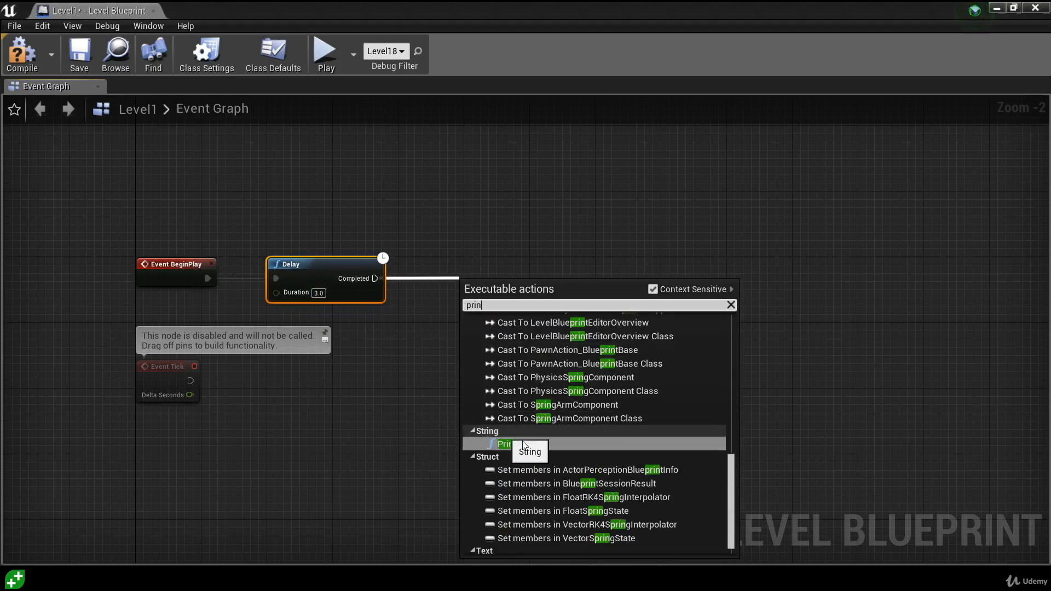
left_click(538, 449)
left_click_drag(507, 287, 485, 270)
left_click(484, 292)
type("HEL")
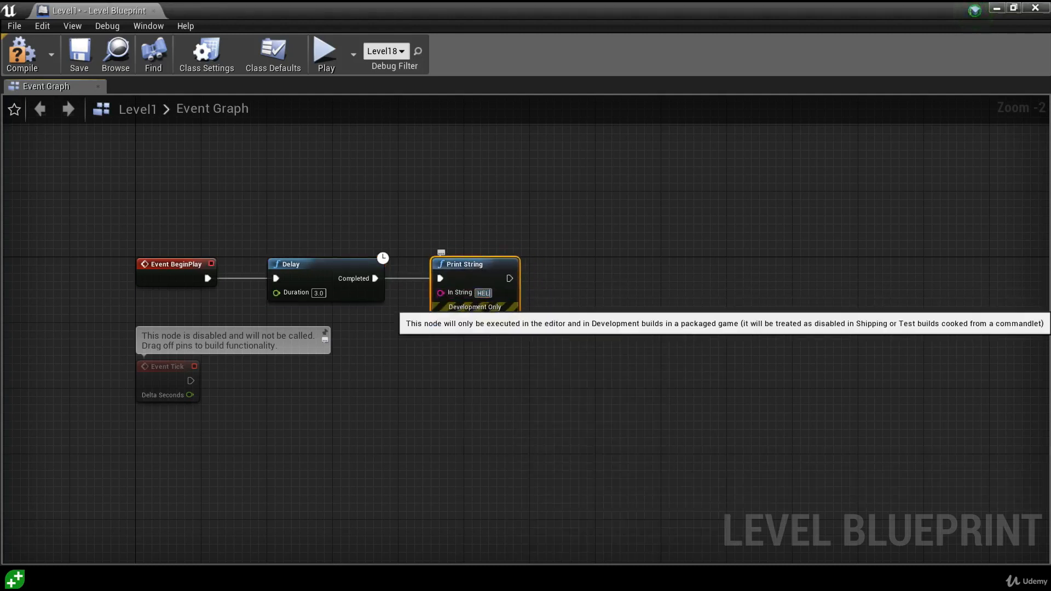
type("LO WORLD!")
key("Return")
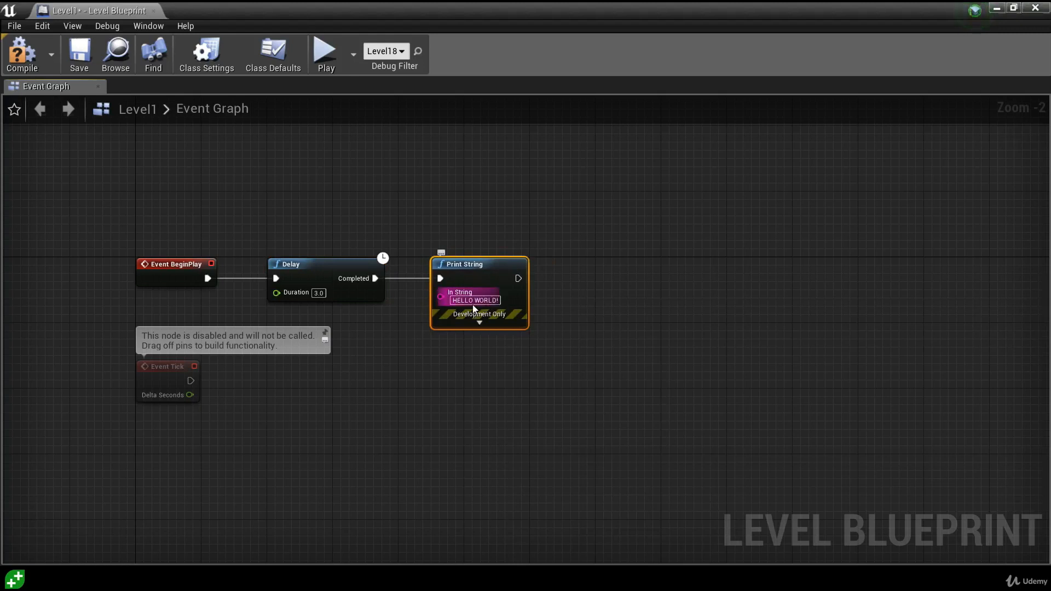
- Expand the HELLO WORLD! Print String node's options, set its Text Color to green and its Duration to 5.0
left_click(493, 324)
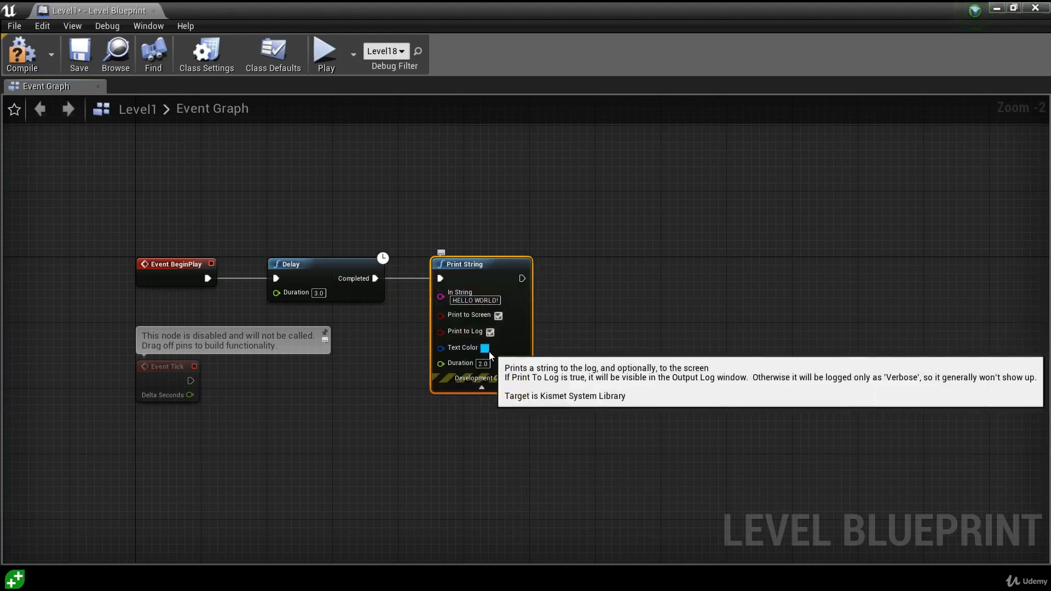
left_click(487, 350)
left_click_drag(567, 326, 544, 374)
left_click(696, 527)
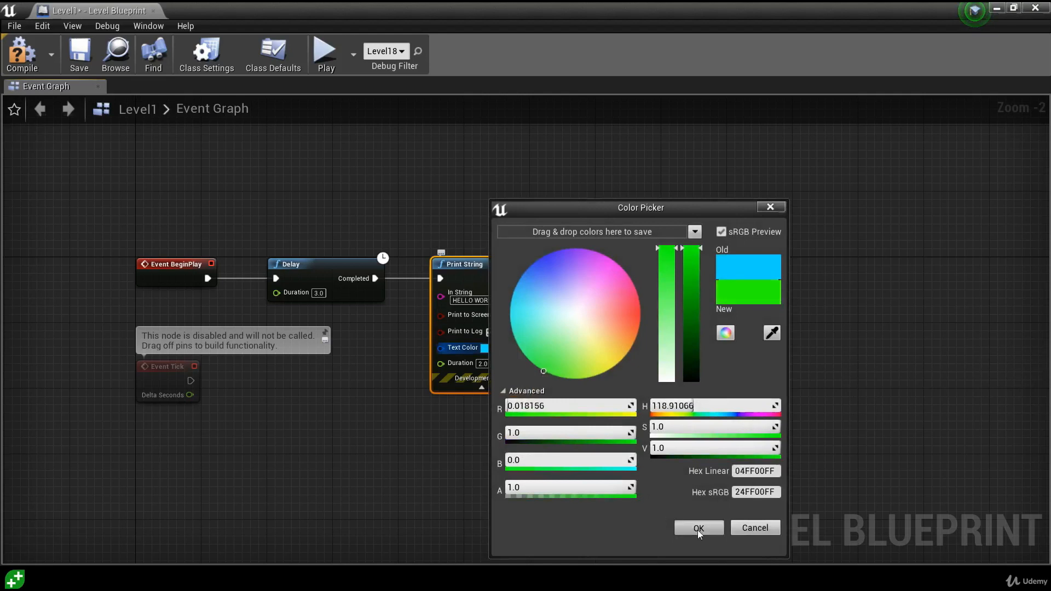
left_click(490, 366)
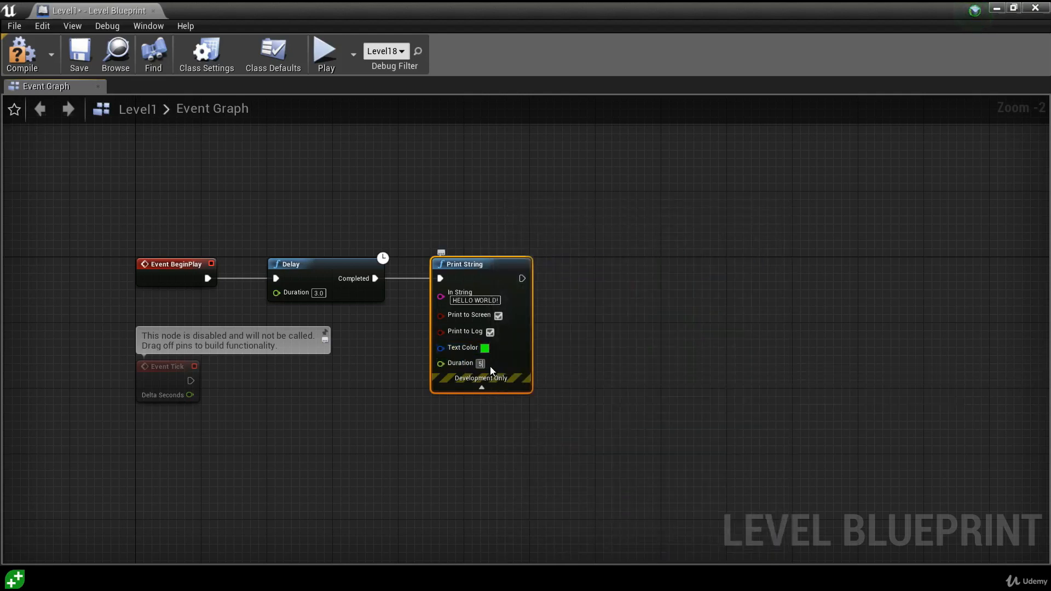
type("5.0")
- Add a second Delay node after the HELLO WORLD! Print String node, with a Duration of 2.0
left_click_drag(522, 278, 619, 278)
type("delay")
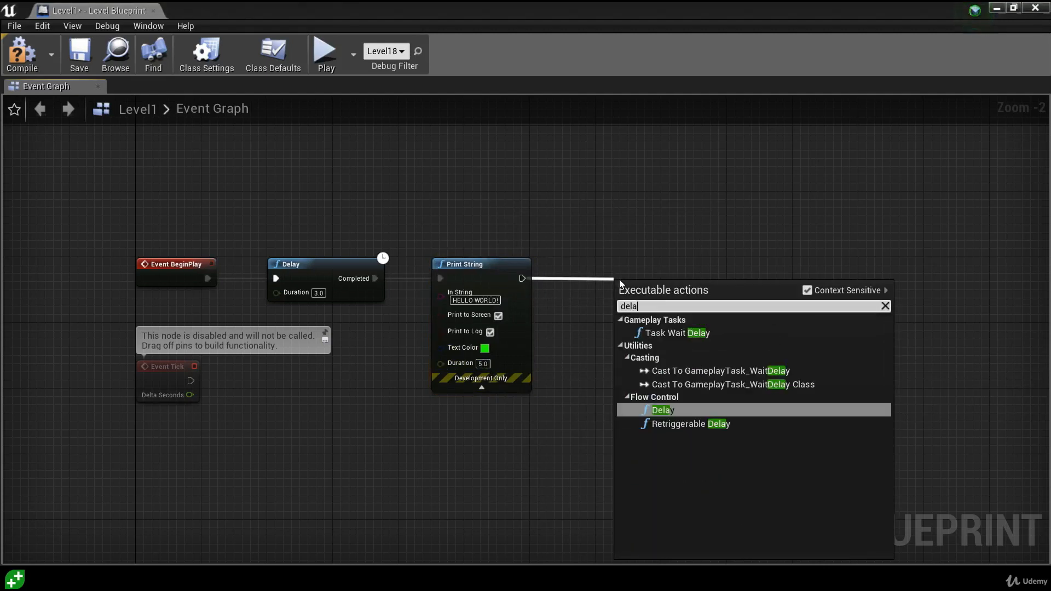
left_click(685, 413)
- Add a second Print String node after the second Delay's Completed output, with In String BLUEPRINTS ARE AWESOME!!!!
left_click_drag(677, 318, 754, 274)
type("pr")
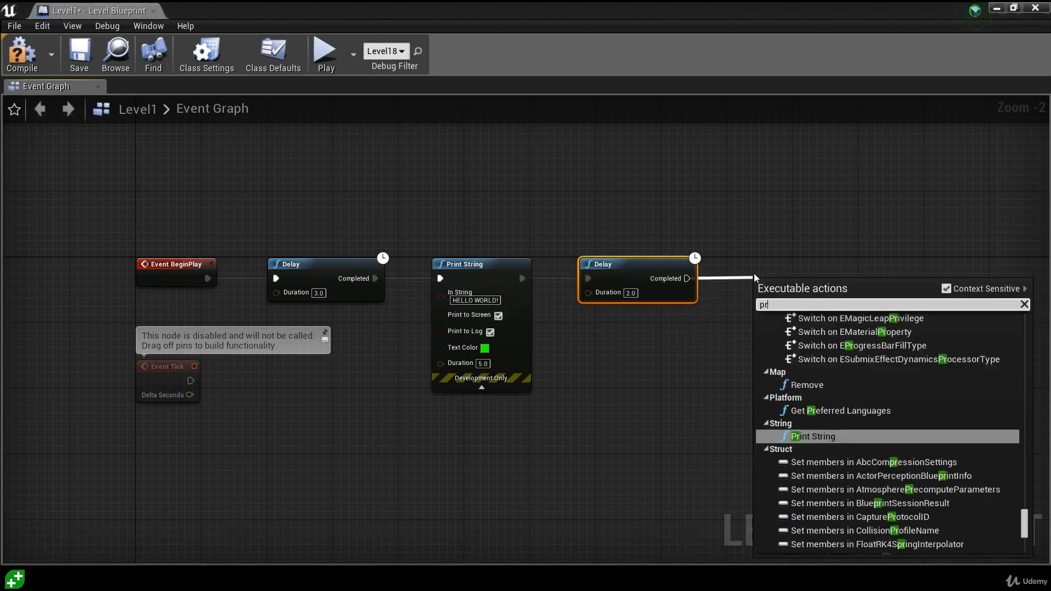
key("Return")
left_click(797, 293)
type("BLUEPRINTS ARE AWESOME!!!!")
- Expand the second Print String node's options, set its Text Color to magenta and its Duration to 5.0
left_click(814, 322)
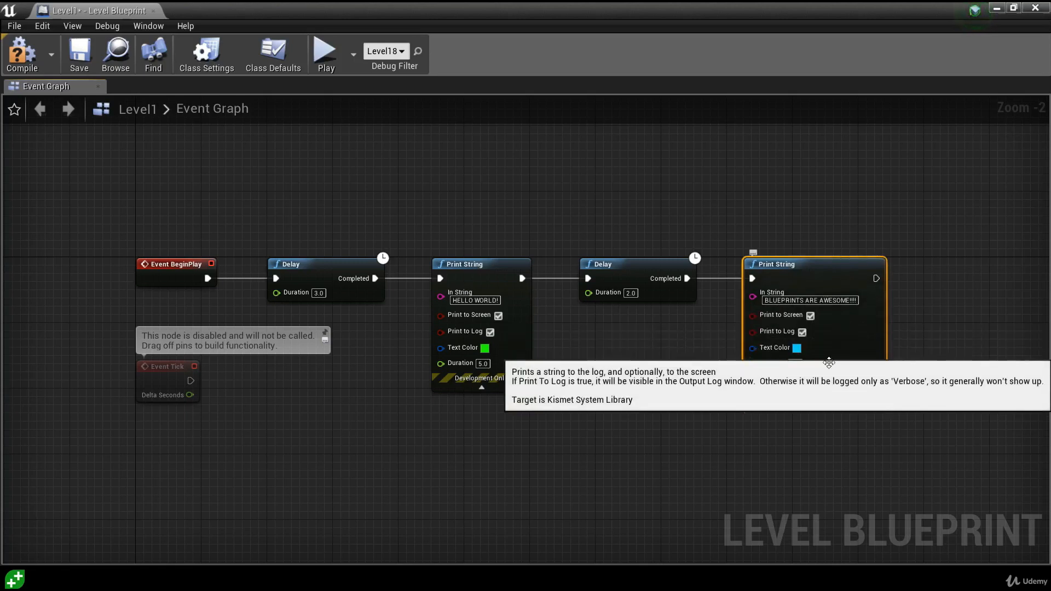
left_click(799, 349)
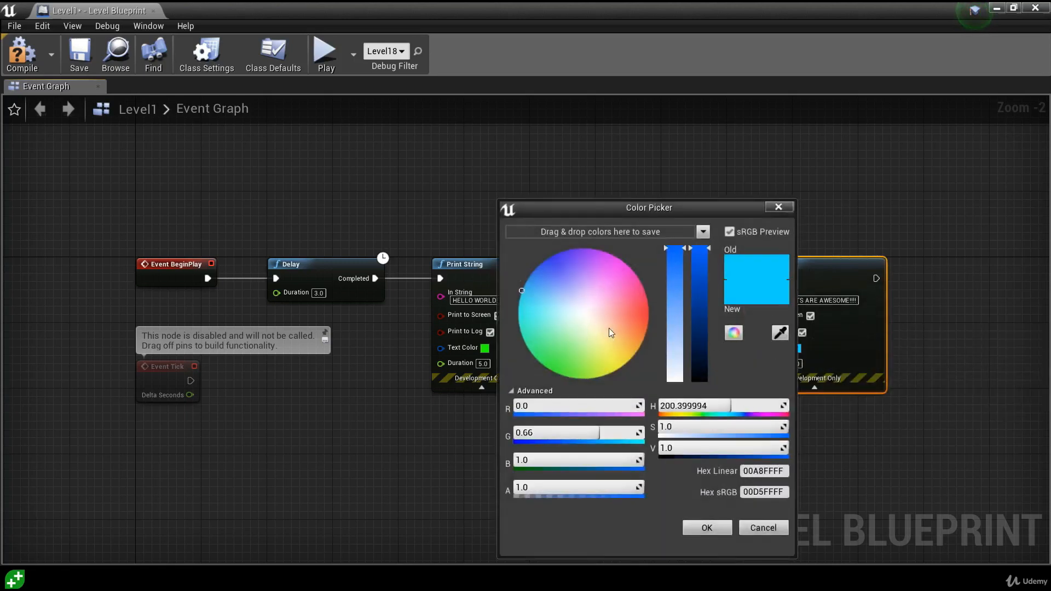
left_click_drag(593, 293, 603, 249)
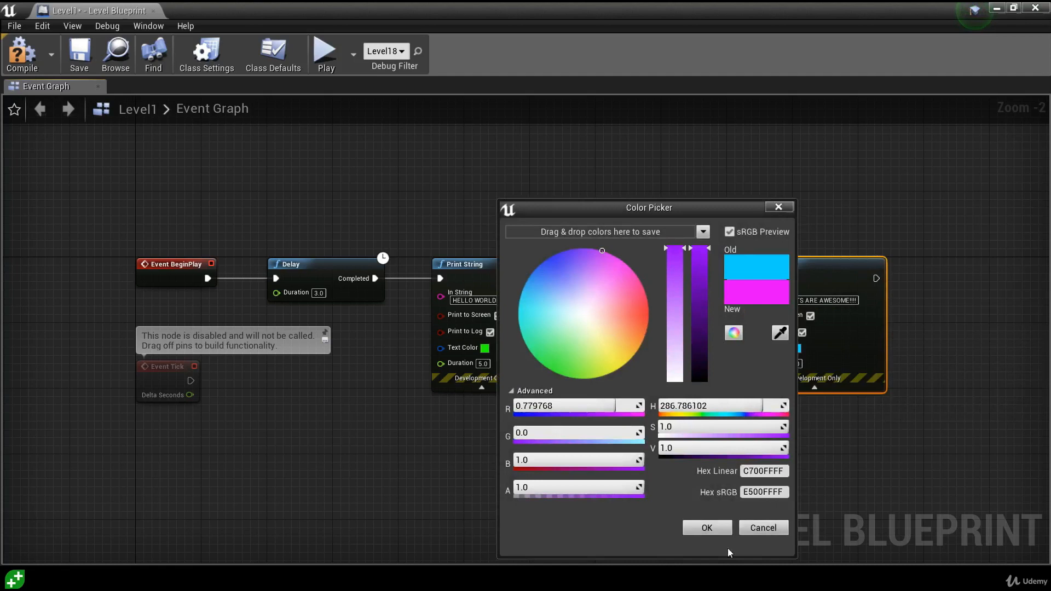
left_click(707, 527)
left_click(795, 364)
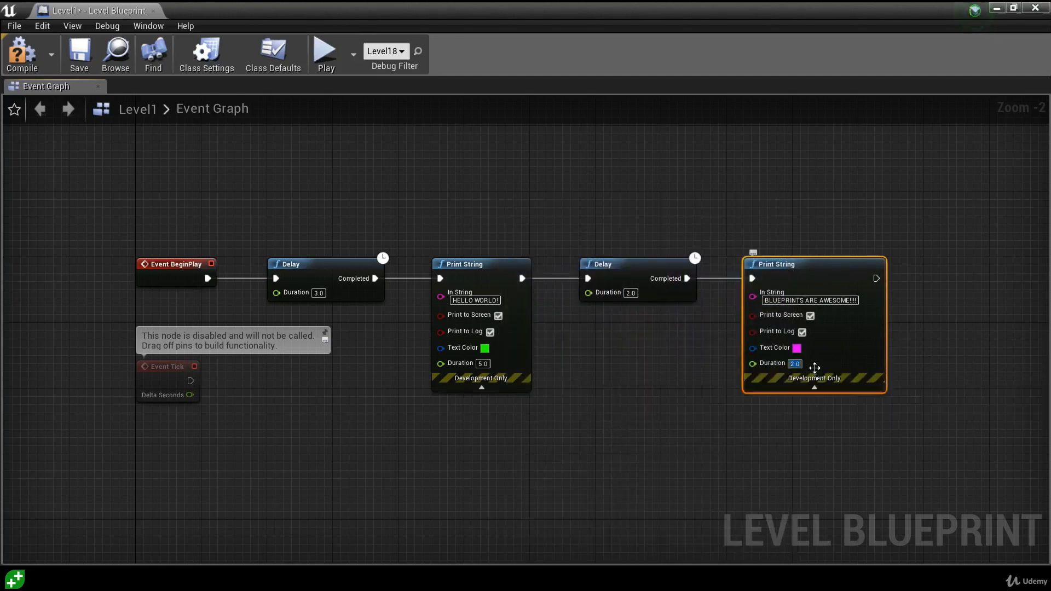
key("Return")
left_click(705, 179)
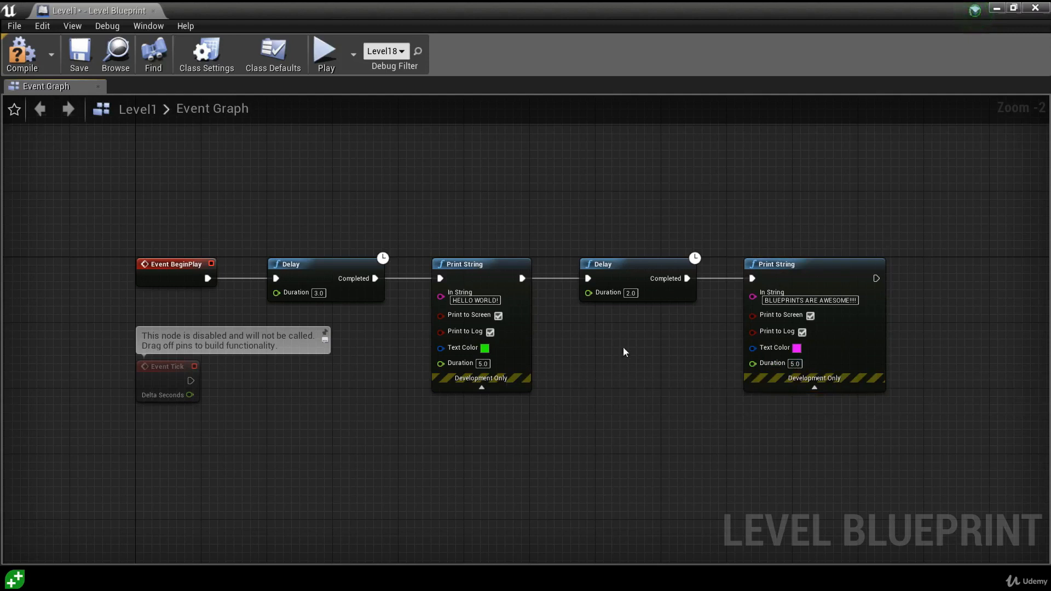
- Compile and save the Level Blueprint, and close it to play Level1 with the two delayed messages
left_click(20, 53)
left_click(80, 53)
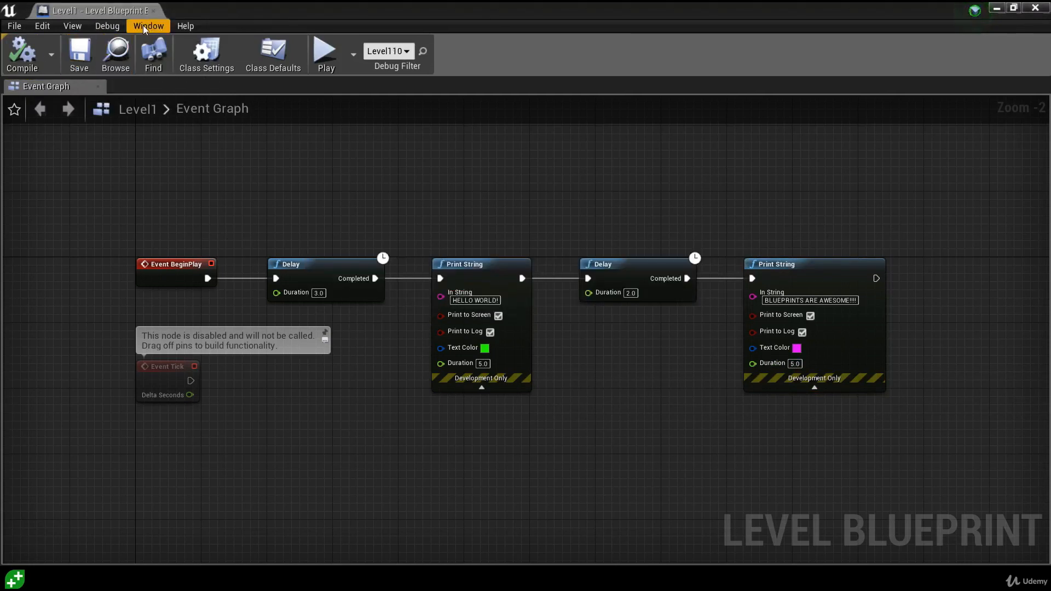
left_click(154, 11)
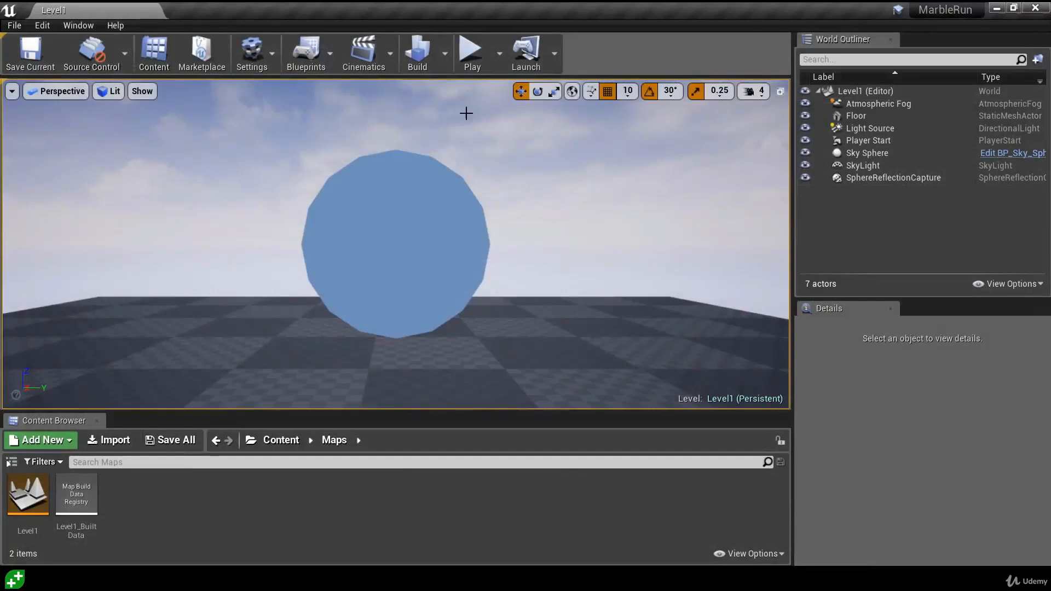
left_click(471, 61)
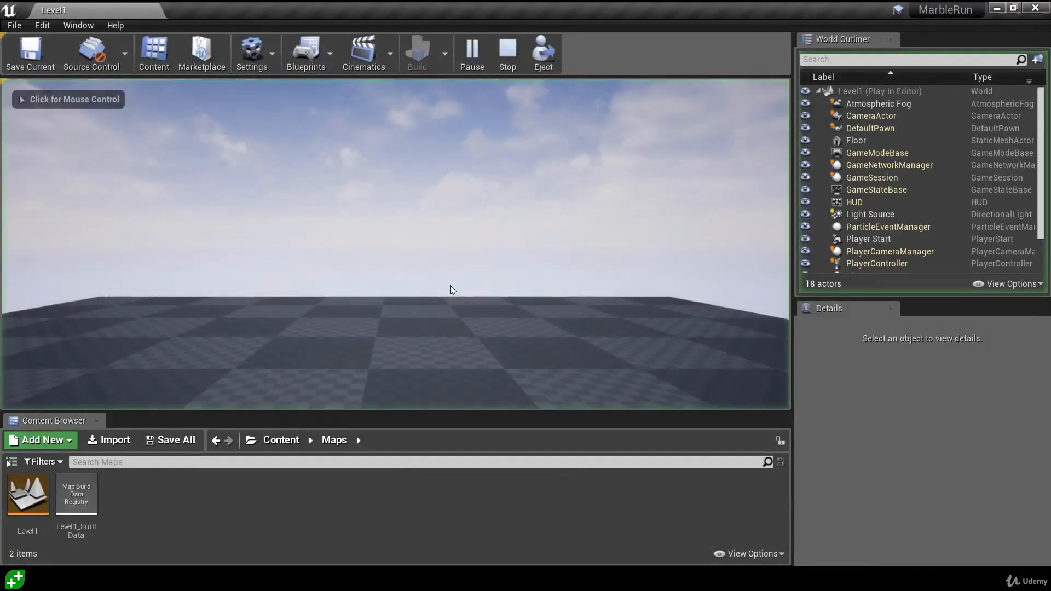